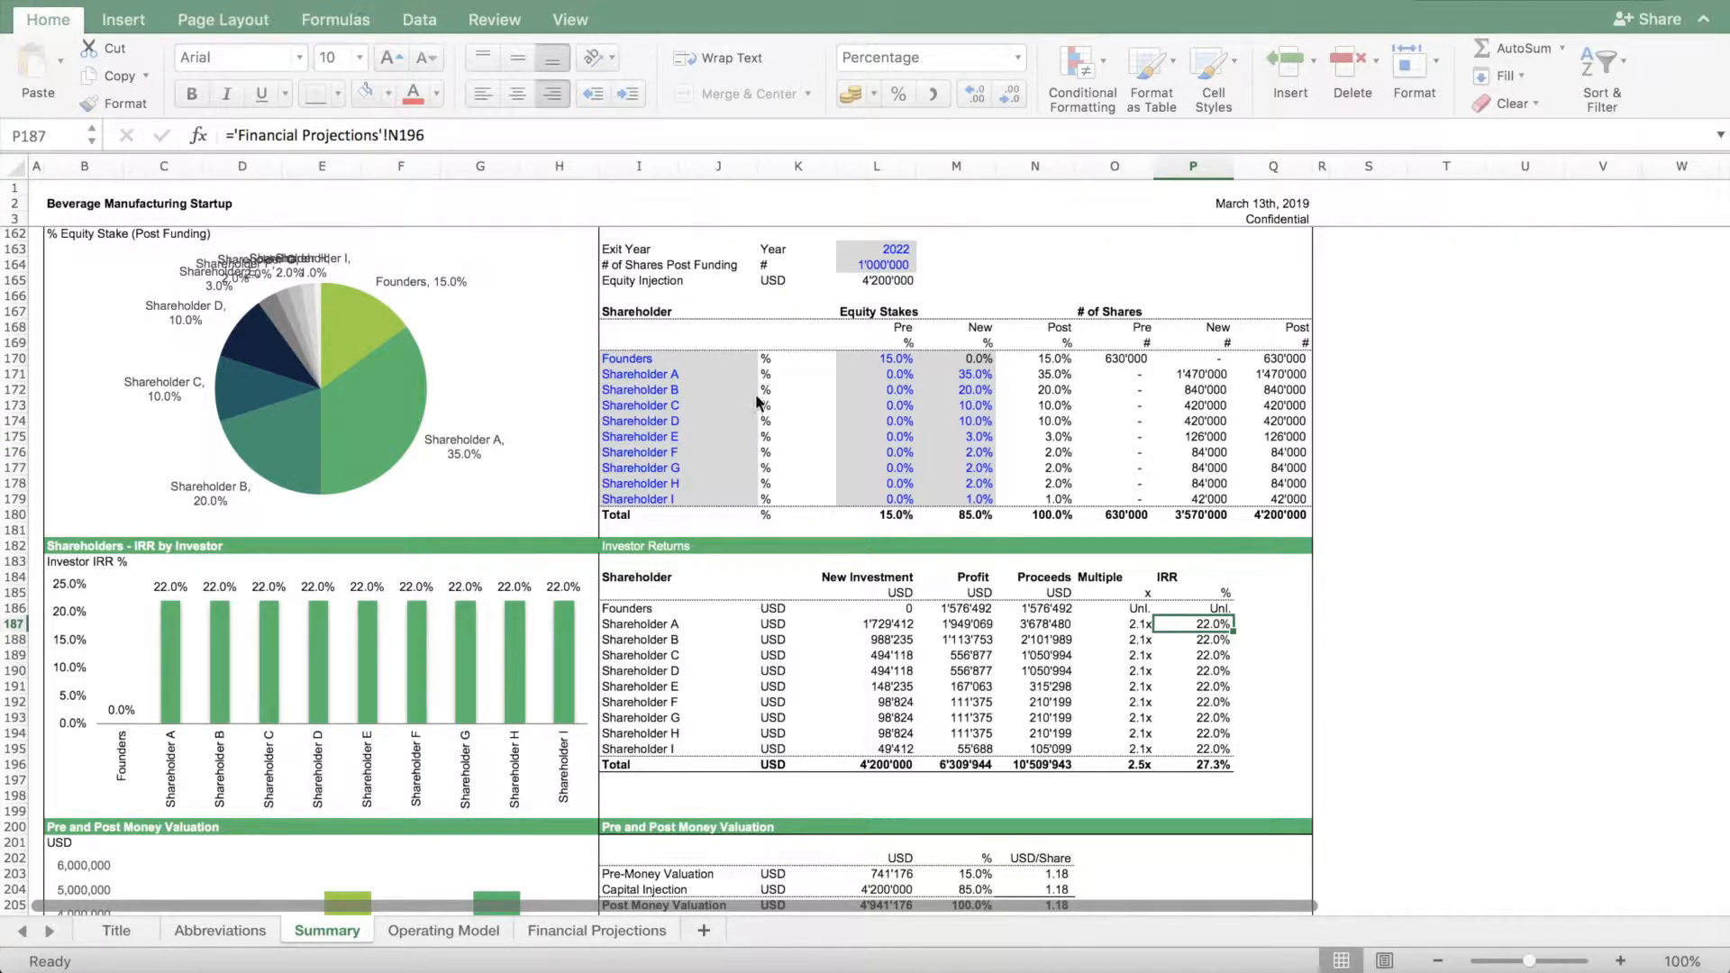
Review the Summary sheet from the investor returns back up to the Executive Summary's financial overview
scroll(796, 460, up, 5)
scroll(797, 461, up, 15)
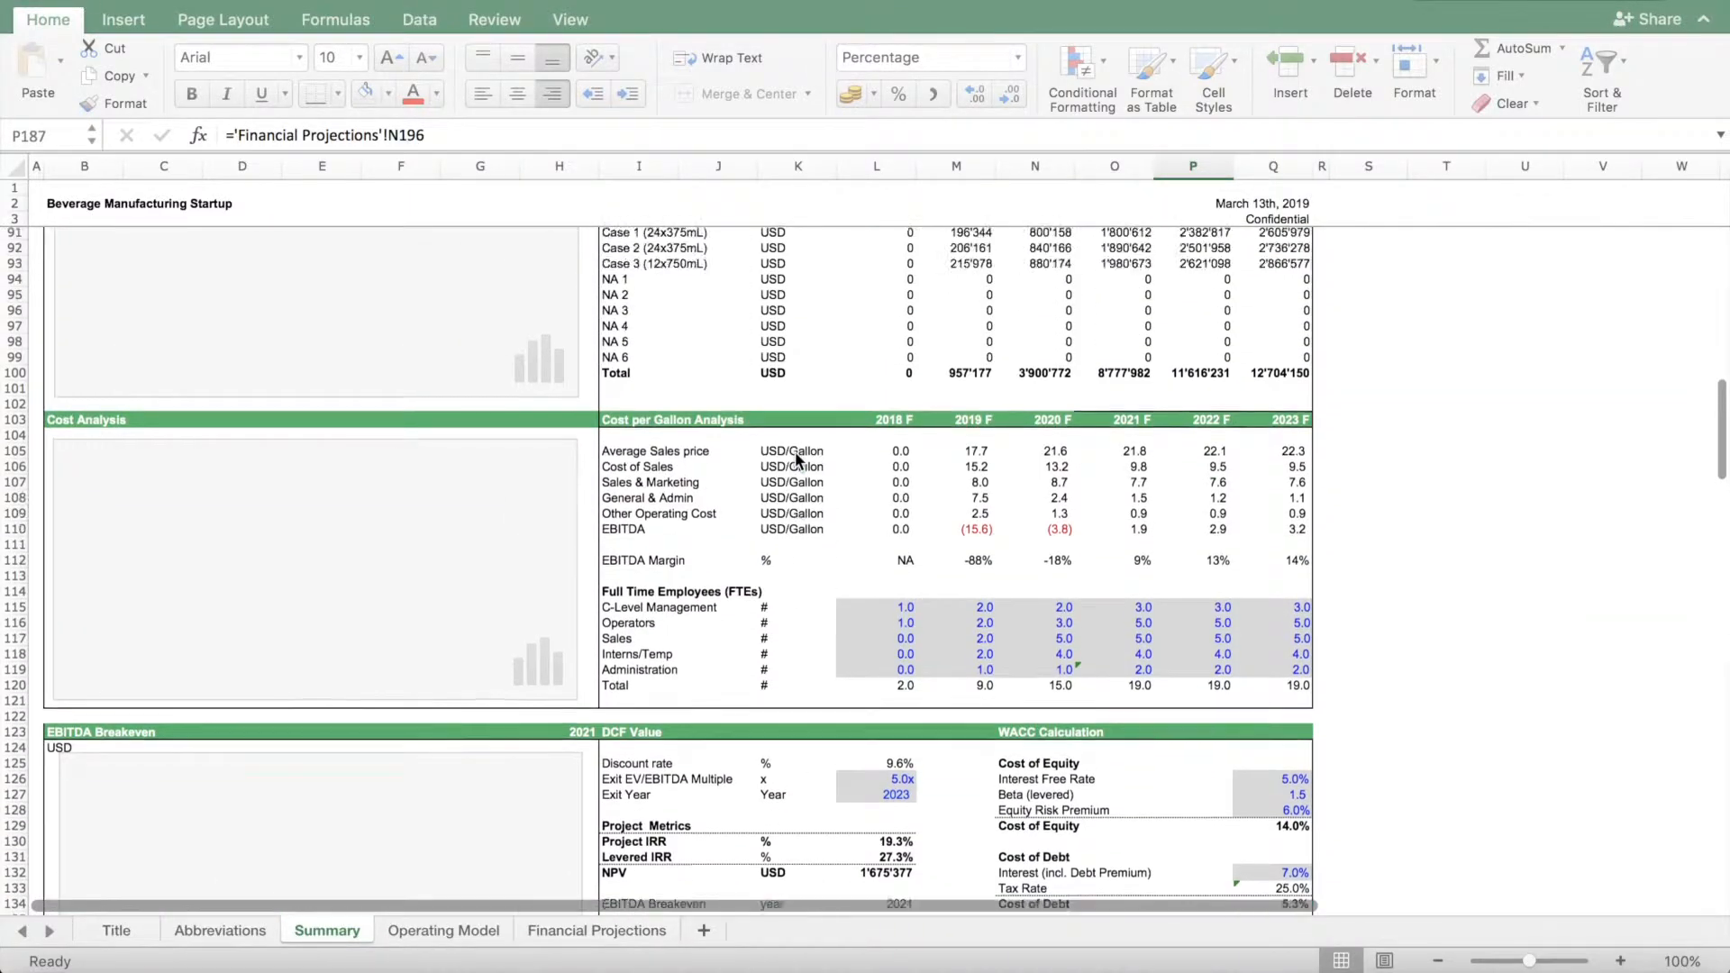
scroll(792, 462, up, 7)
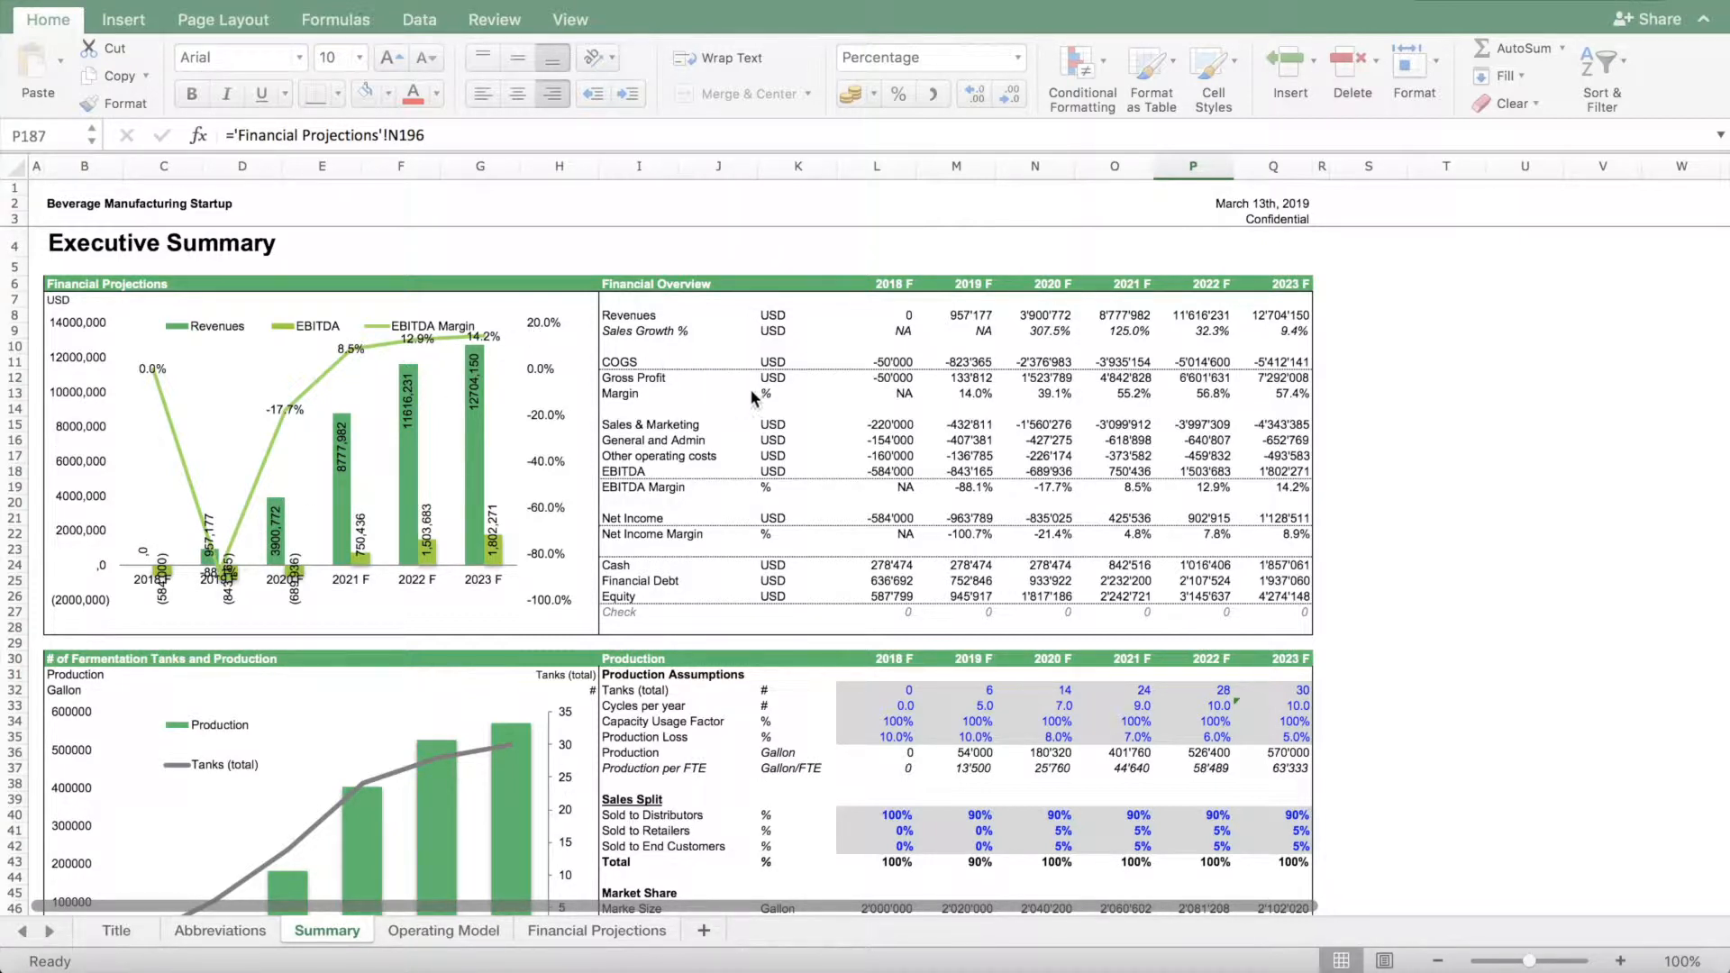
On the Financial Projections sheet, select the 2018 F to 2020 F CAPEX figures in the Cash Flow Statement
click(618, 938)
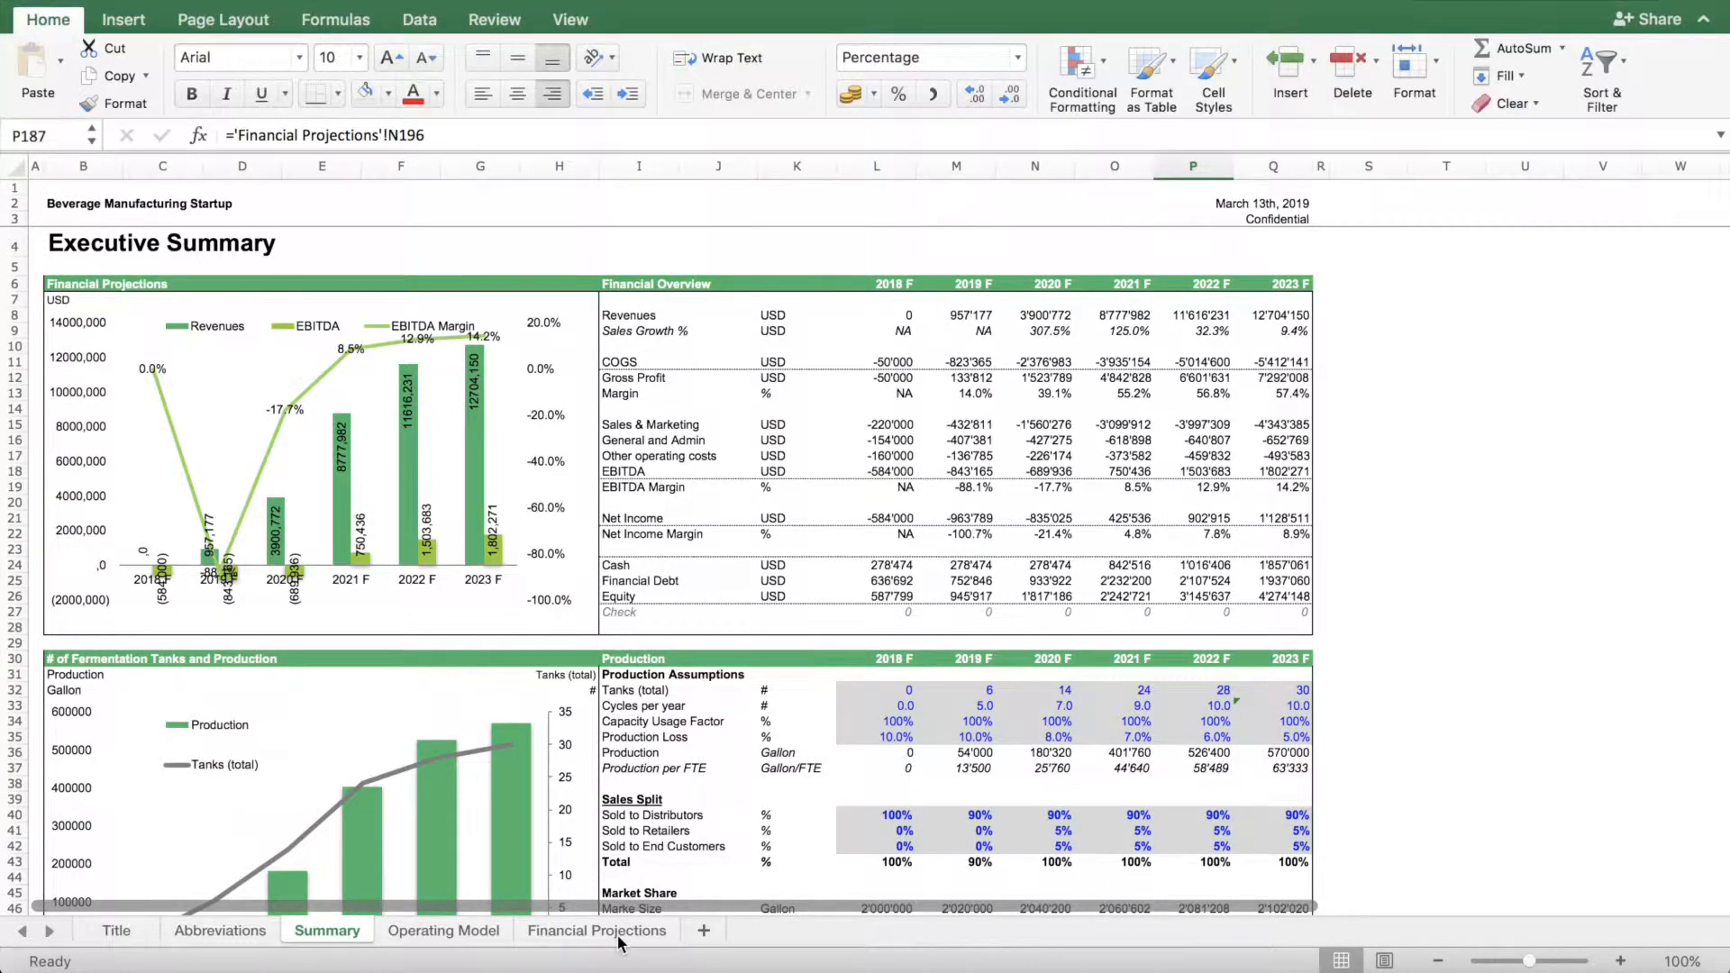
click(618, 938)
scroll(528, 503, up, 5)
scroll(527, 503, up, 15)
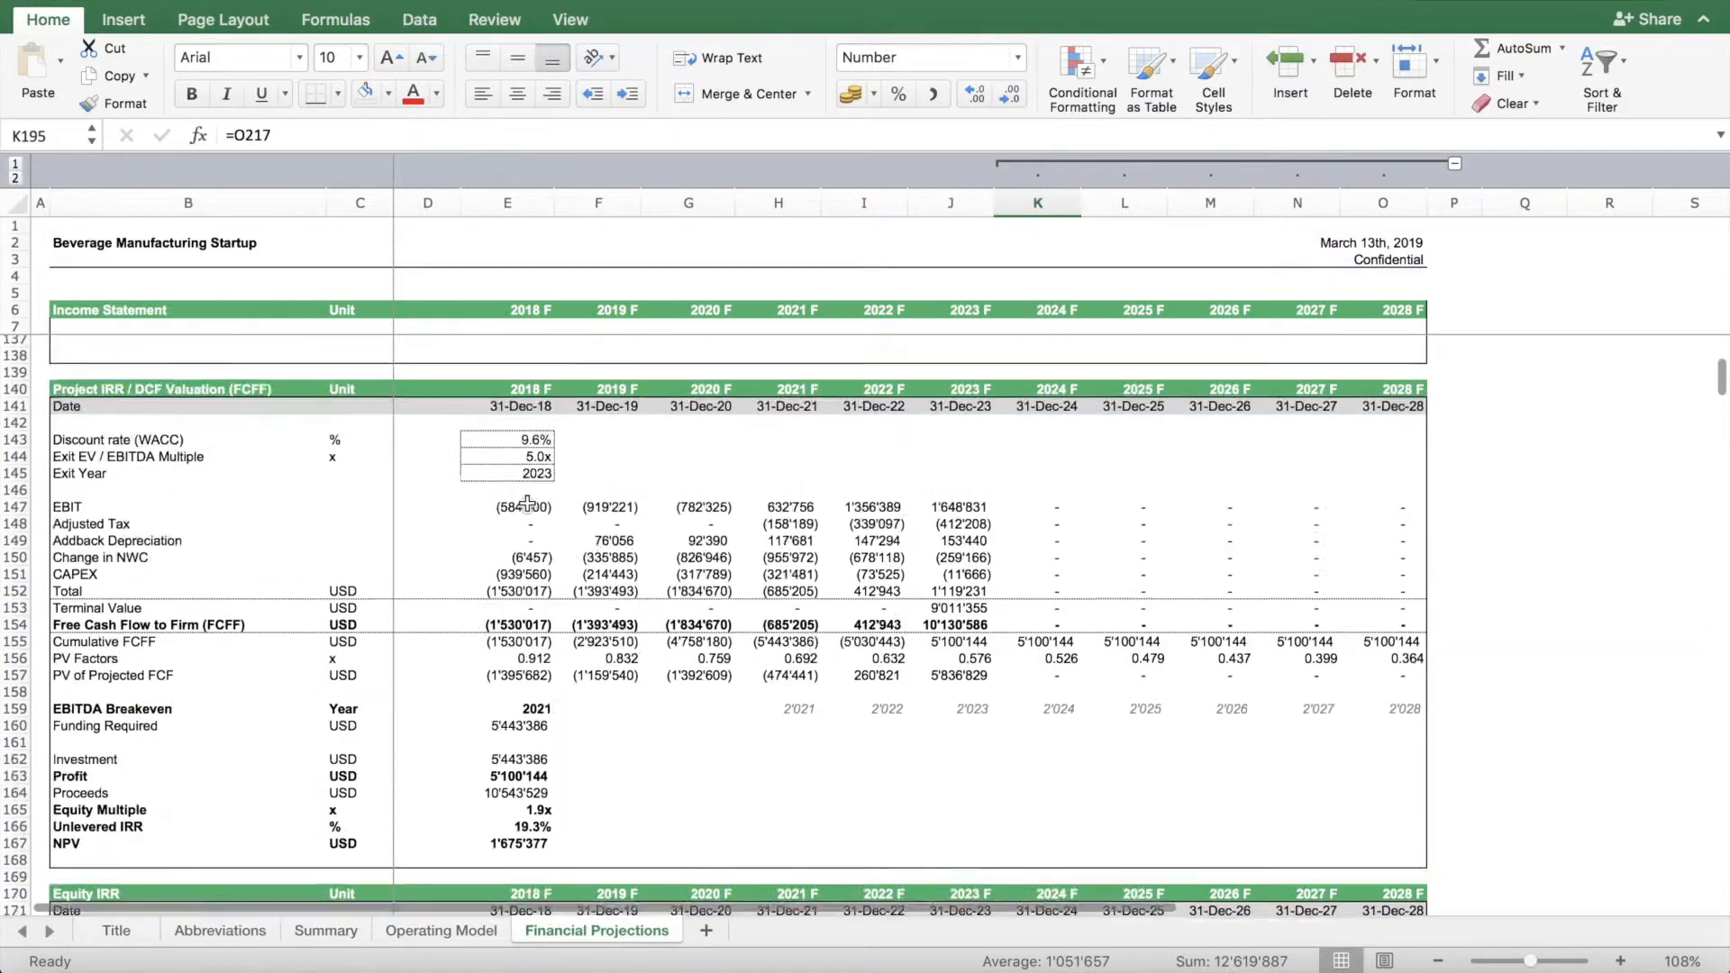
scroll(527, 502, up, 1)
scroll(527, 503, down, 5)
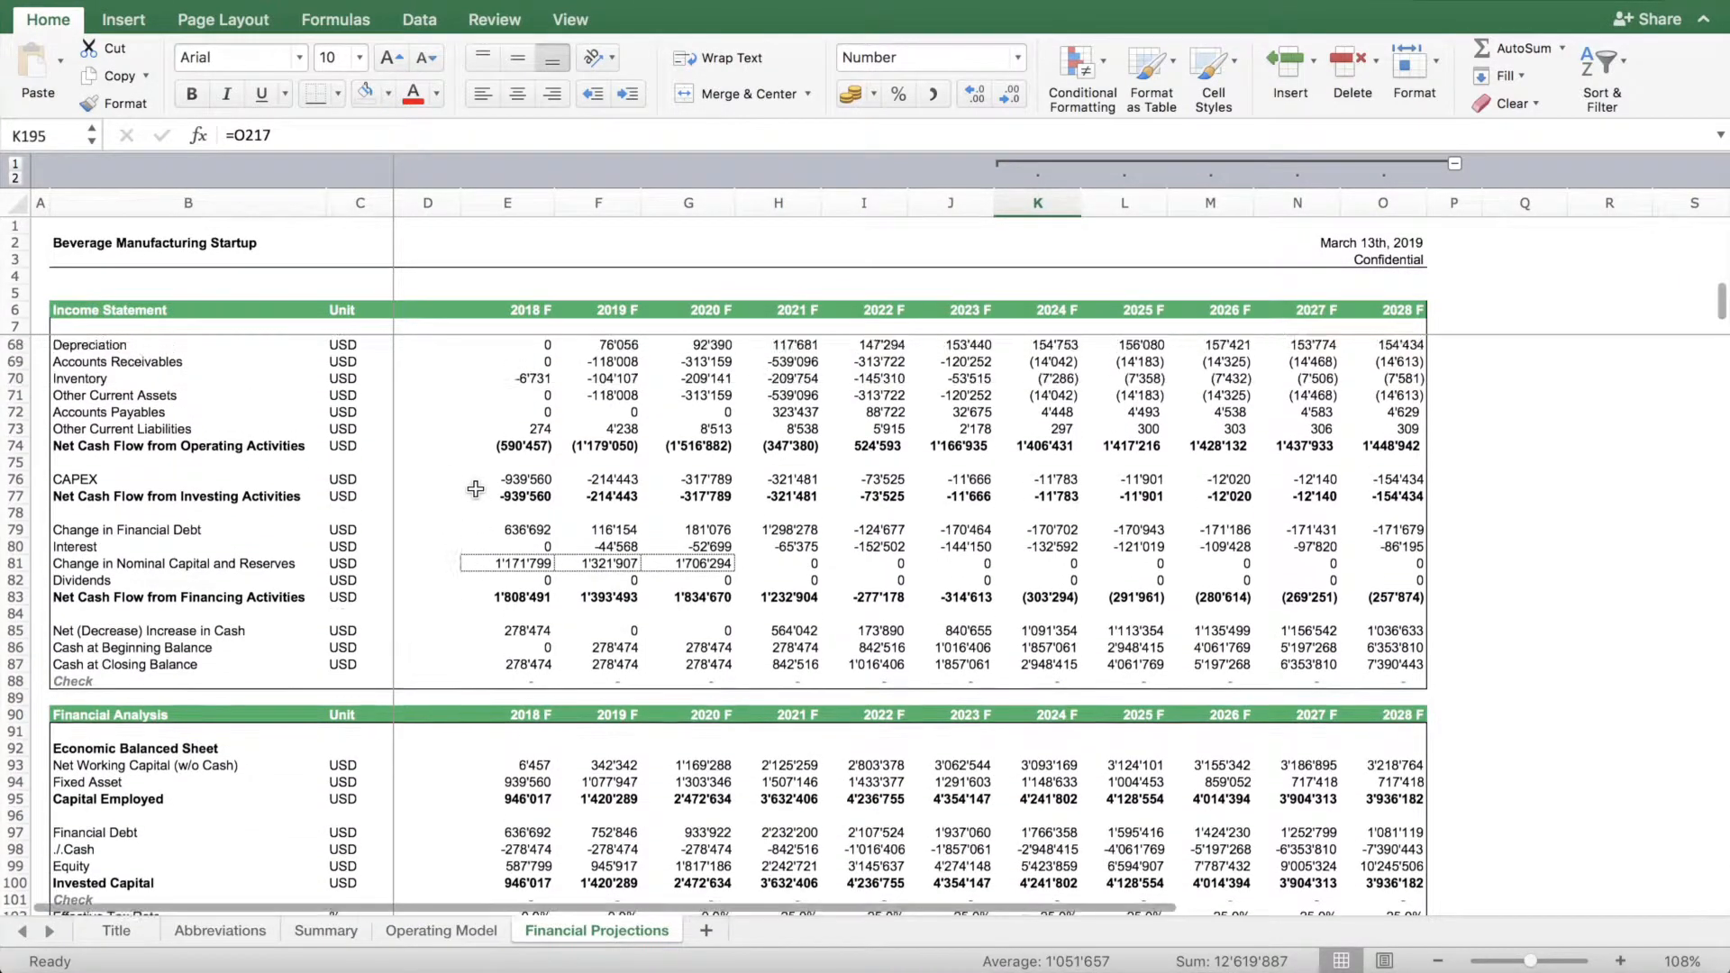
scroll(455, 515, up, 5)
drag(532, 615, 707, 579)
scroll(679, 556, up, 1)
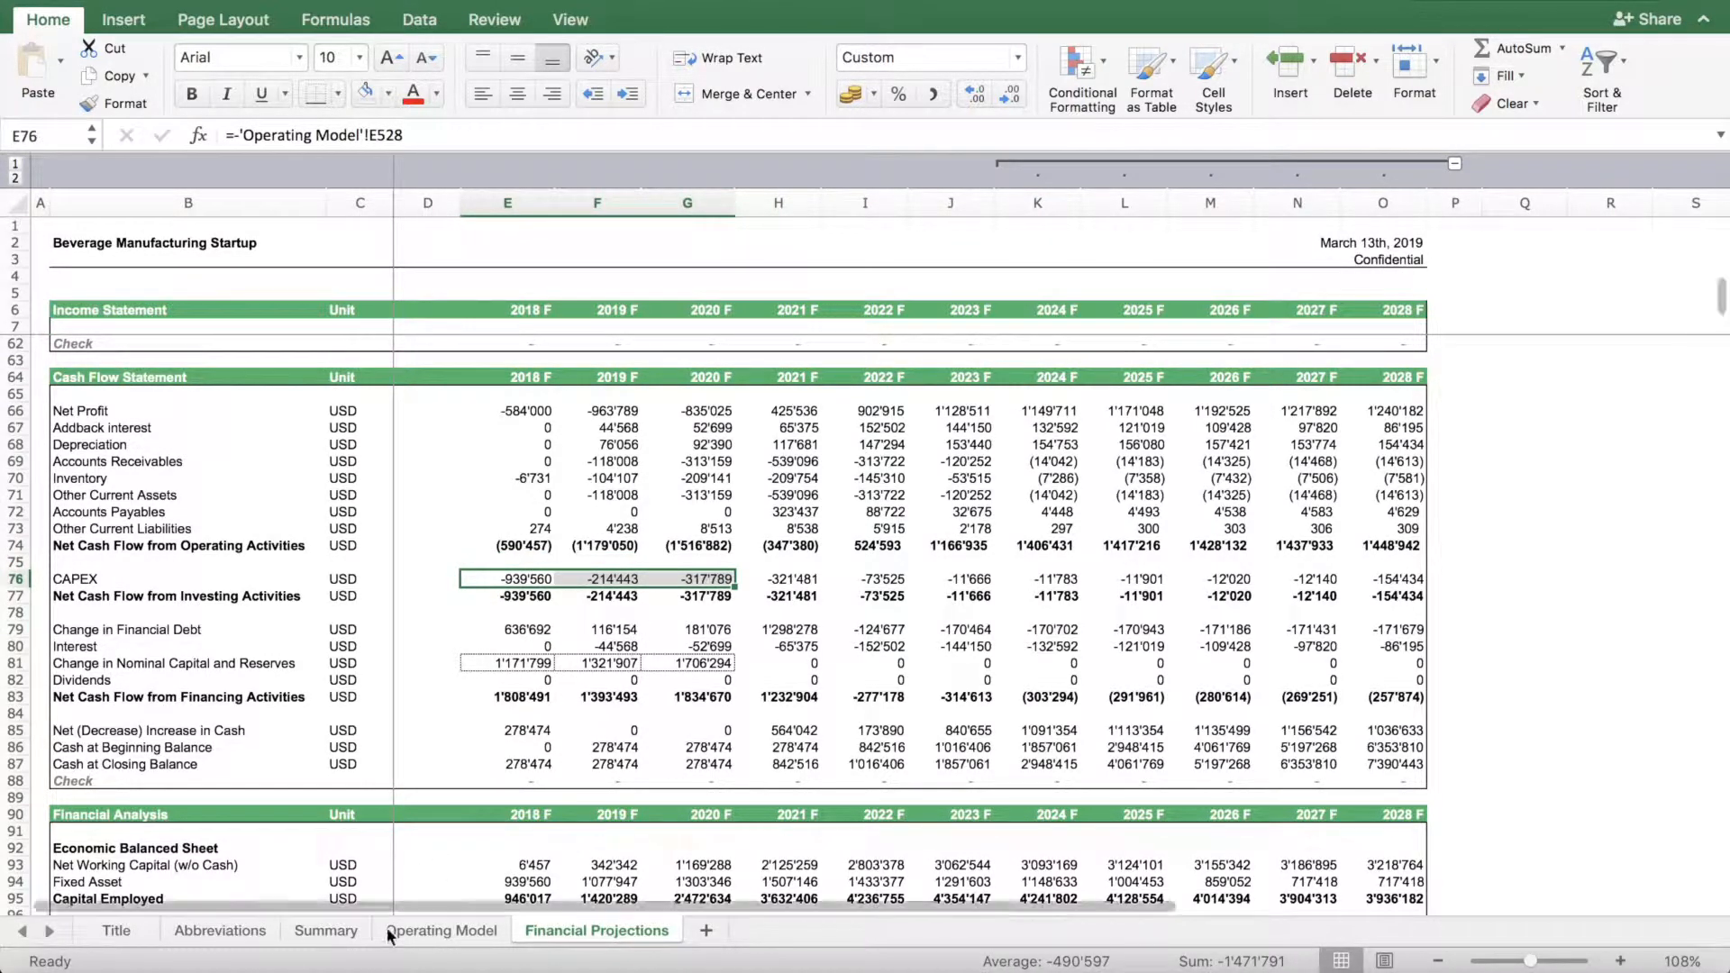
Return to the Summary sheet and review its sections down to the Shareholder Structure and Investor Returns tables
click(326, 931)
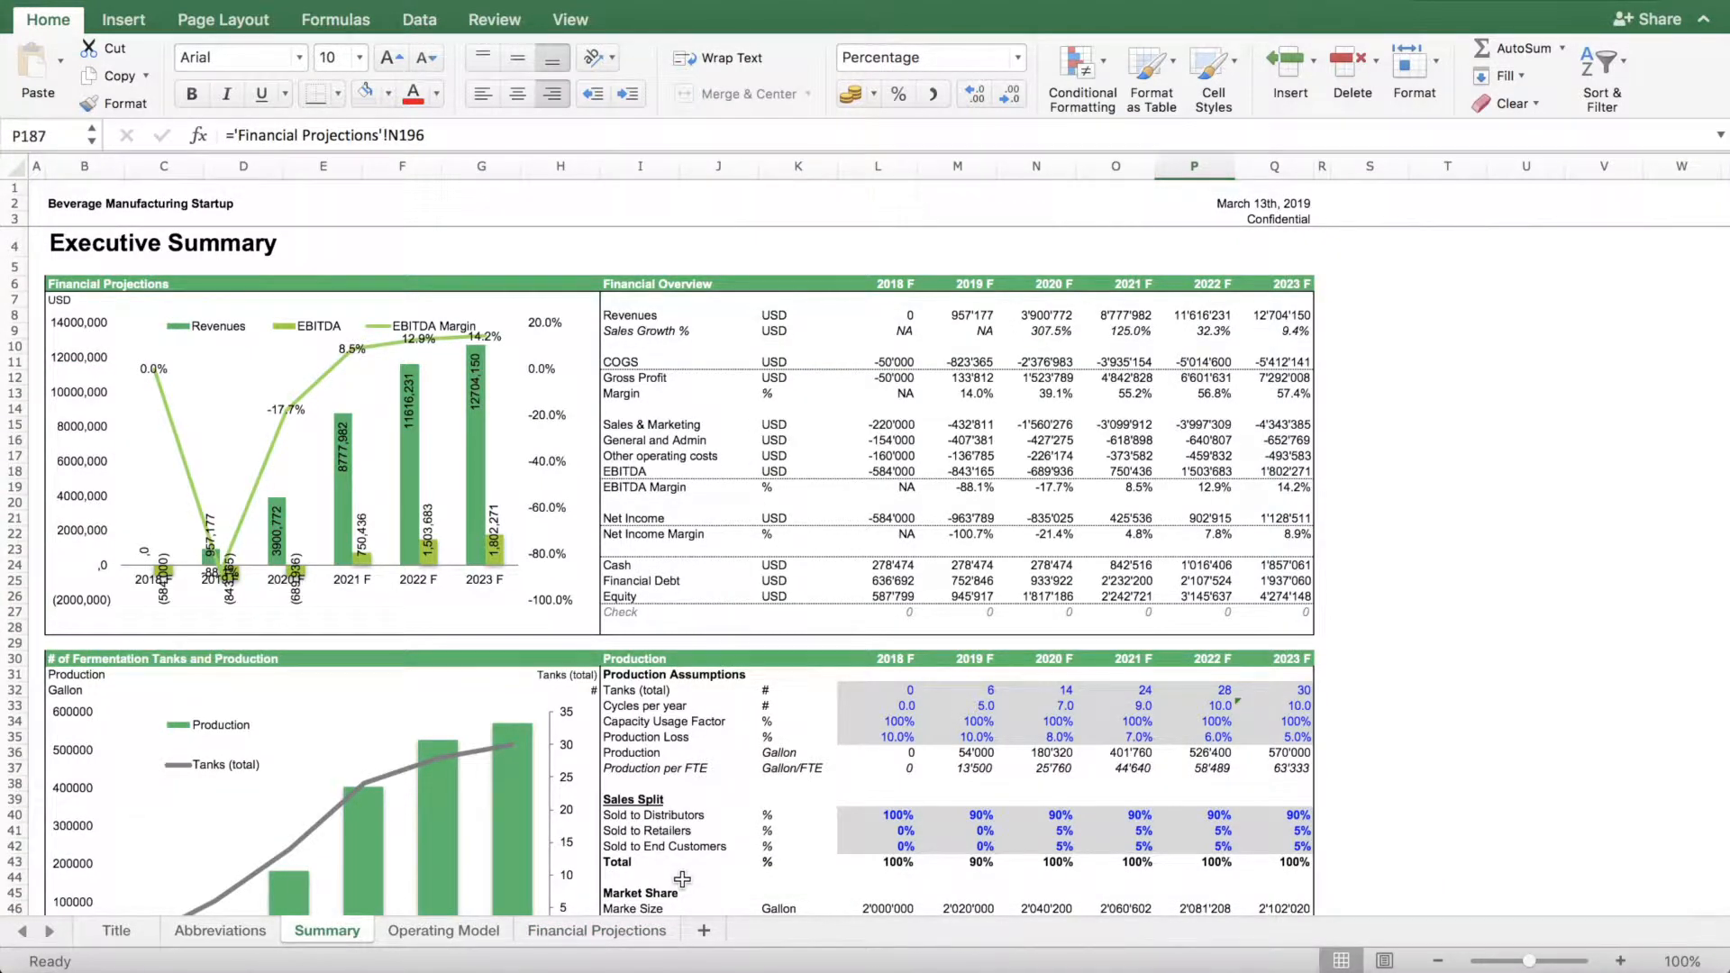
scroll(775, 819, down, 9)
scroll(775, 818, down, 15)
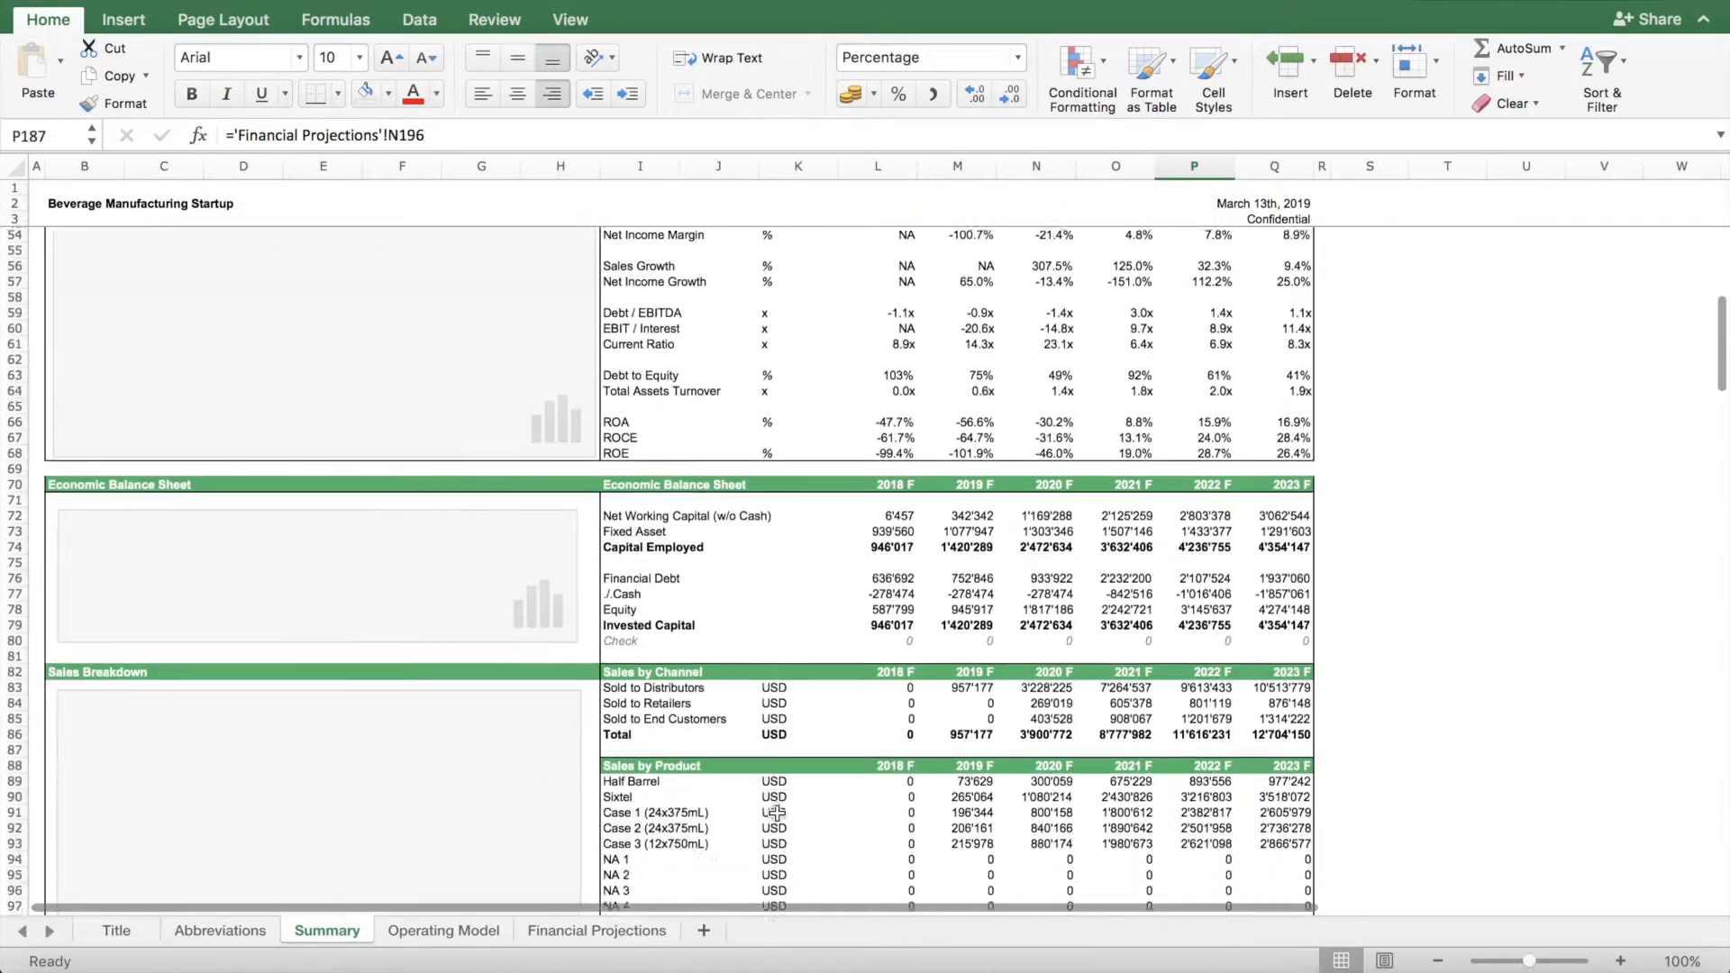
scroll(775, 814, up, 8)
scroll(775, 814, down, 17)
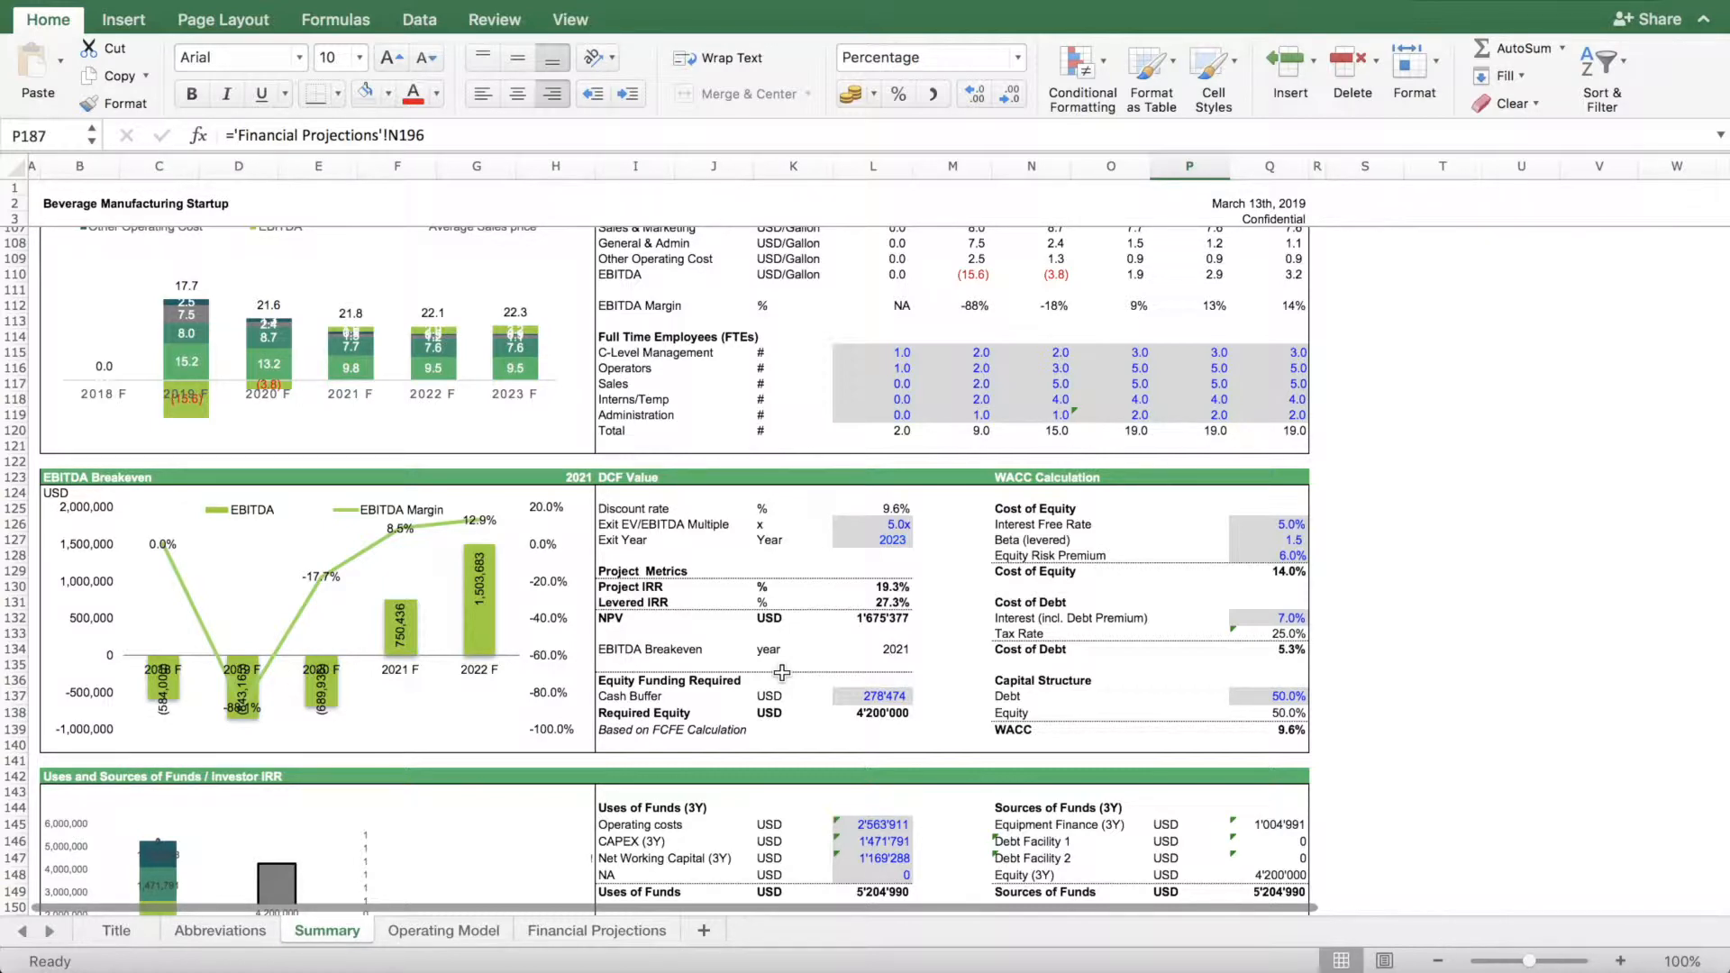
scroll(928, 687, down, 10)
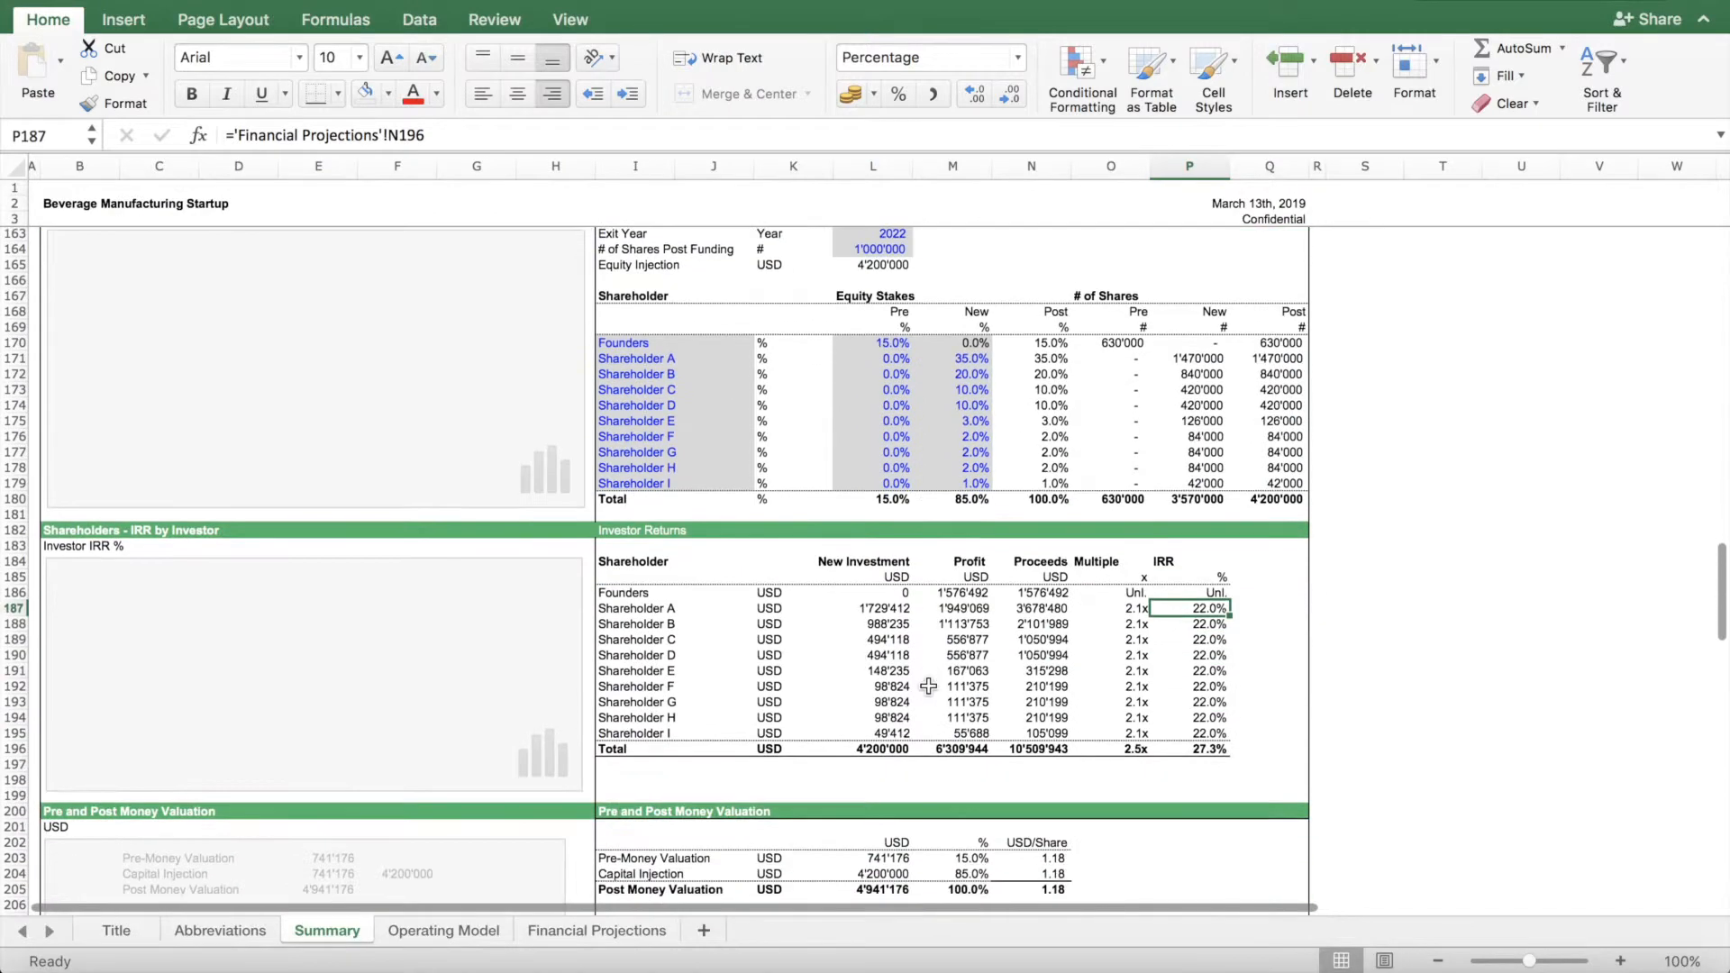
scroll(928, 686, up, 3)
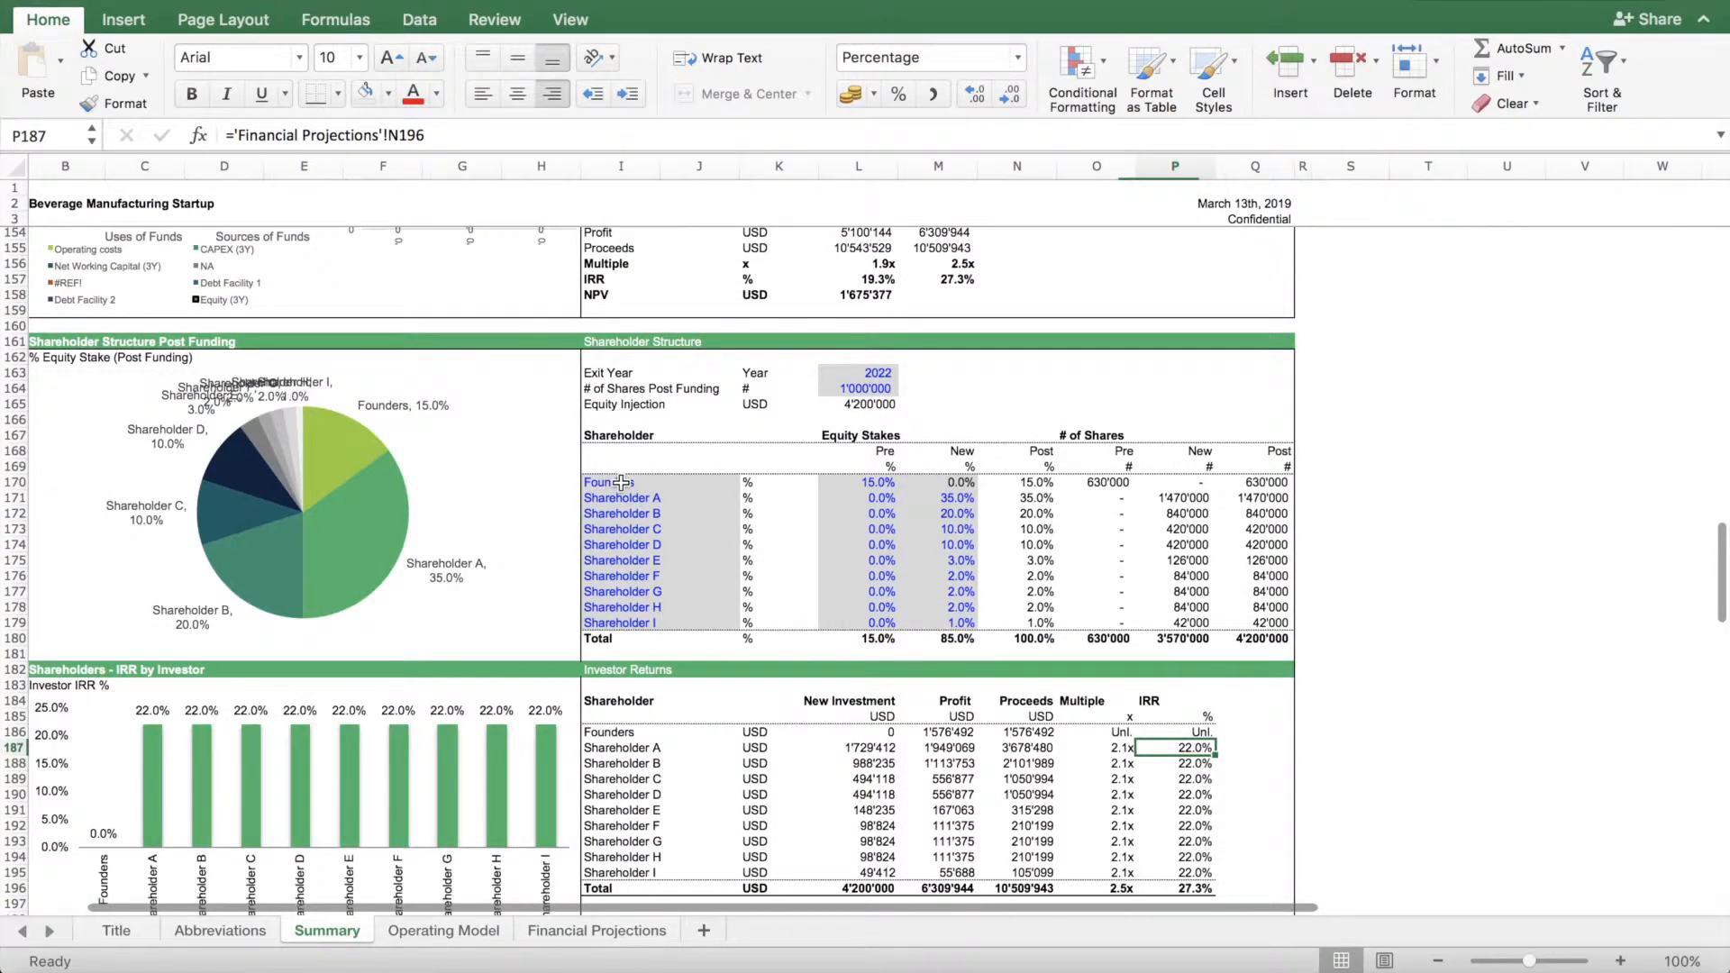
Inspect the Founders' pre-funding equity stake and the new equity stakes of Shareholders A to I
click(621, 483)
click(890, 484)
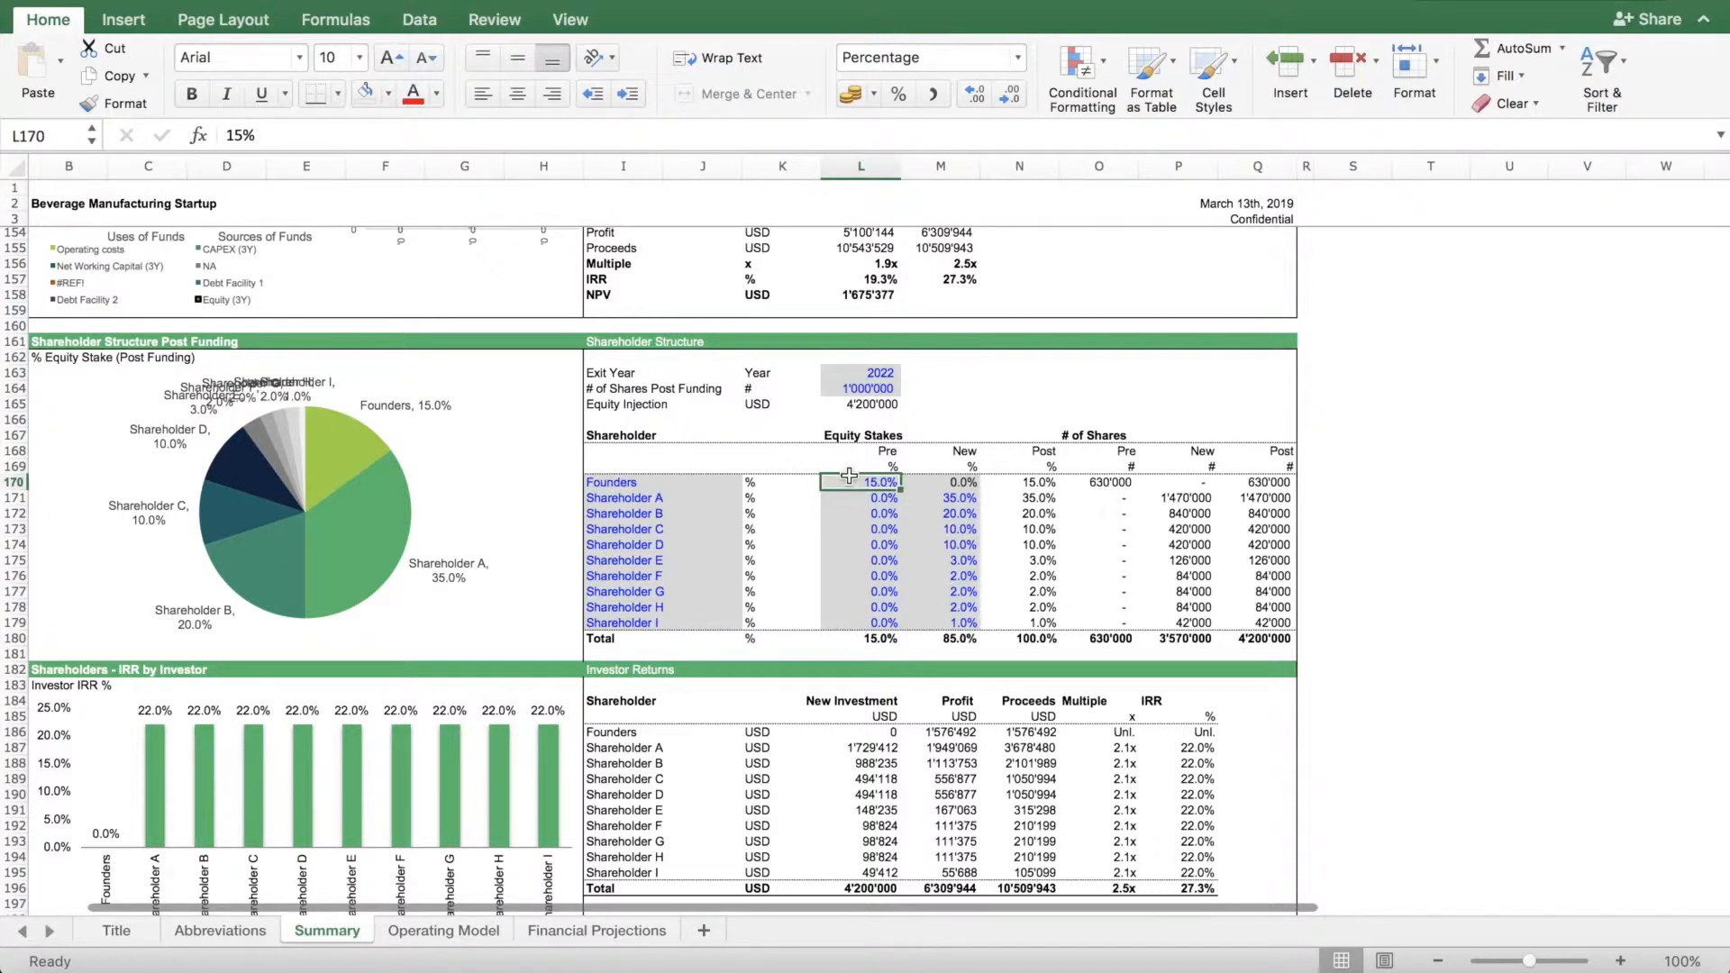
click(969, 502)
drag(969, 502, 966, 623)
Trace the Equity Injection to Equity (3Y) under Sources of Funds, and check the Equipment Finance (3Y) entry there
click(617, 408)
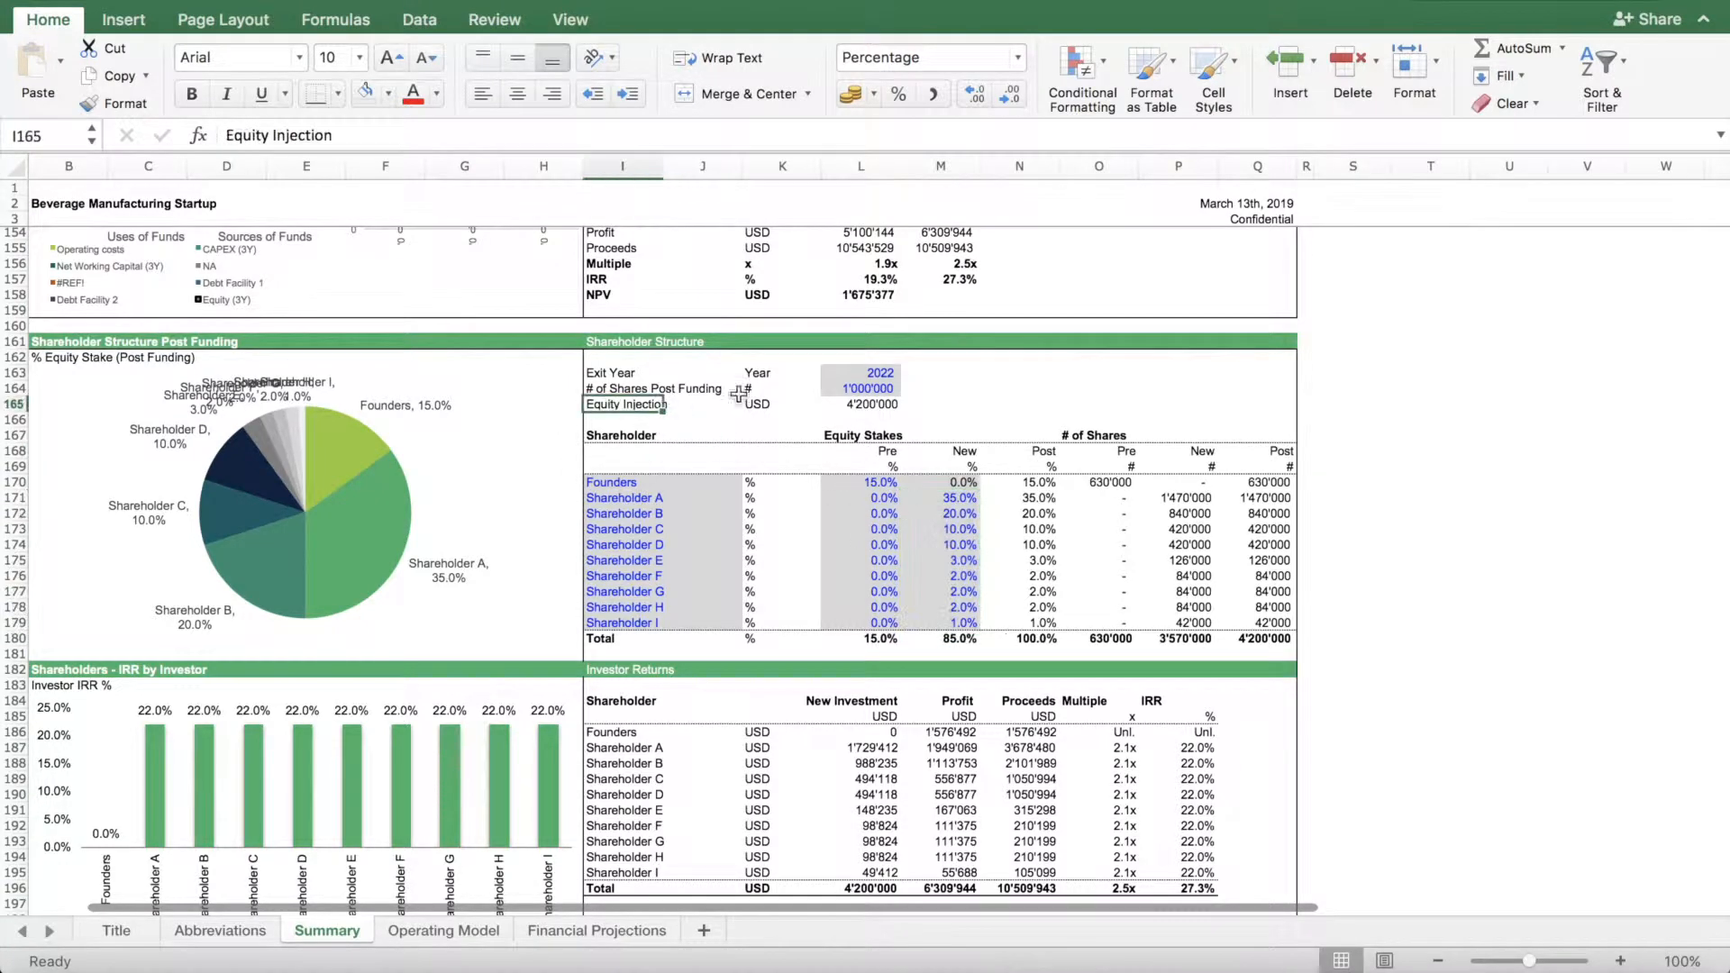
click(863, 405)
scroll(980, 413, up, 5)
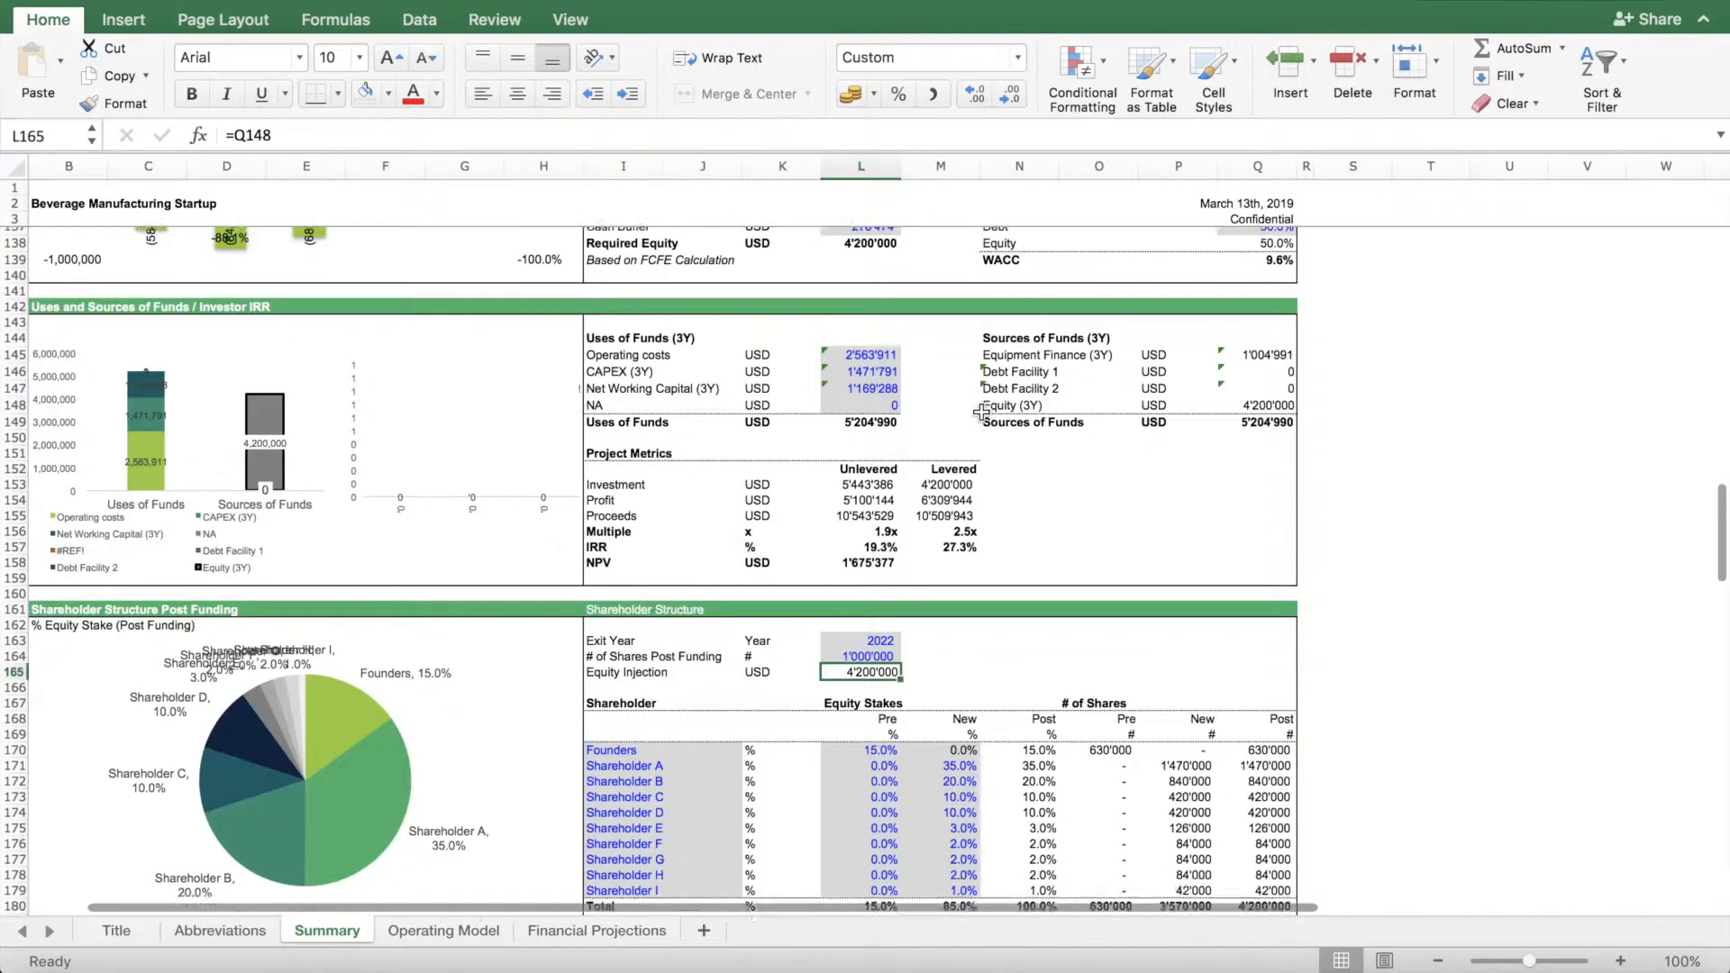
click(1267, 395)
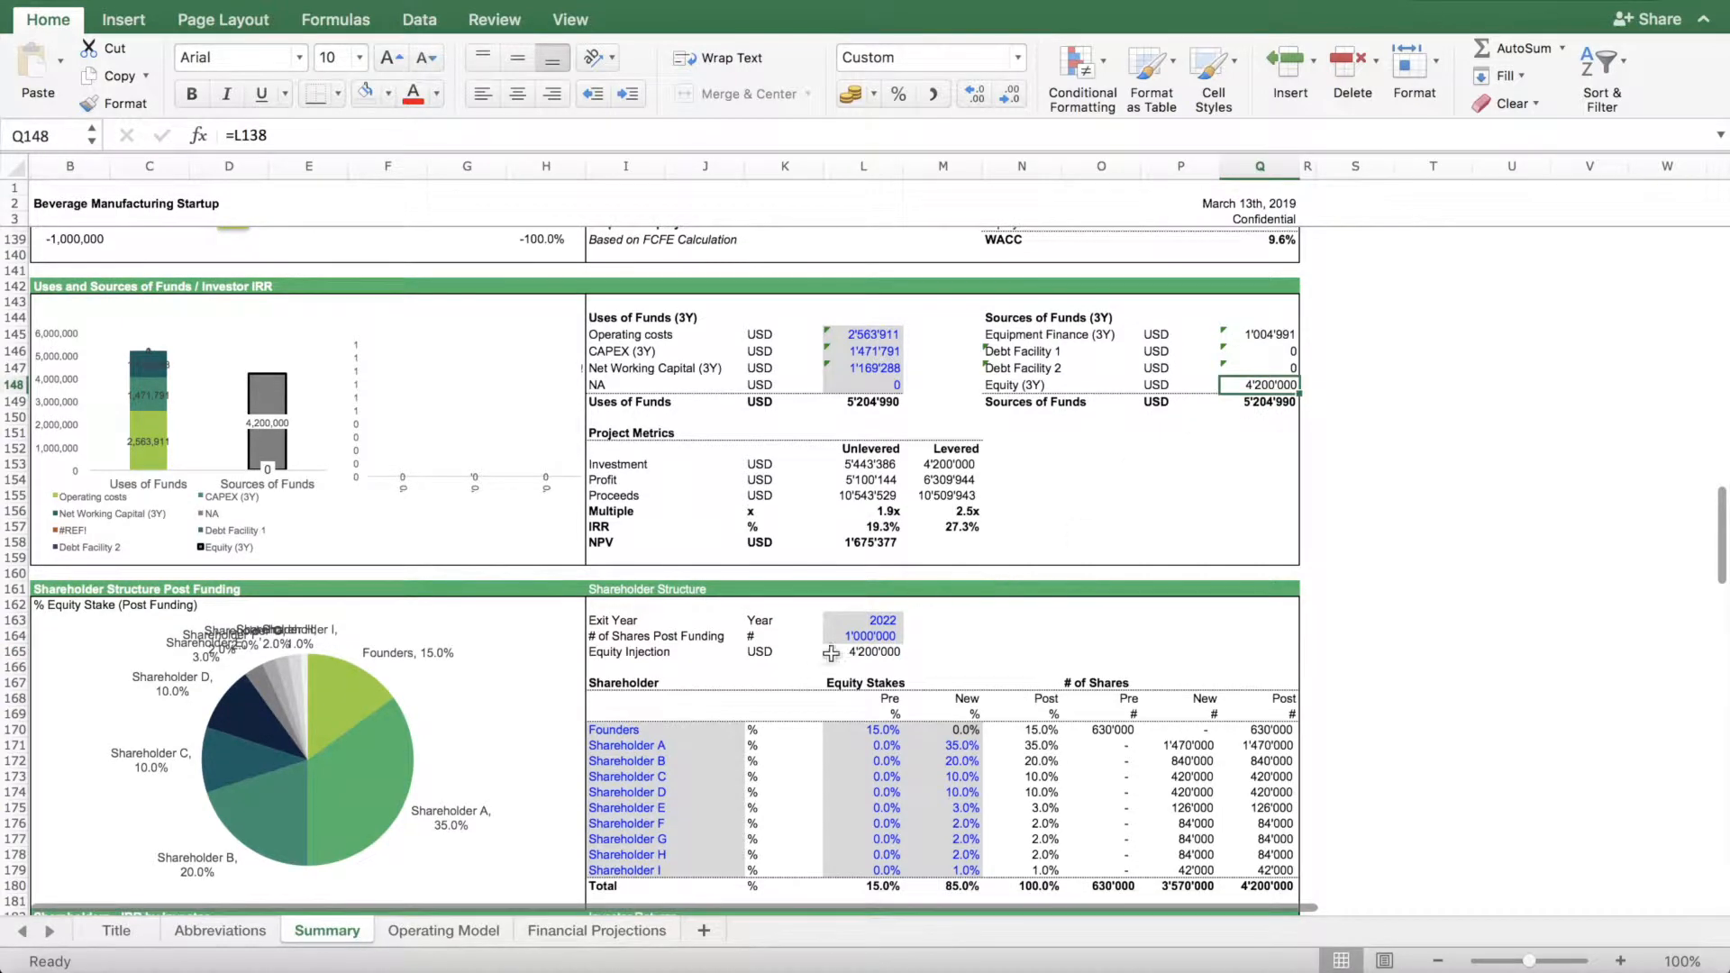
click(1260, 332)
click(1269, 384)
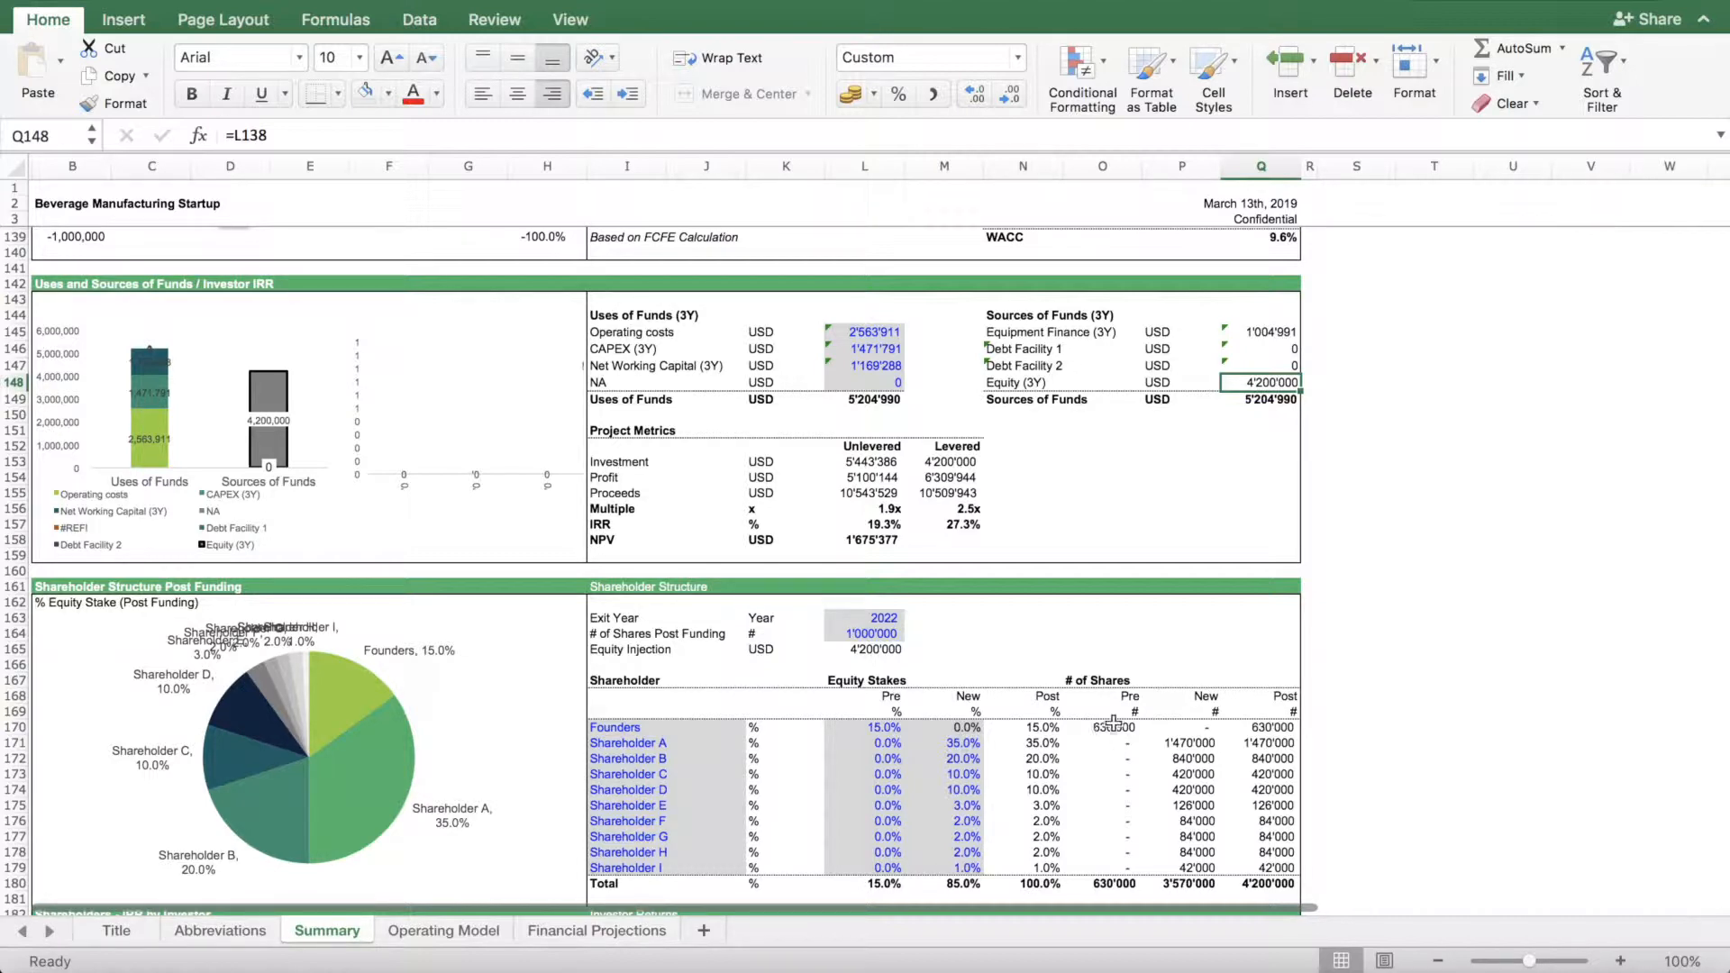
On the Financial Projections sheet, examine the Project IRR / DCF Valuation and Equity IRR sections with their free cash flows
click(656, 933)
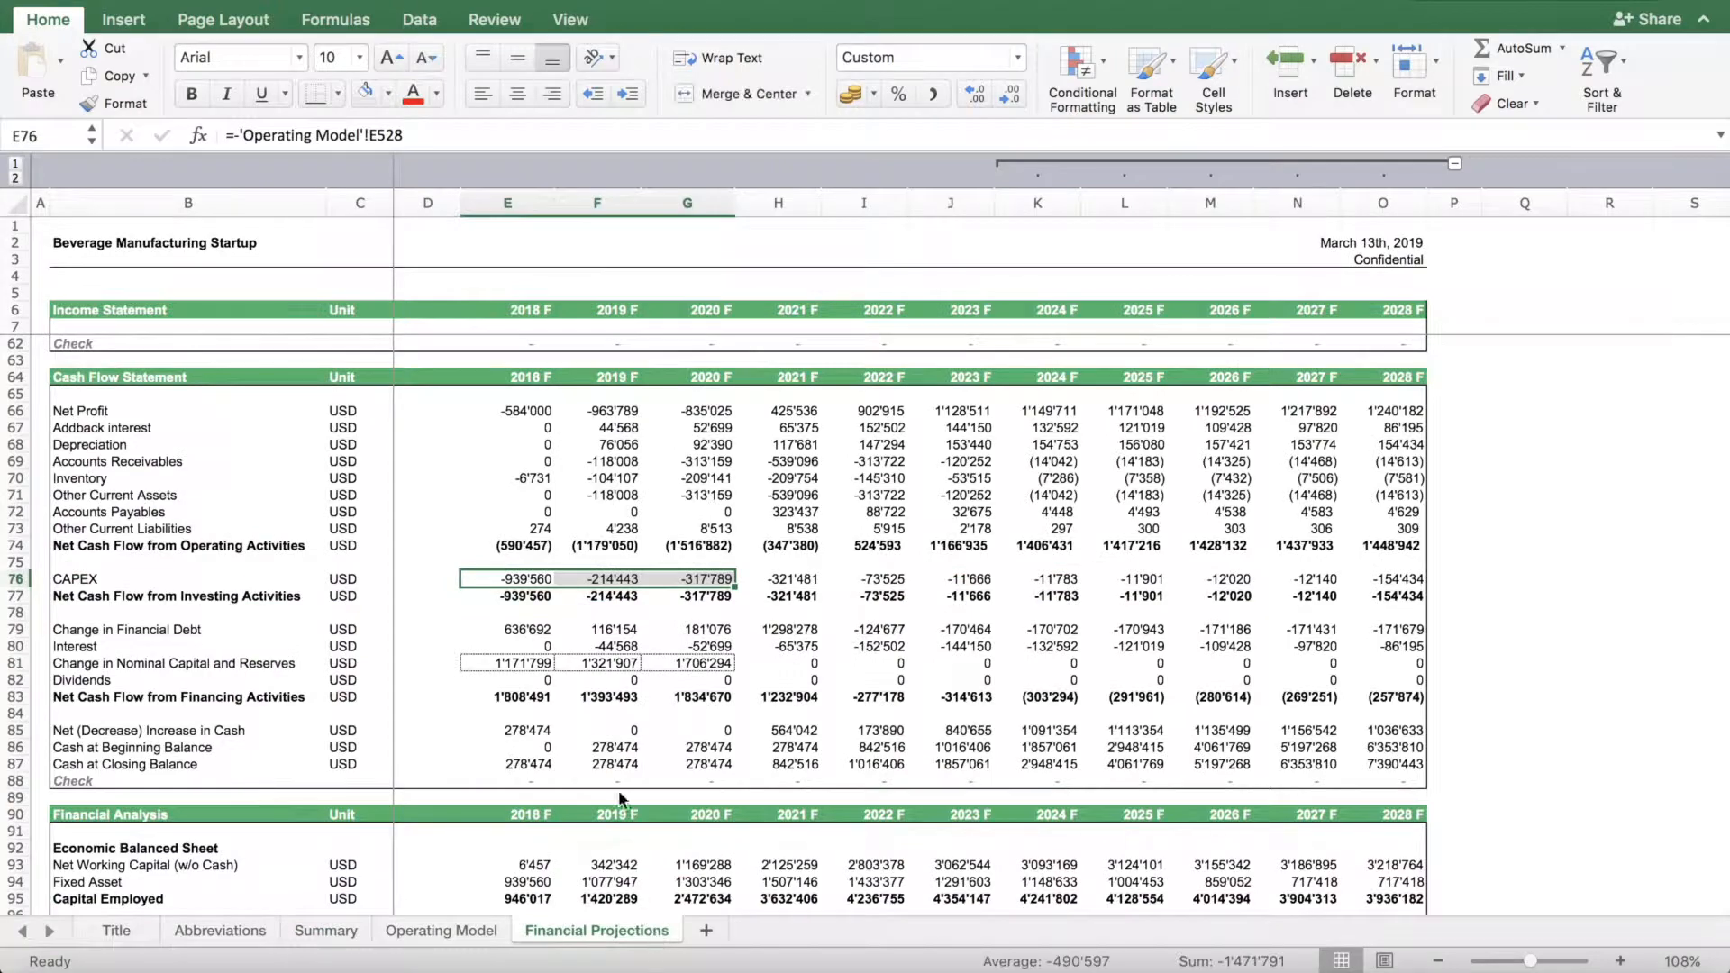
scroll(573, 580, down, 15)
scroll(573, 579, down, 18)
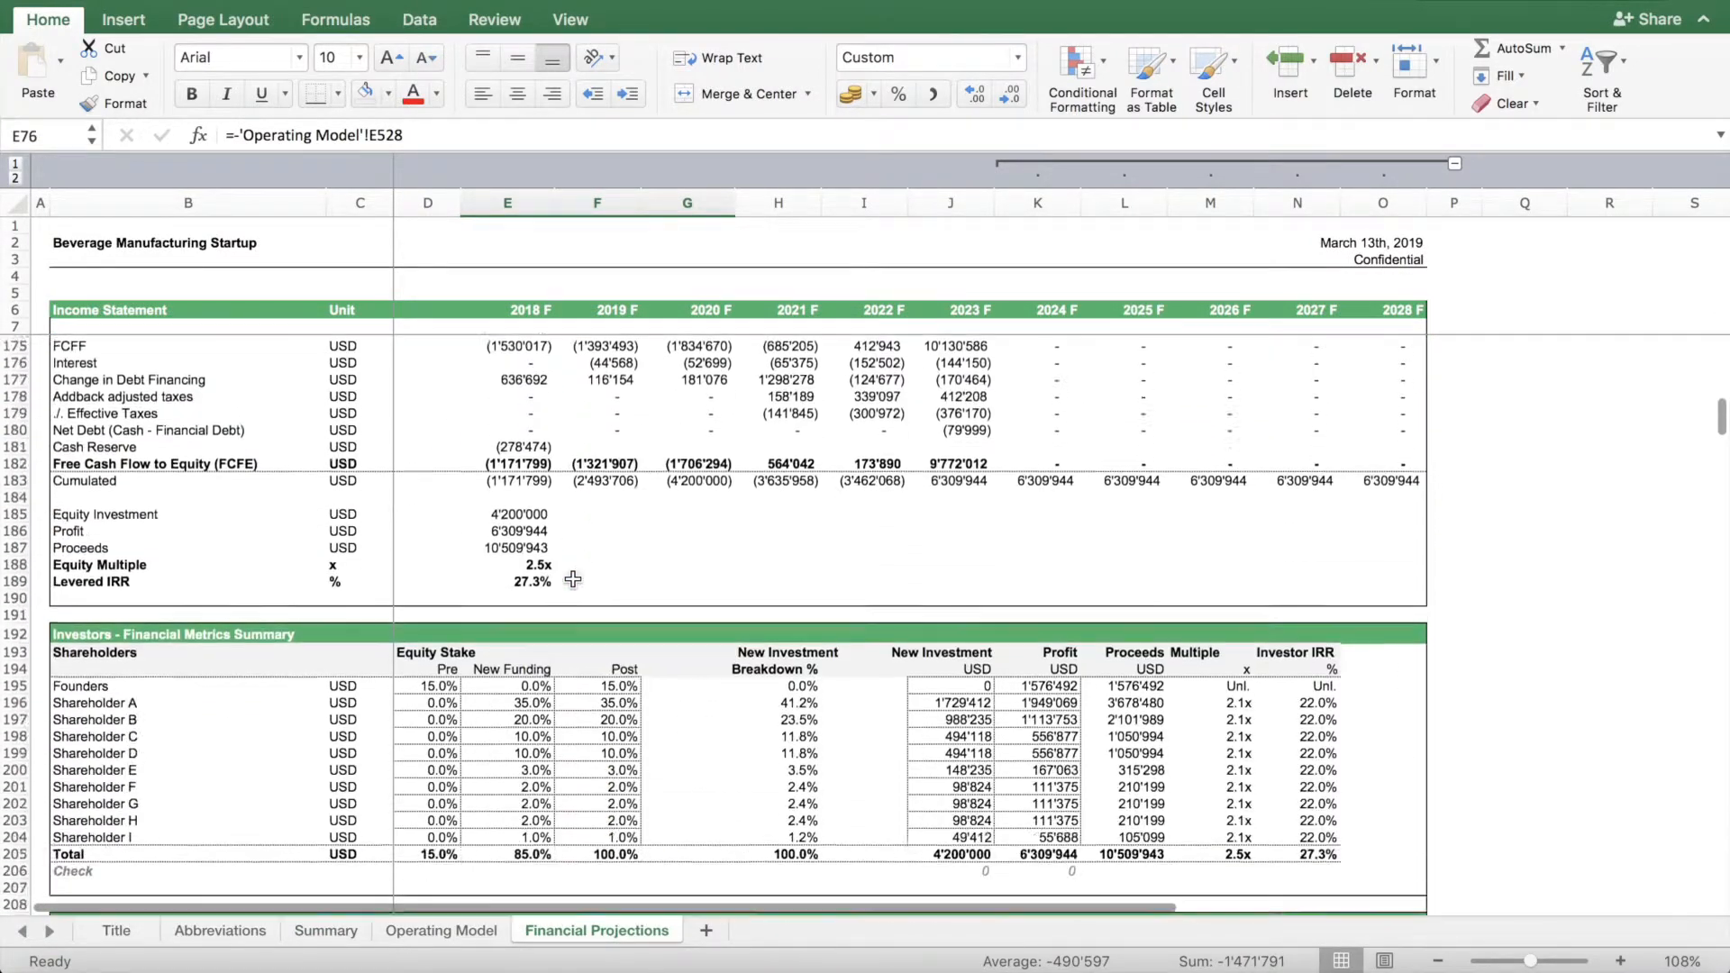
scroll(570, 580, up, 6)
scroll(570, 580, down, 6)
scroll(568, 581, up, 7)
scroll(570, 577, up, 5)
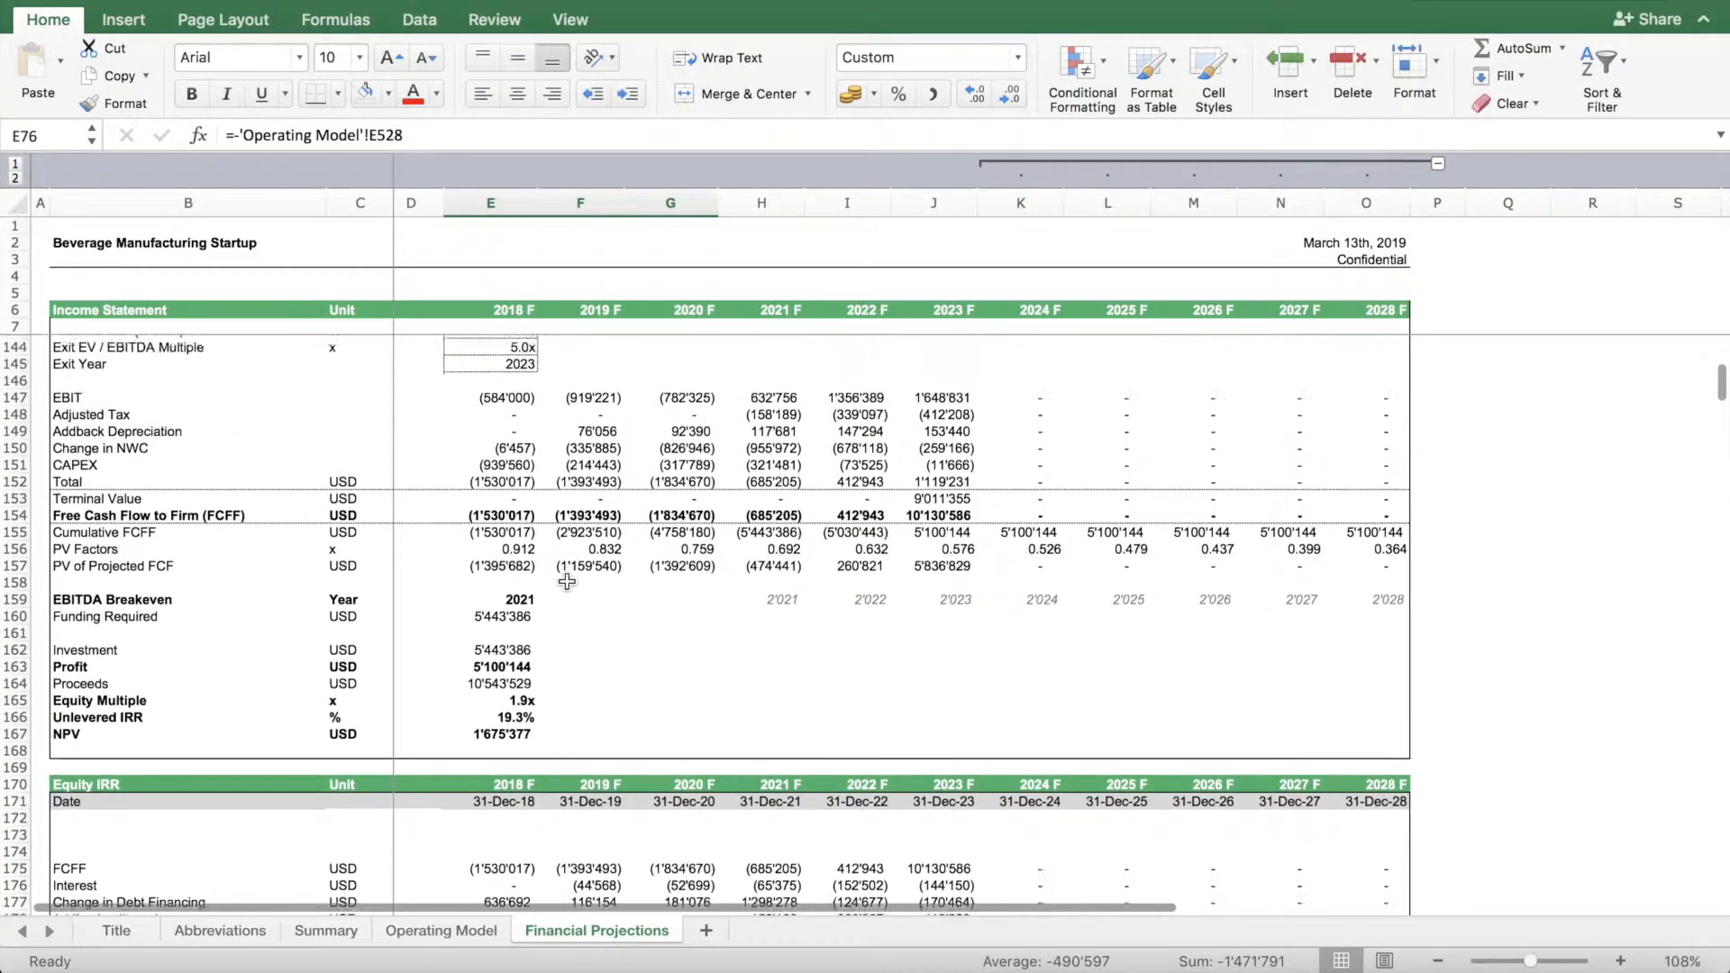
scroll(453, 554, down, 7)
scroll(453, 554, down, 3)
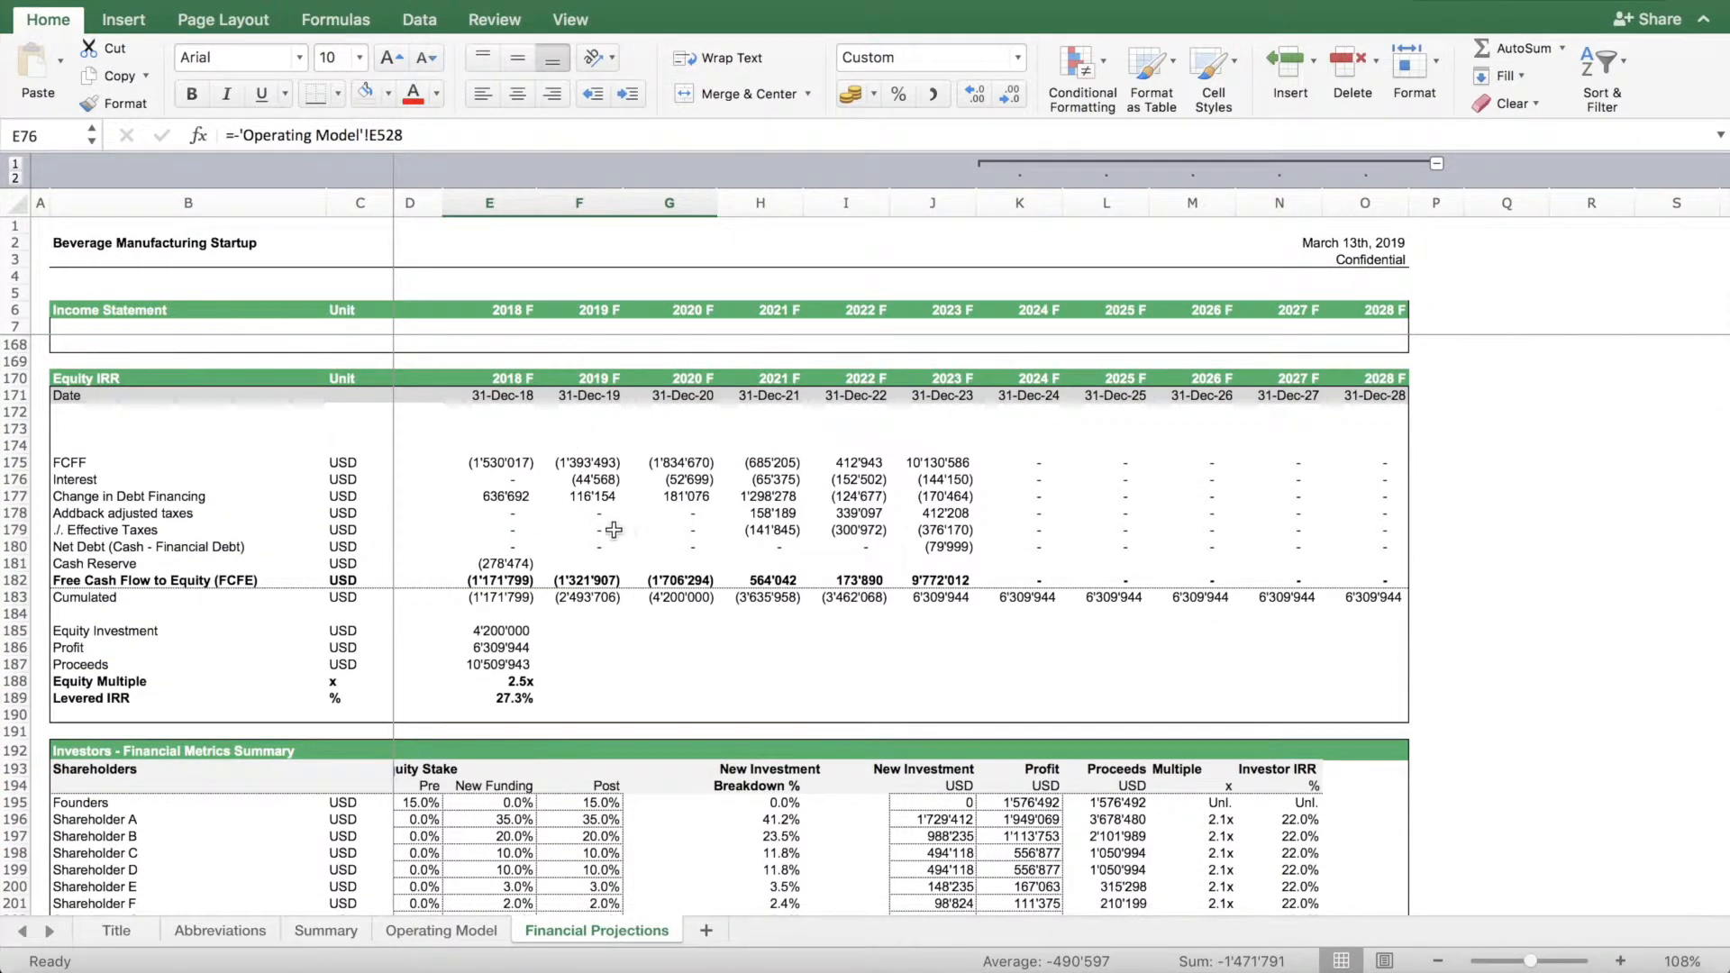
Examine the Founders block of the Investor Cash Flow Forecast, marking its Investor Cash Flow row
scroll(491, 521, up, 1)
scroll(579, 563, down, 6)
scroll(580, 563, down, 7)
scroll(580, 563, up, 2)
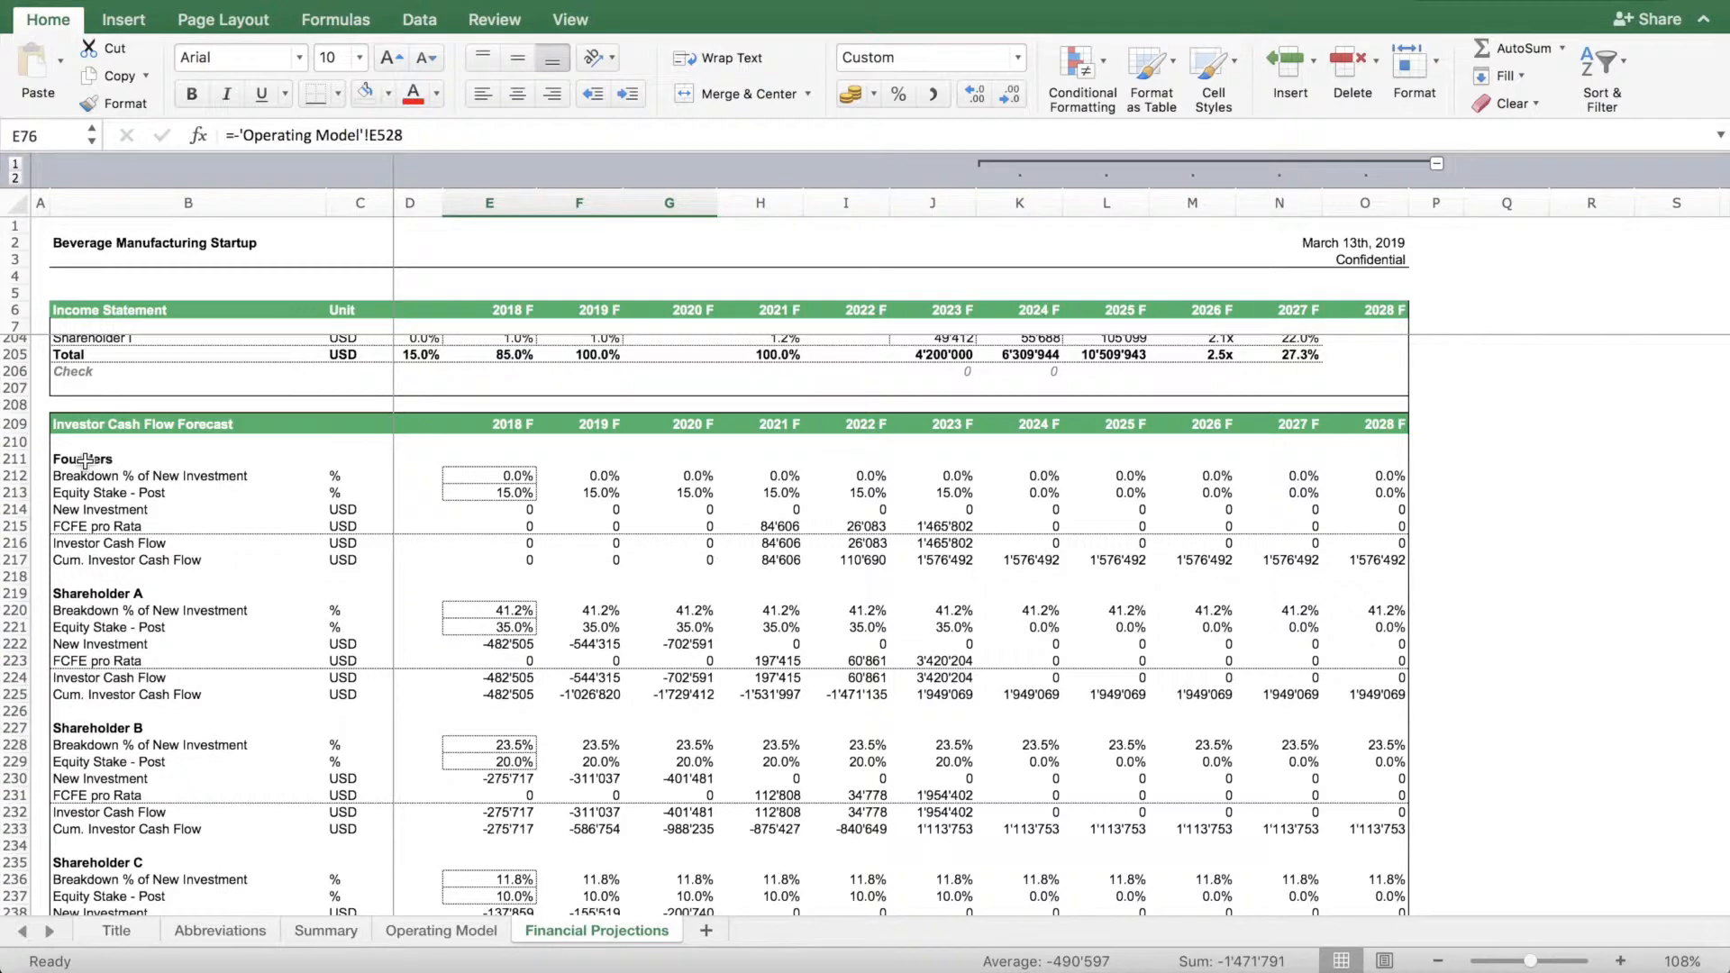
click(67, 549)
scroll(54, 549, up, 1)
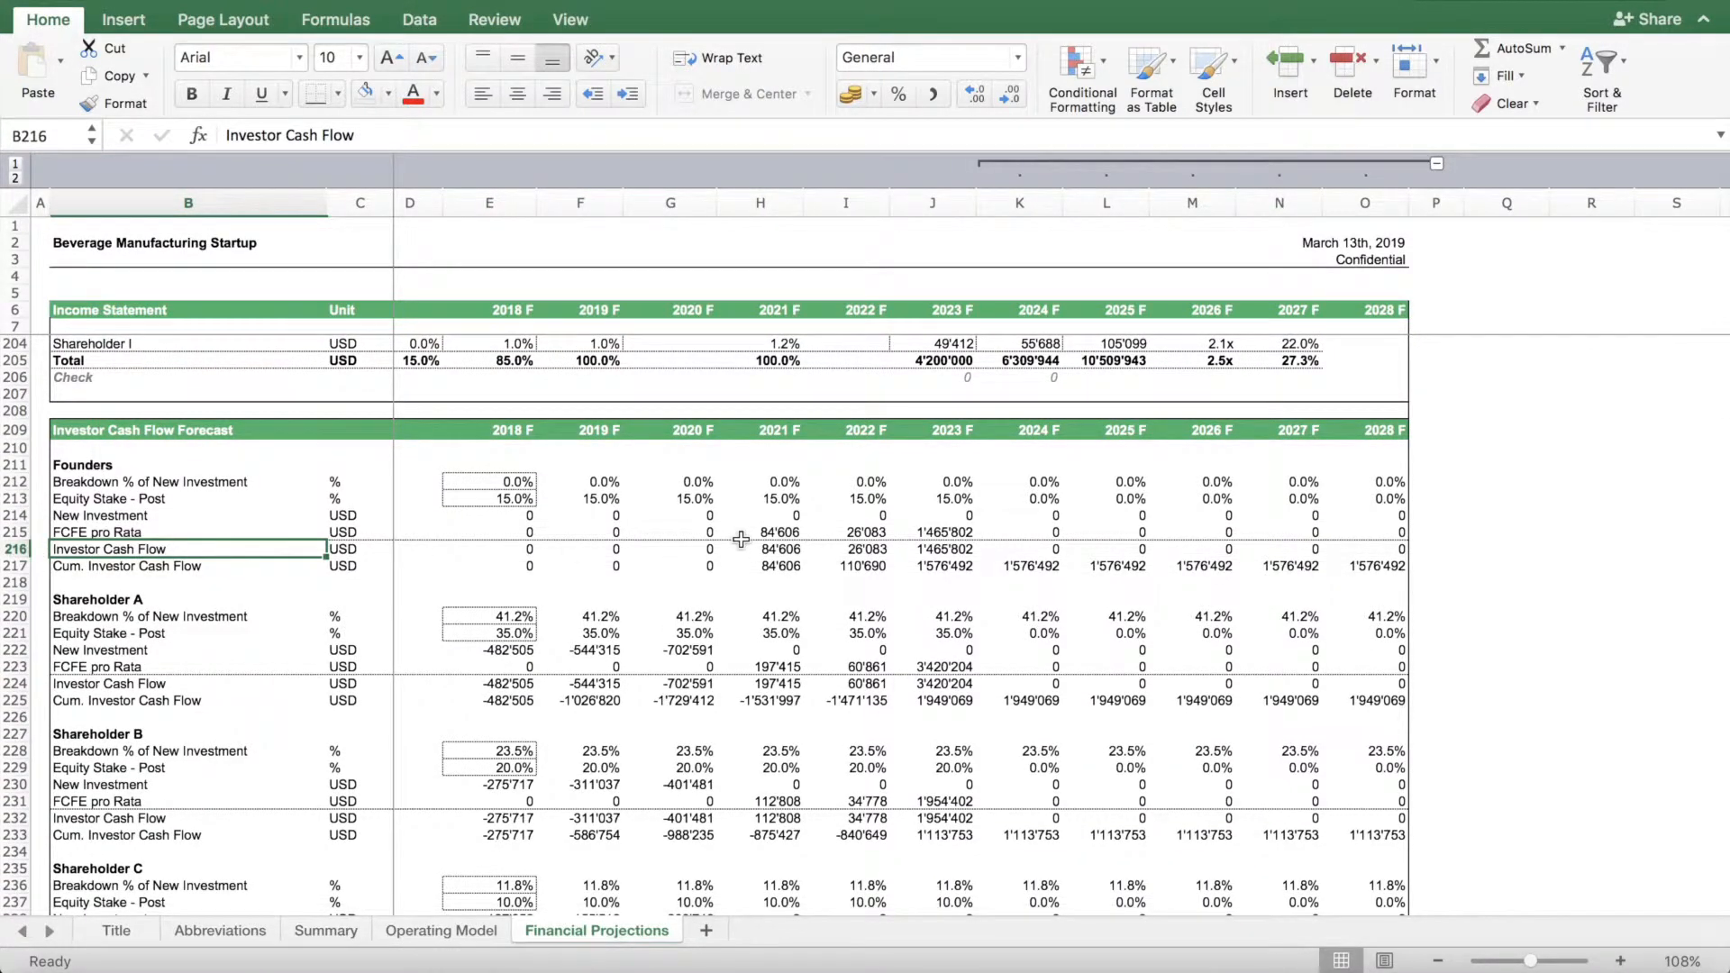
scroll(1248, 633, up, 1)
scroll(1248, 634, right, 1)
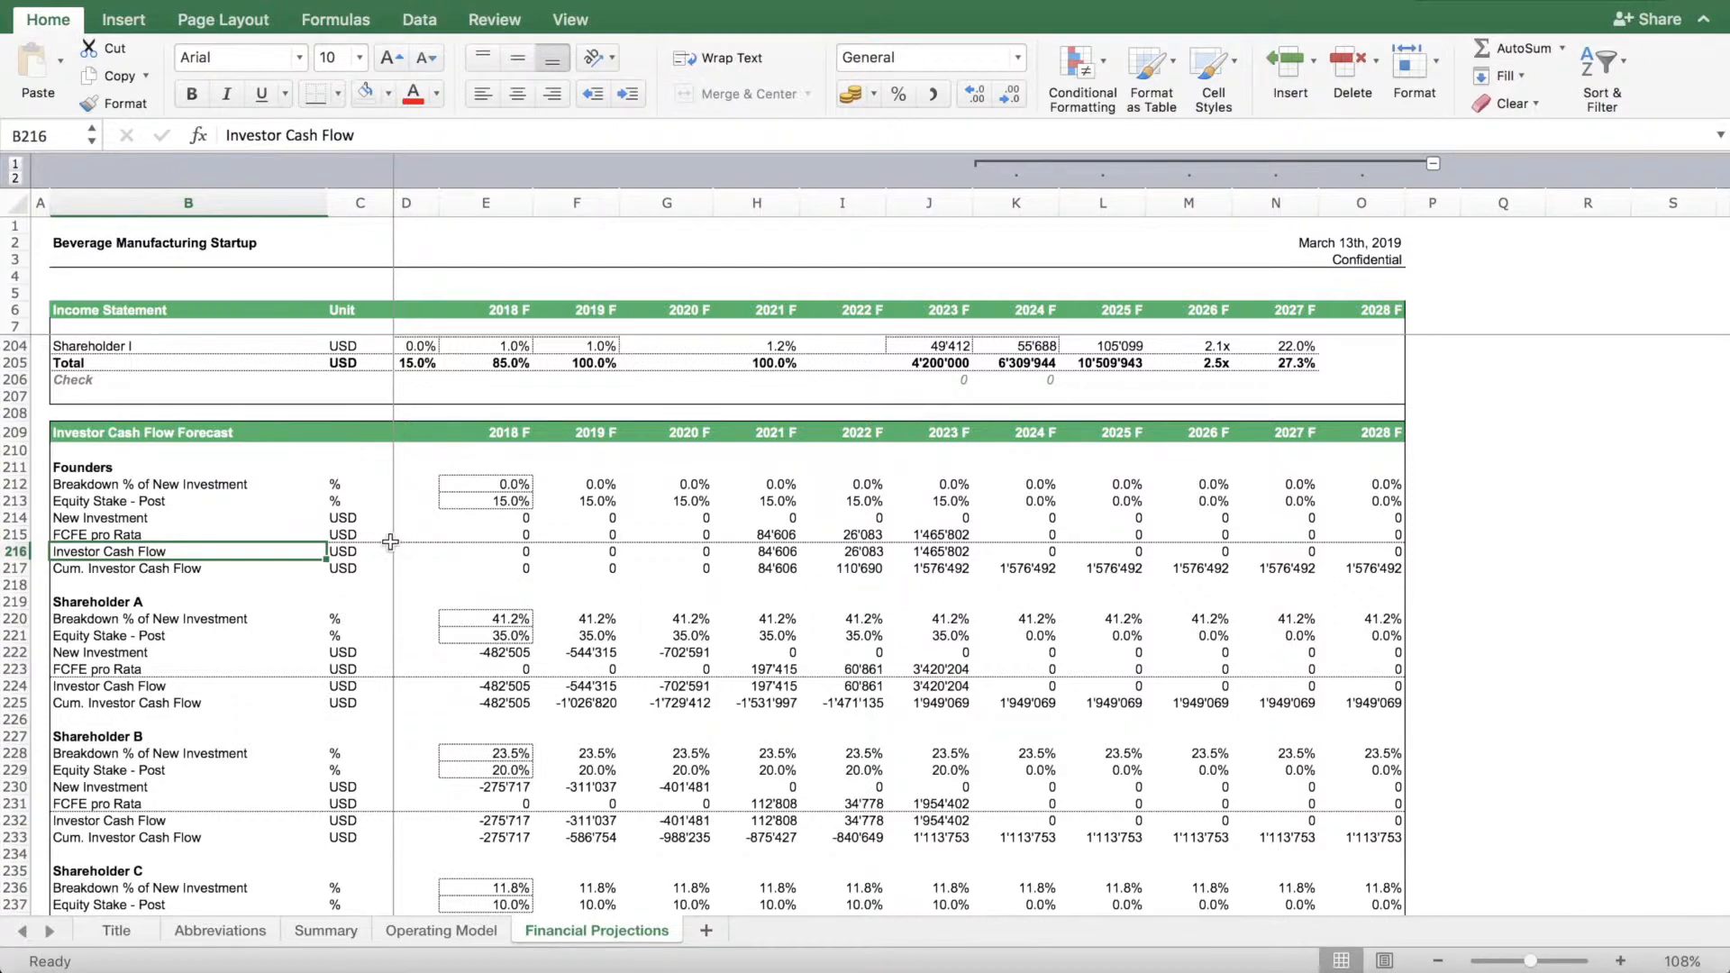
Compare the Founders' New Investment row with Shareholder A's investment breakdown, and inspect Shareholder A's New Investment, FCFE pro Rata and Equity Stake formulas
click(16, 519)
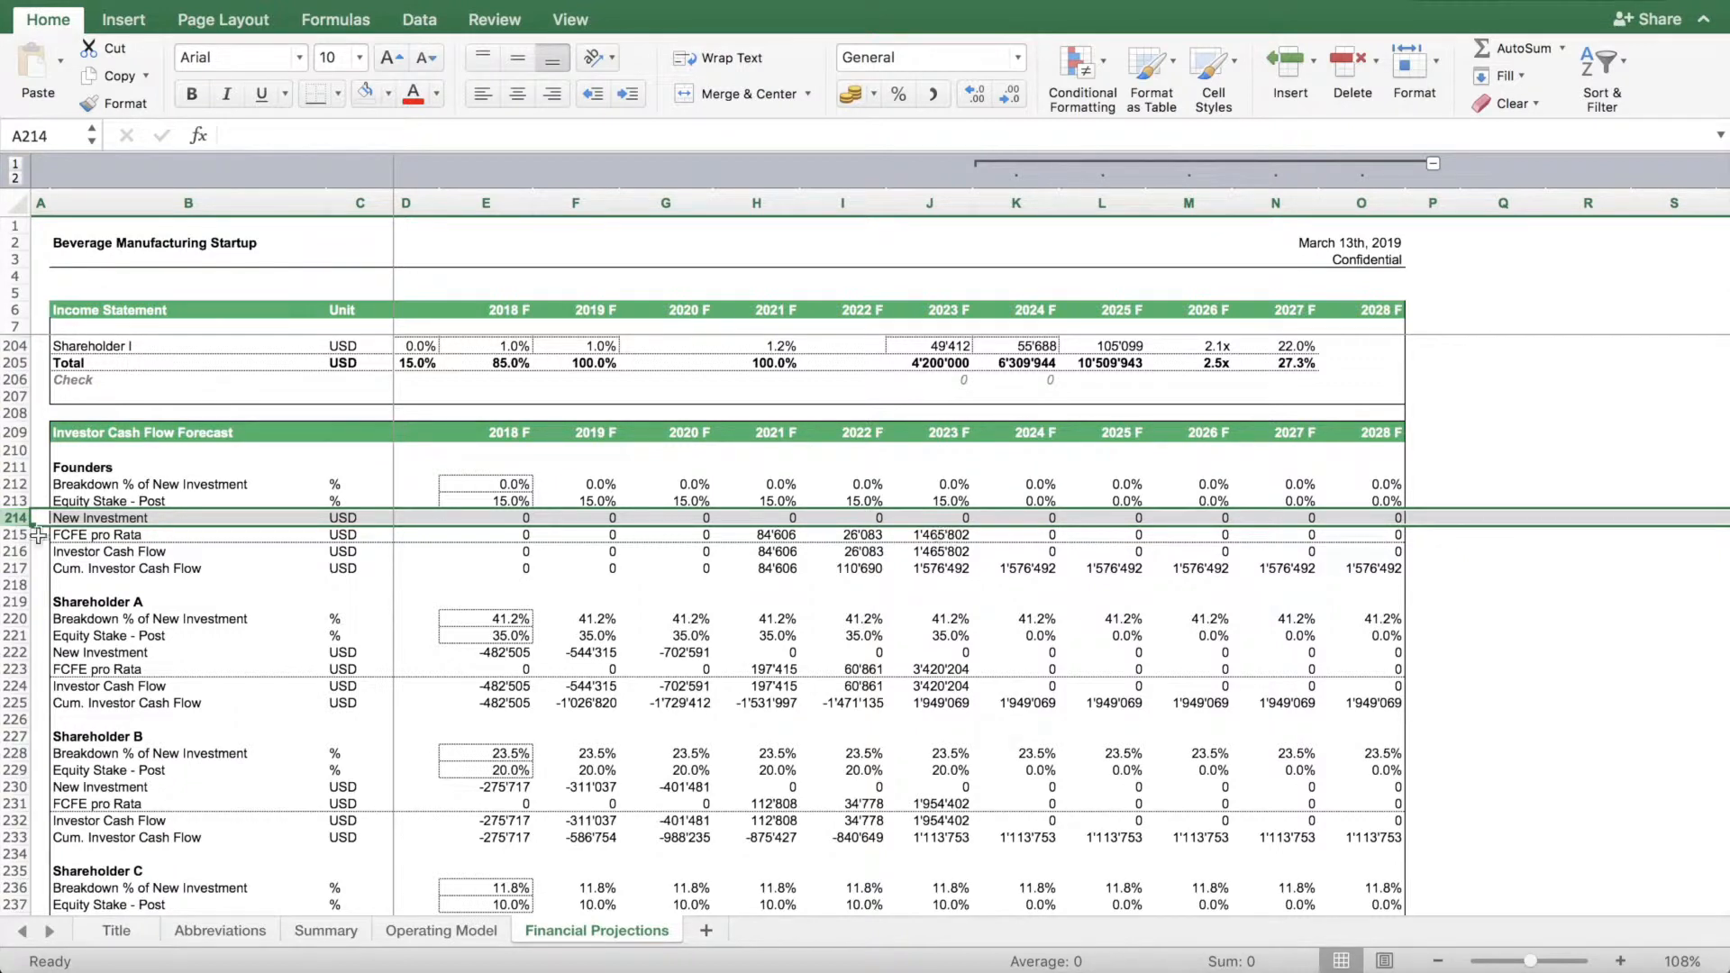
click(7, 618)
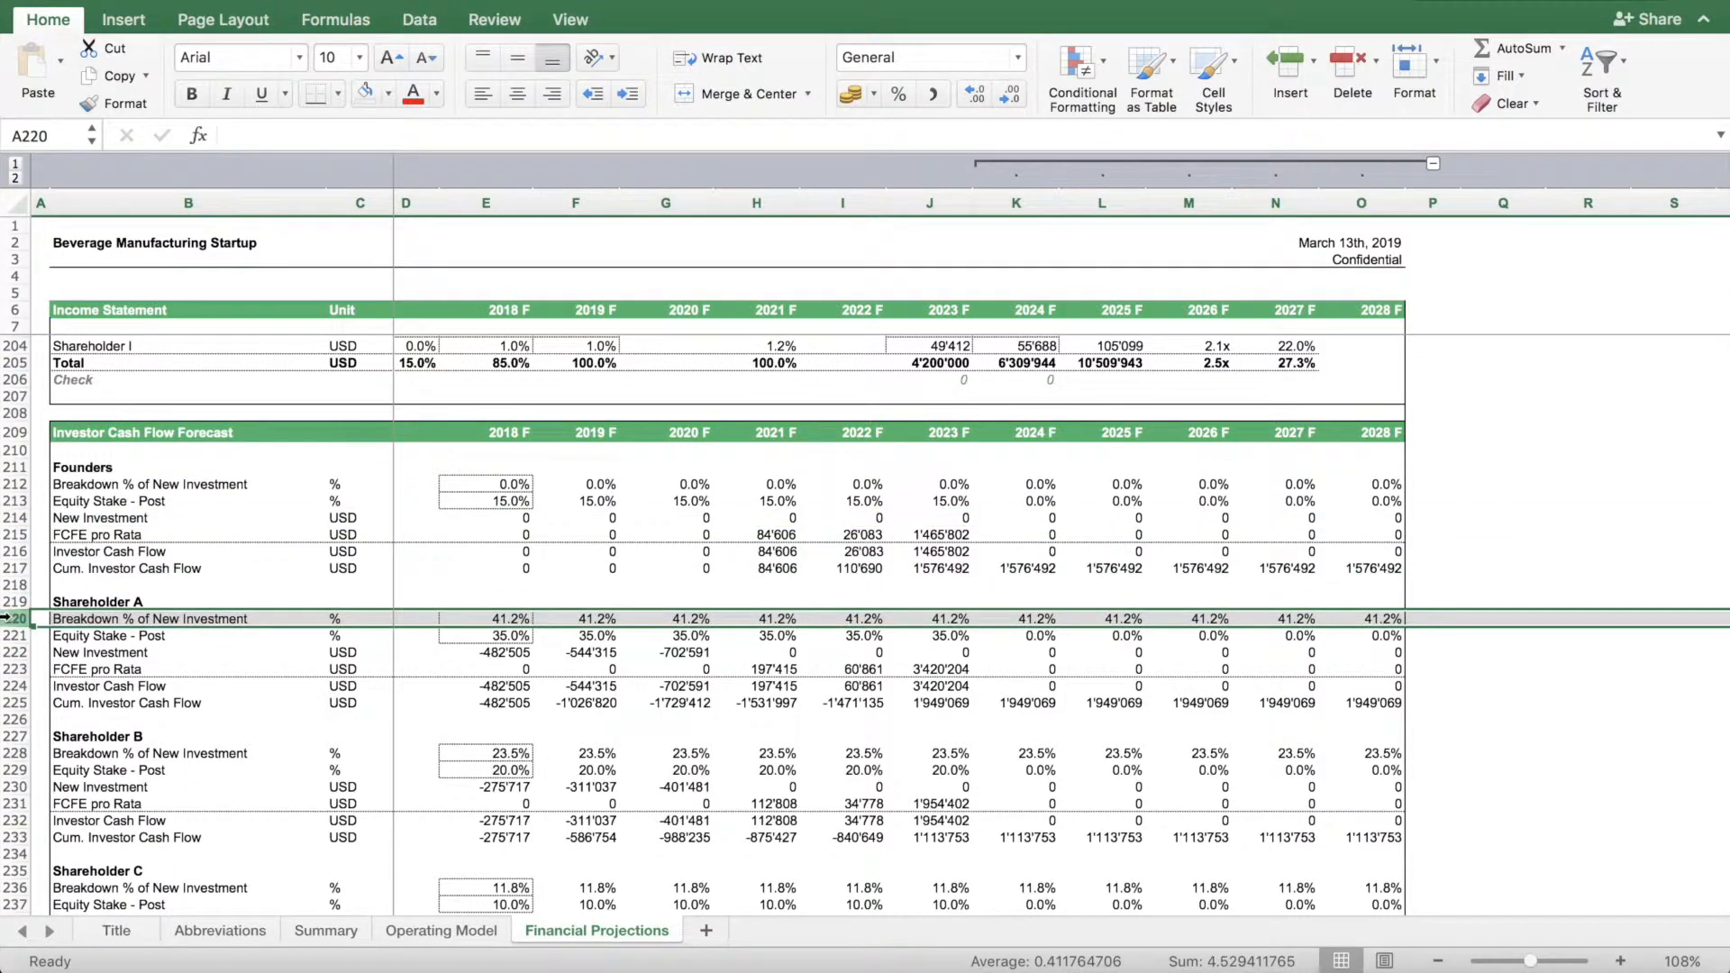
click(499, 652)
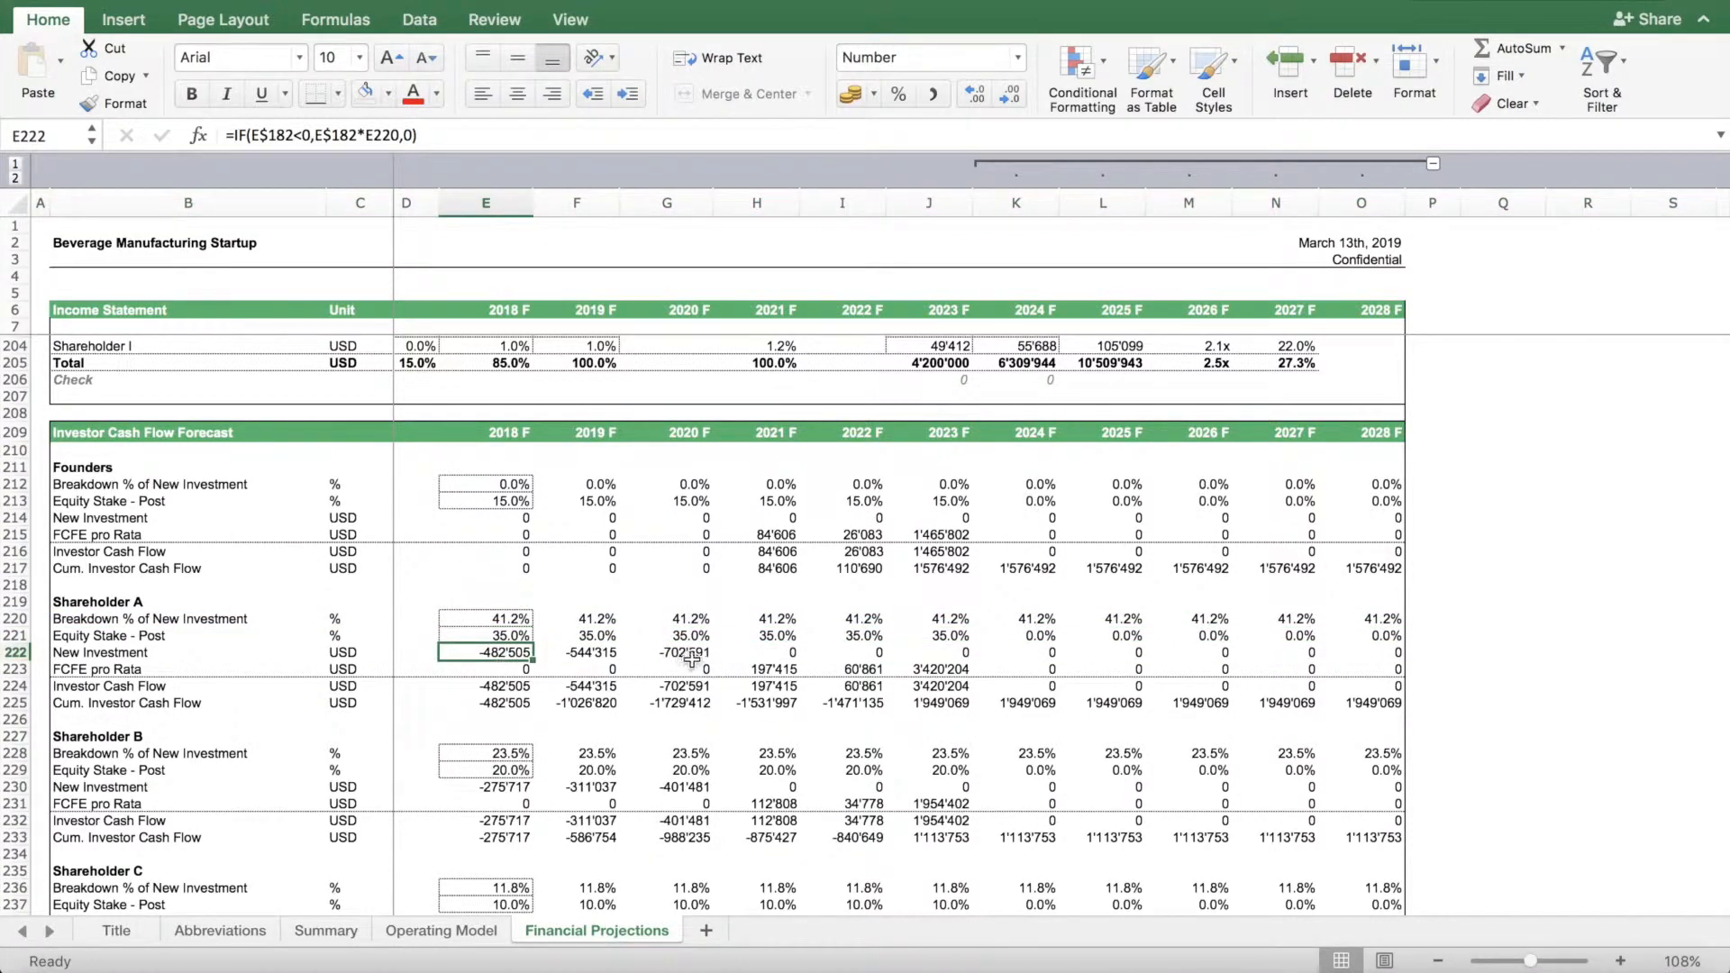
click(775, 671)
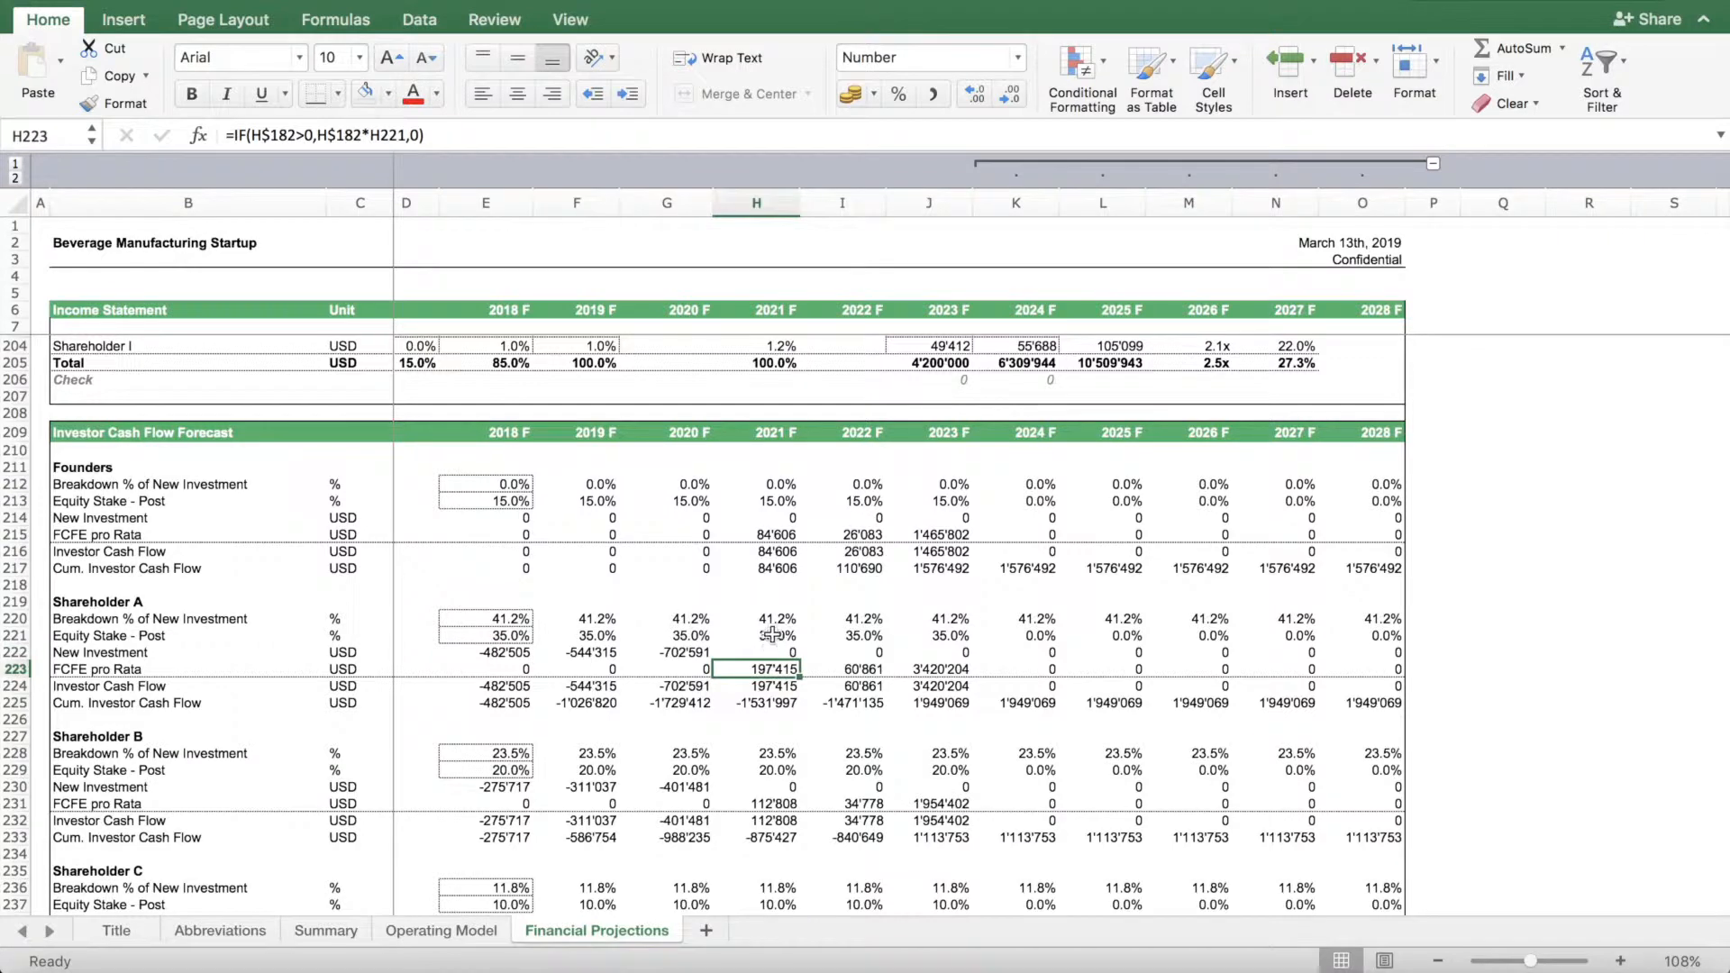
click(770, 636)
click(950, 638)
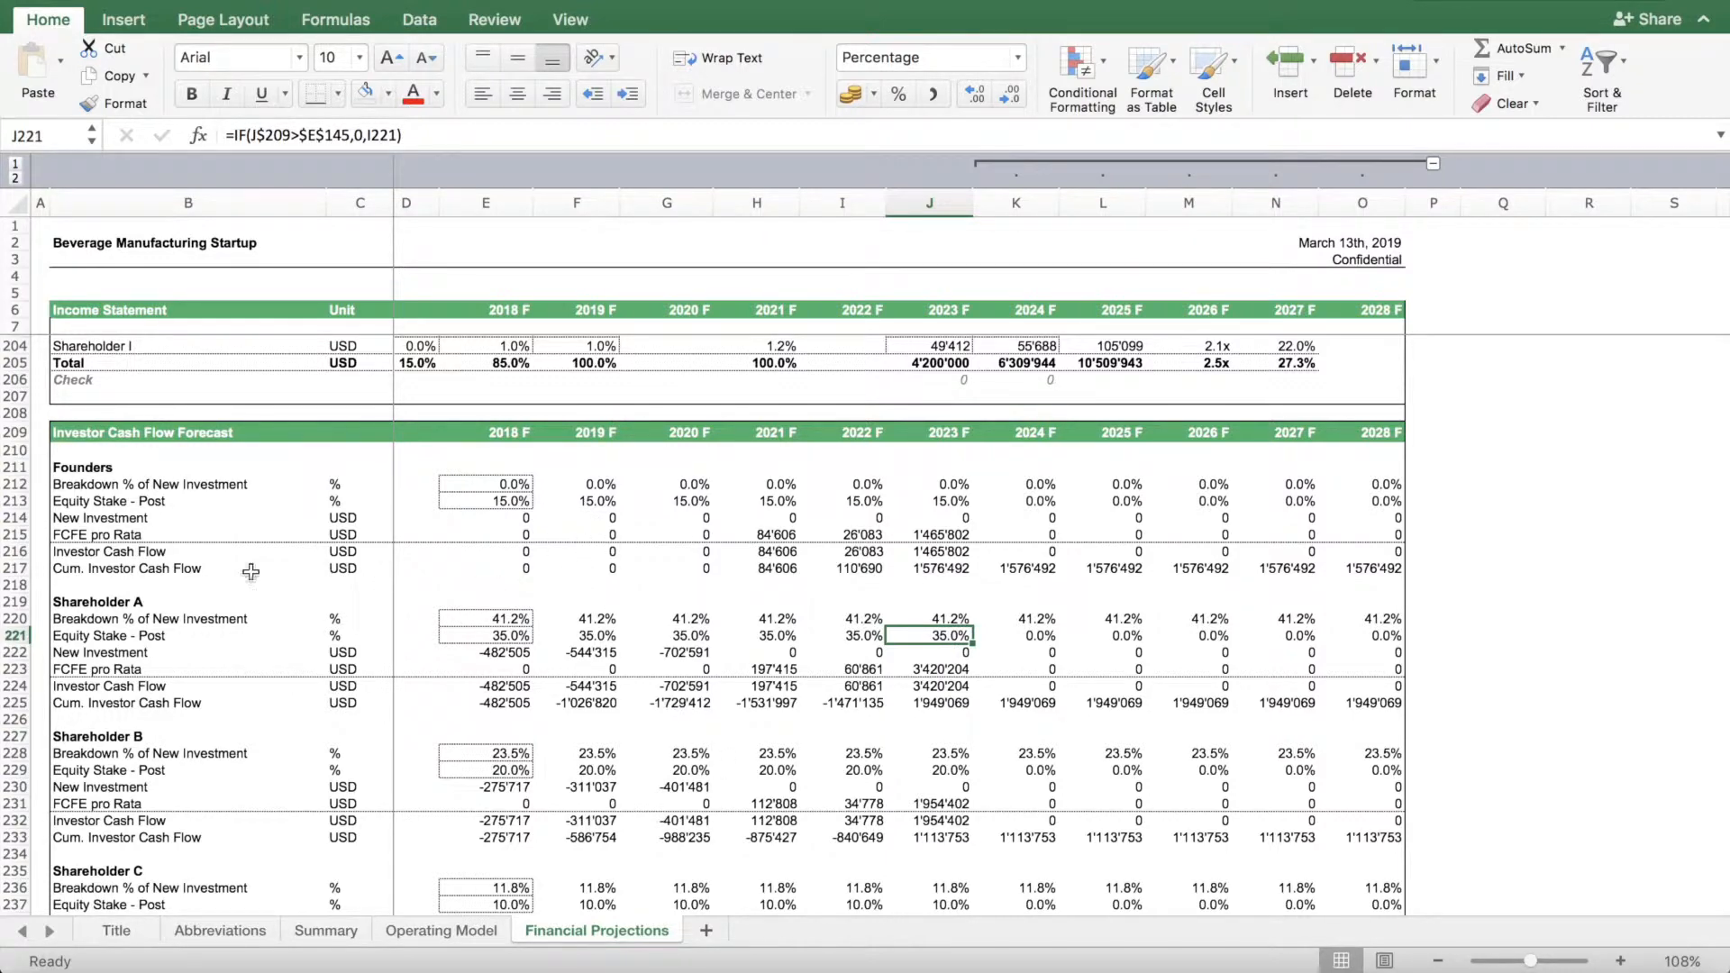
Review the investor cash flow forecasts of the remaining shareholders down to Shareholder I
scroll(141, 826, down, 1)
scroll(142, 826, down, 10)
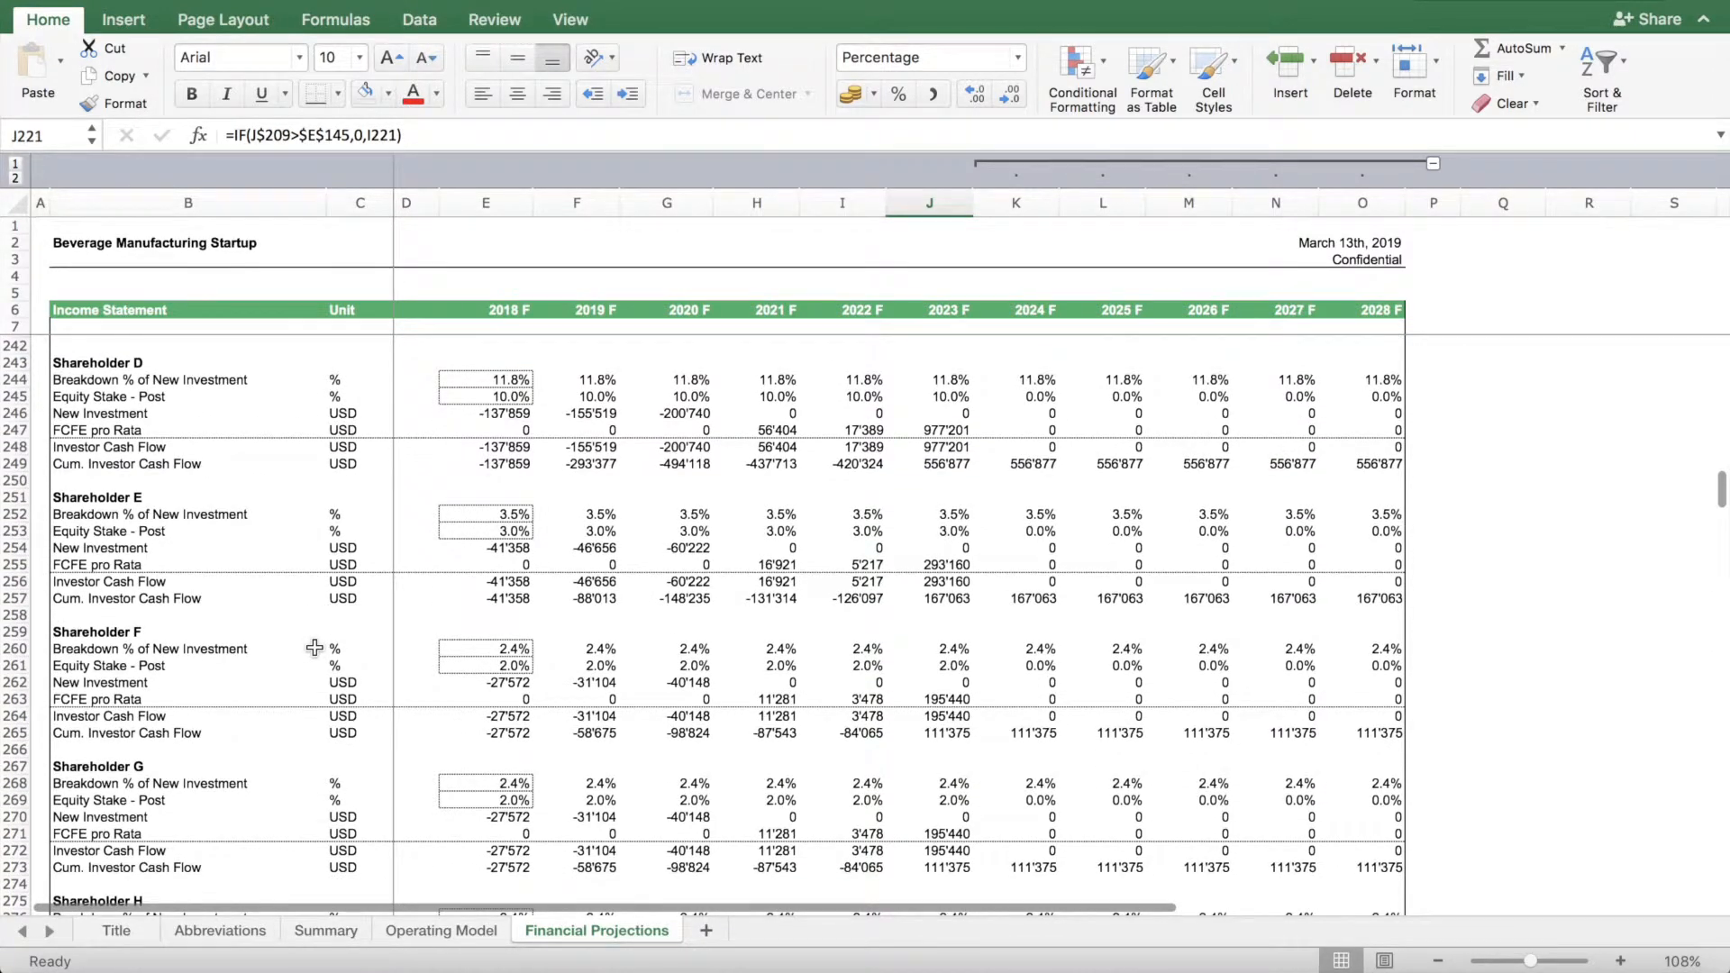
scroll(314, 648, down, 5)
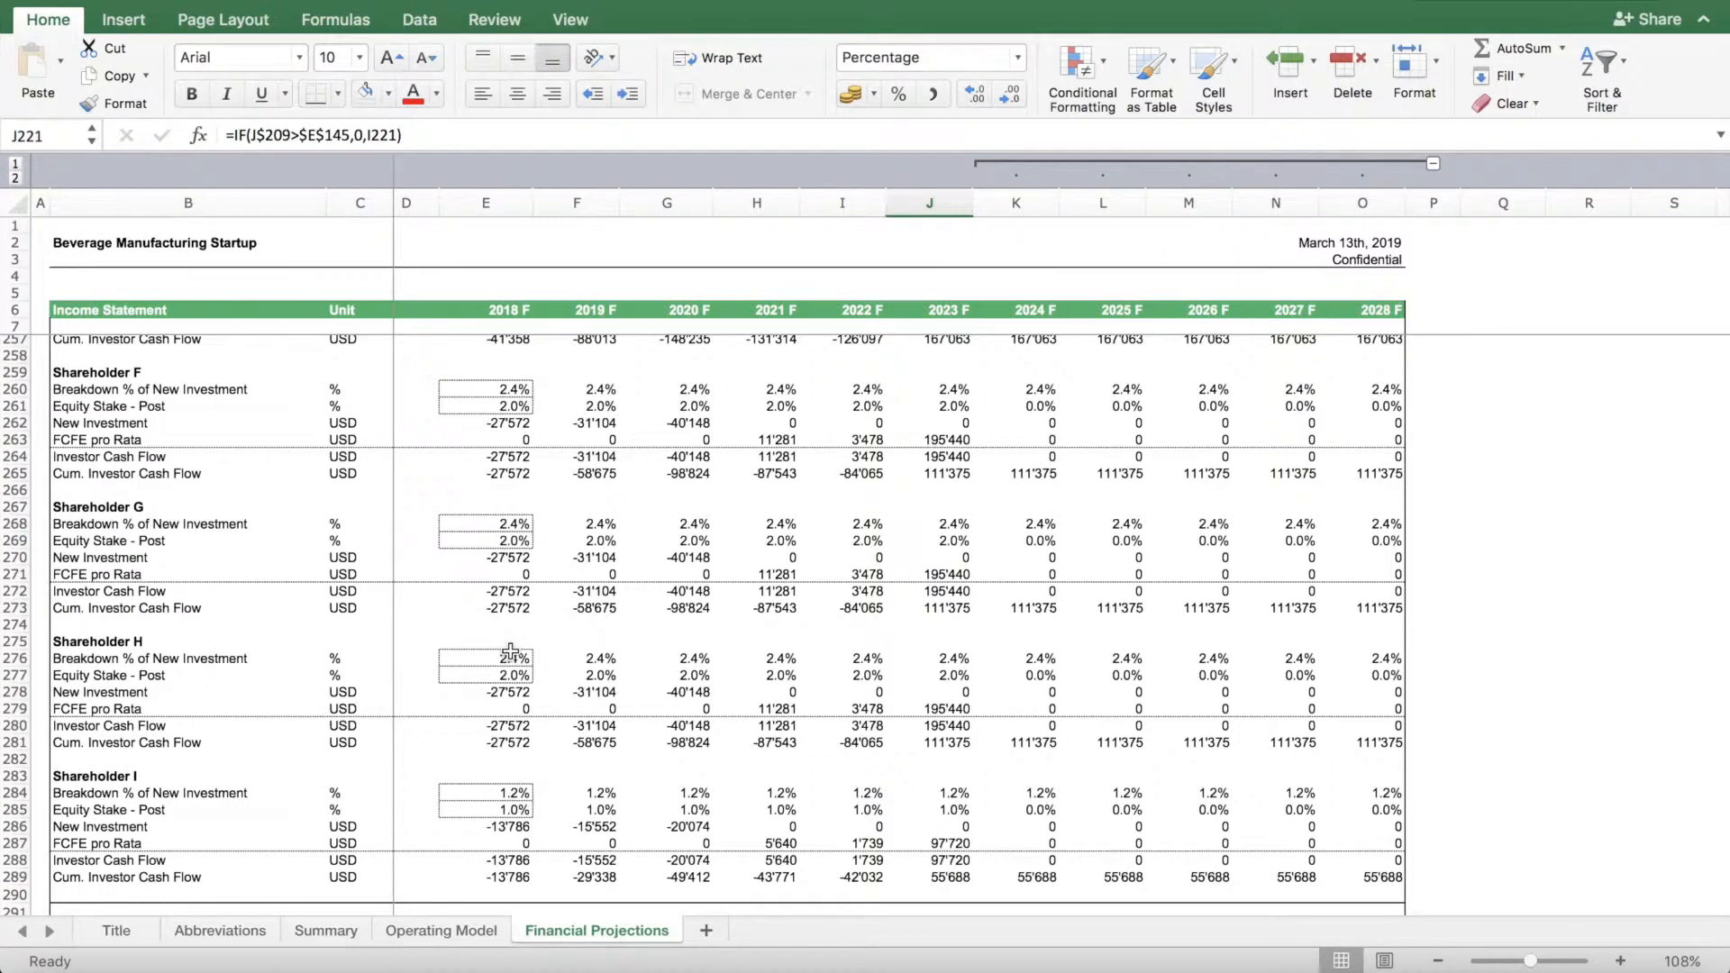
scroll(491, 652, down, 1)
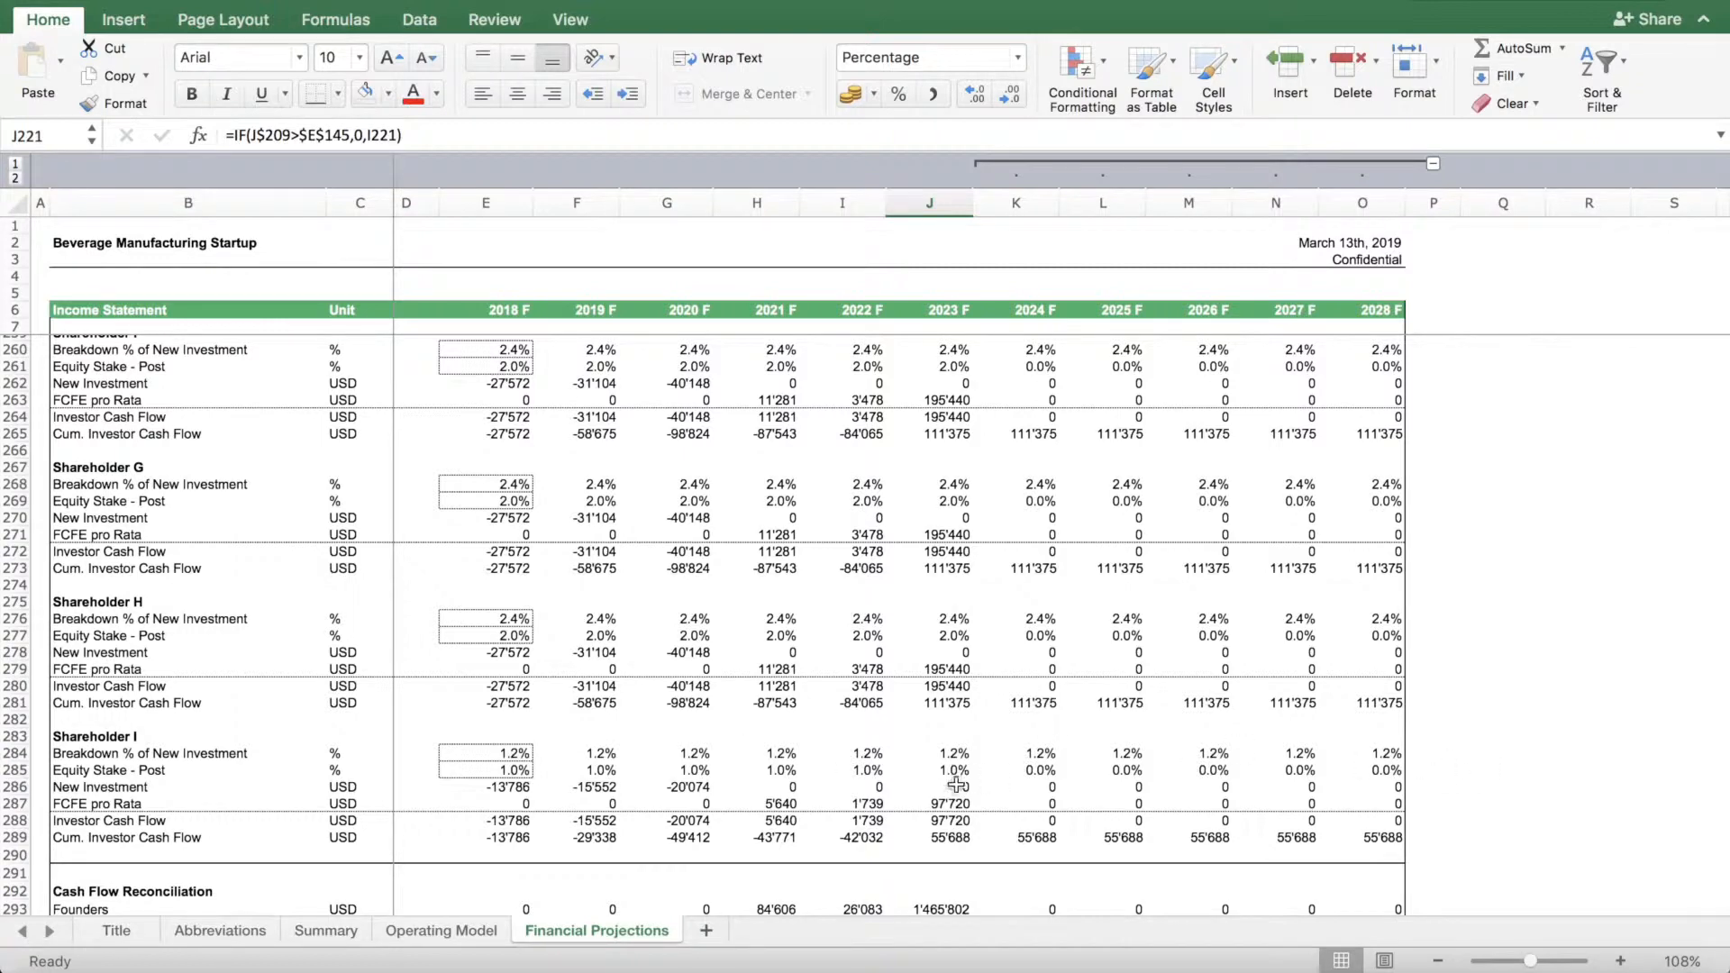
In the Investors - Financial Metrics Summary, inspect the New Investment and Profit columns and Shareholder A's Multiple formula
scroll(717, 431, up, 1)
scroll(718, 432, up, 15)
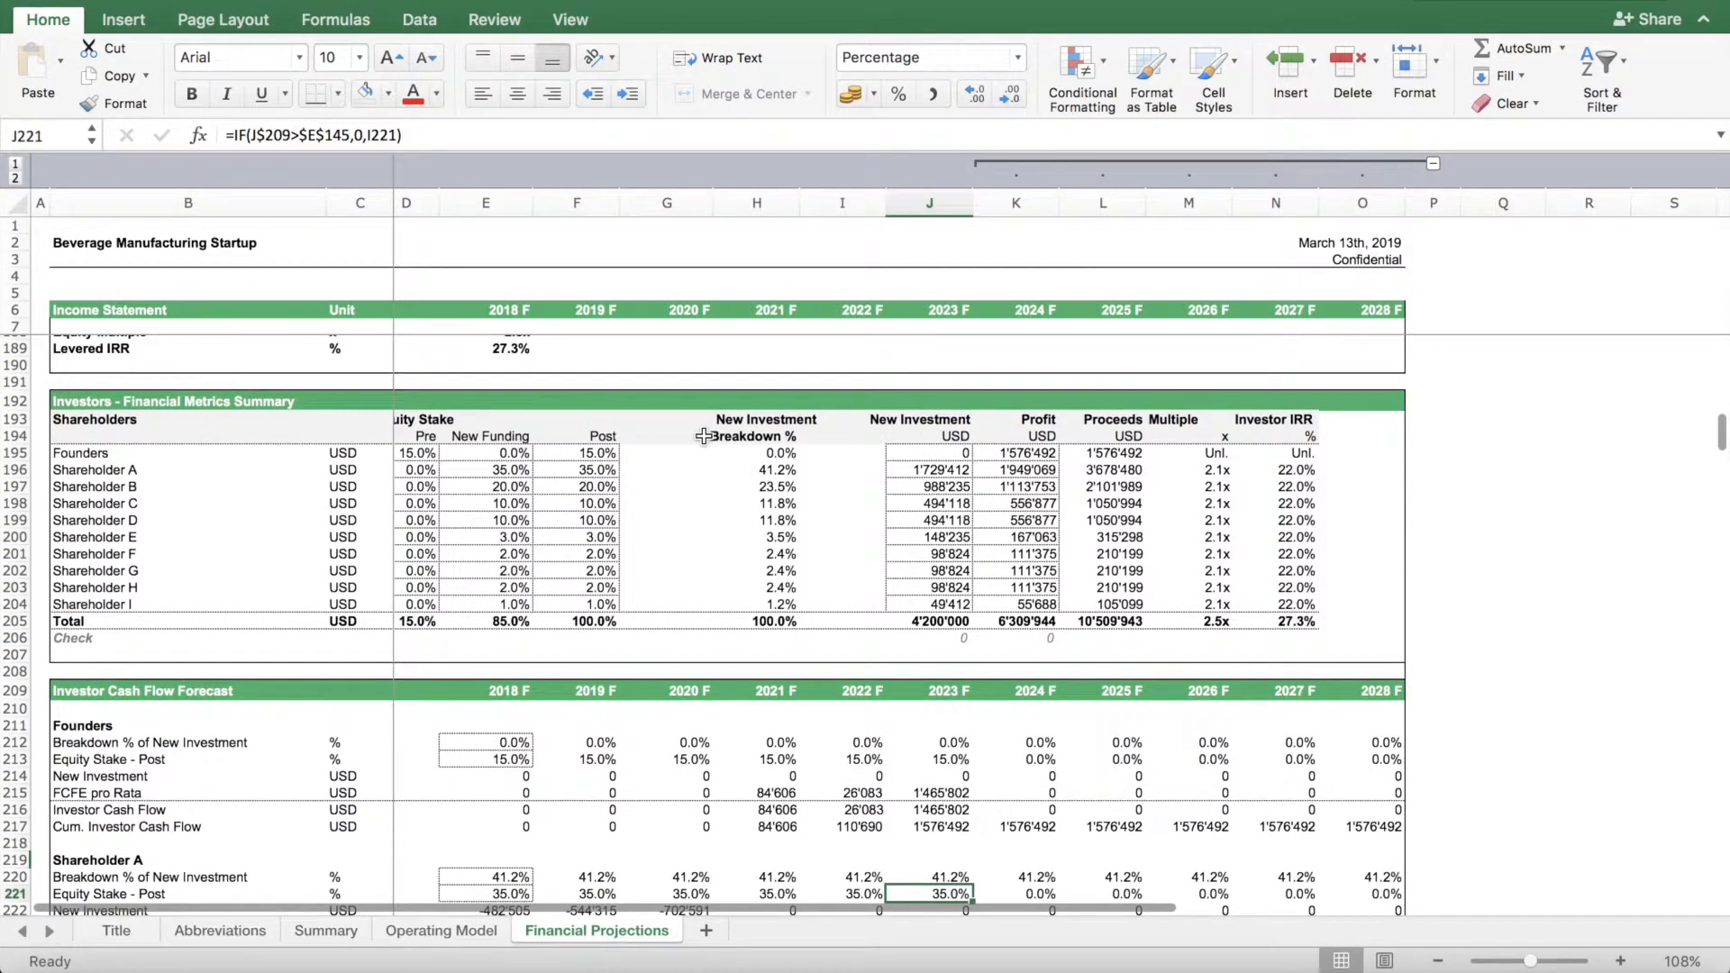
click(944, 450)
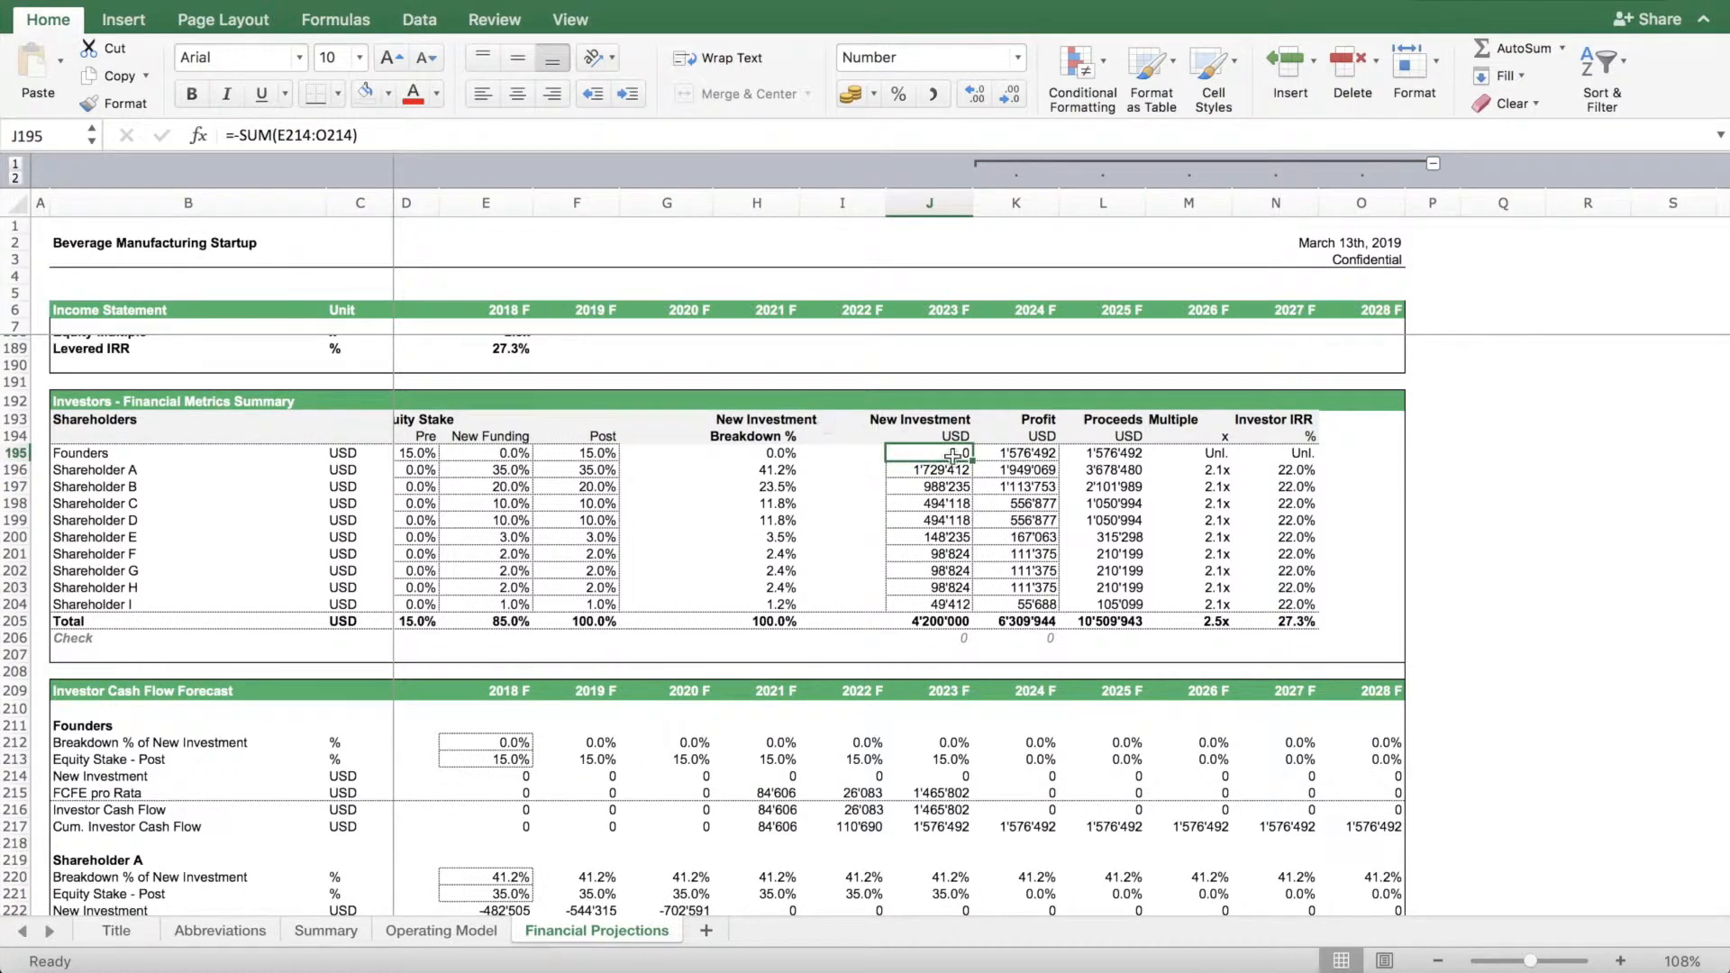
drag(946, 470, 943, 620)
drag(1036, 454, 1038, 605)
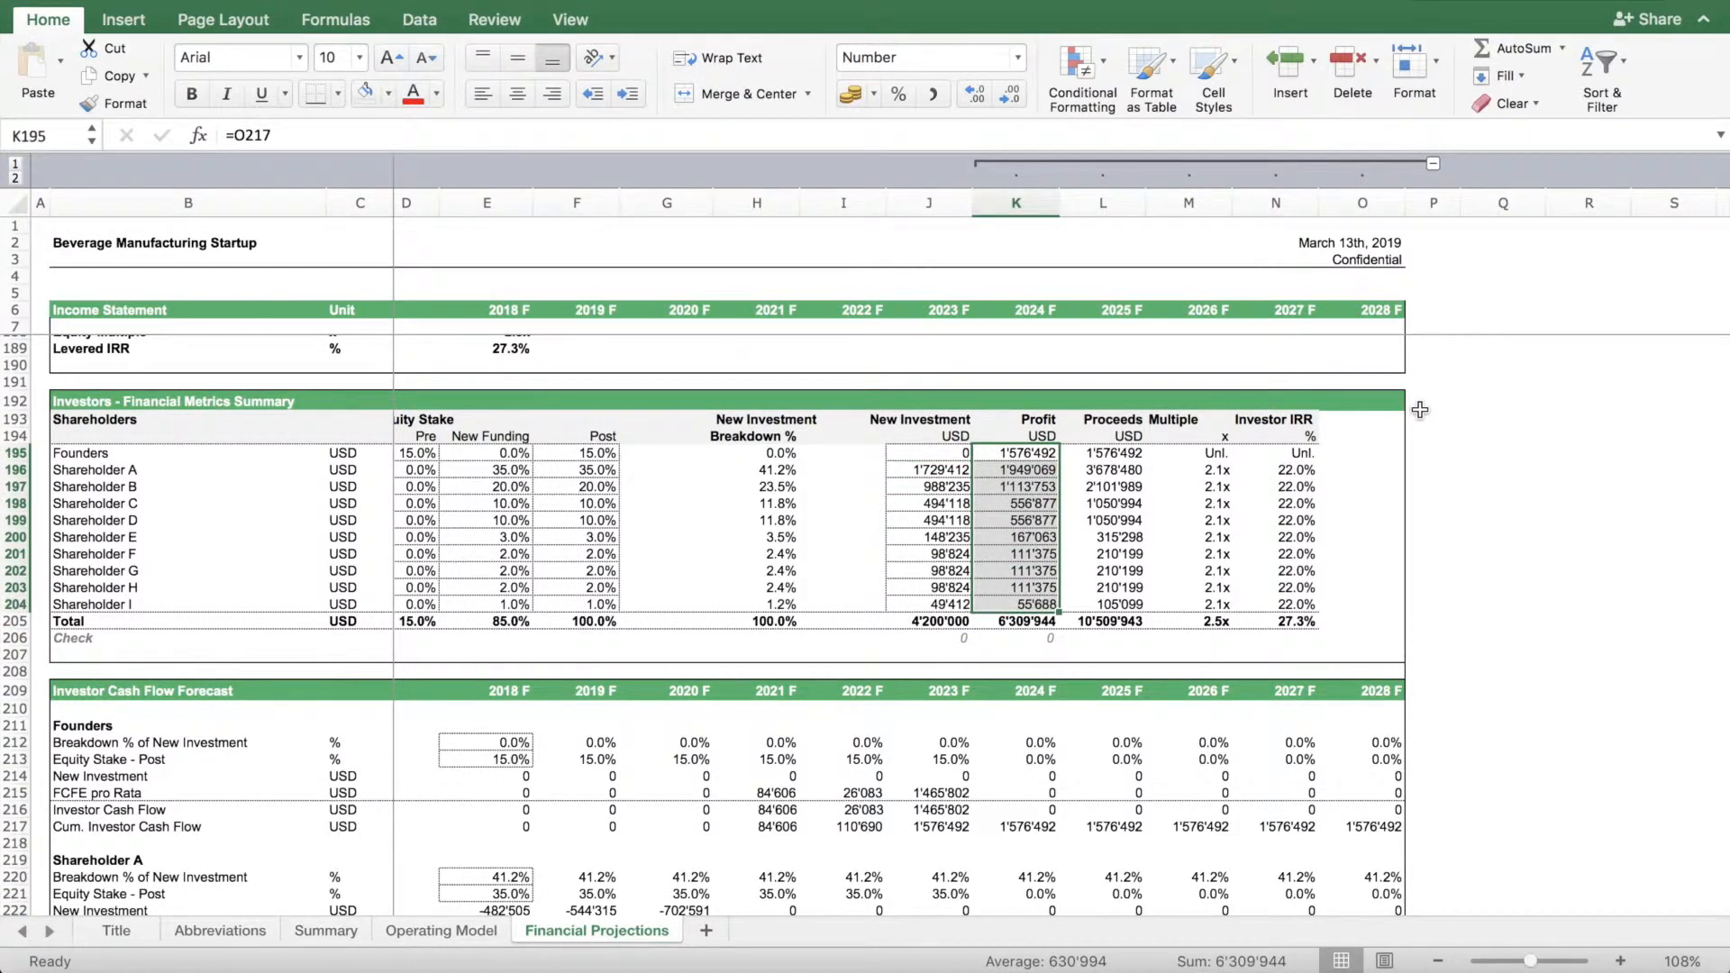
click(1217, 469)
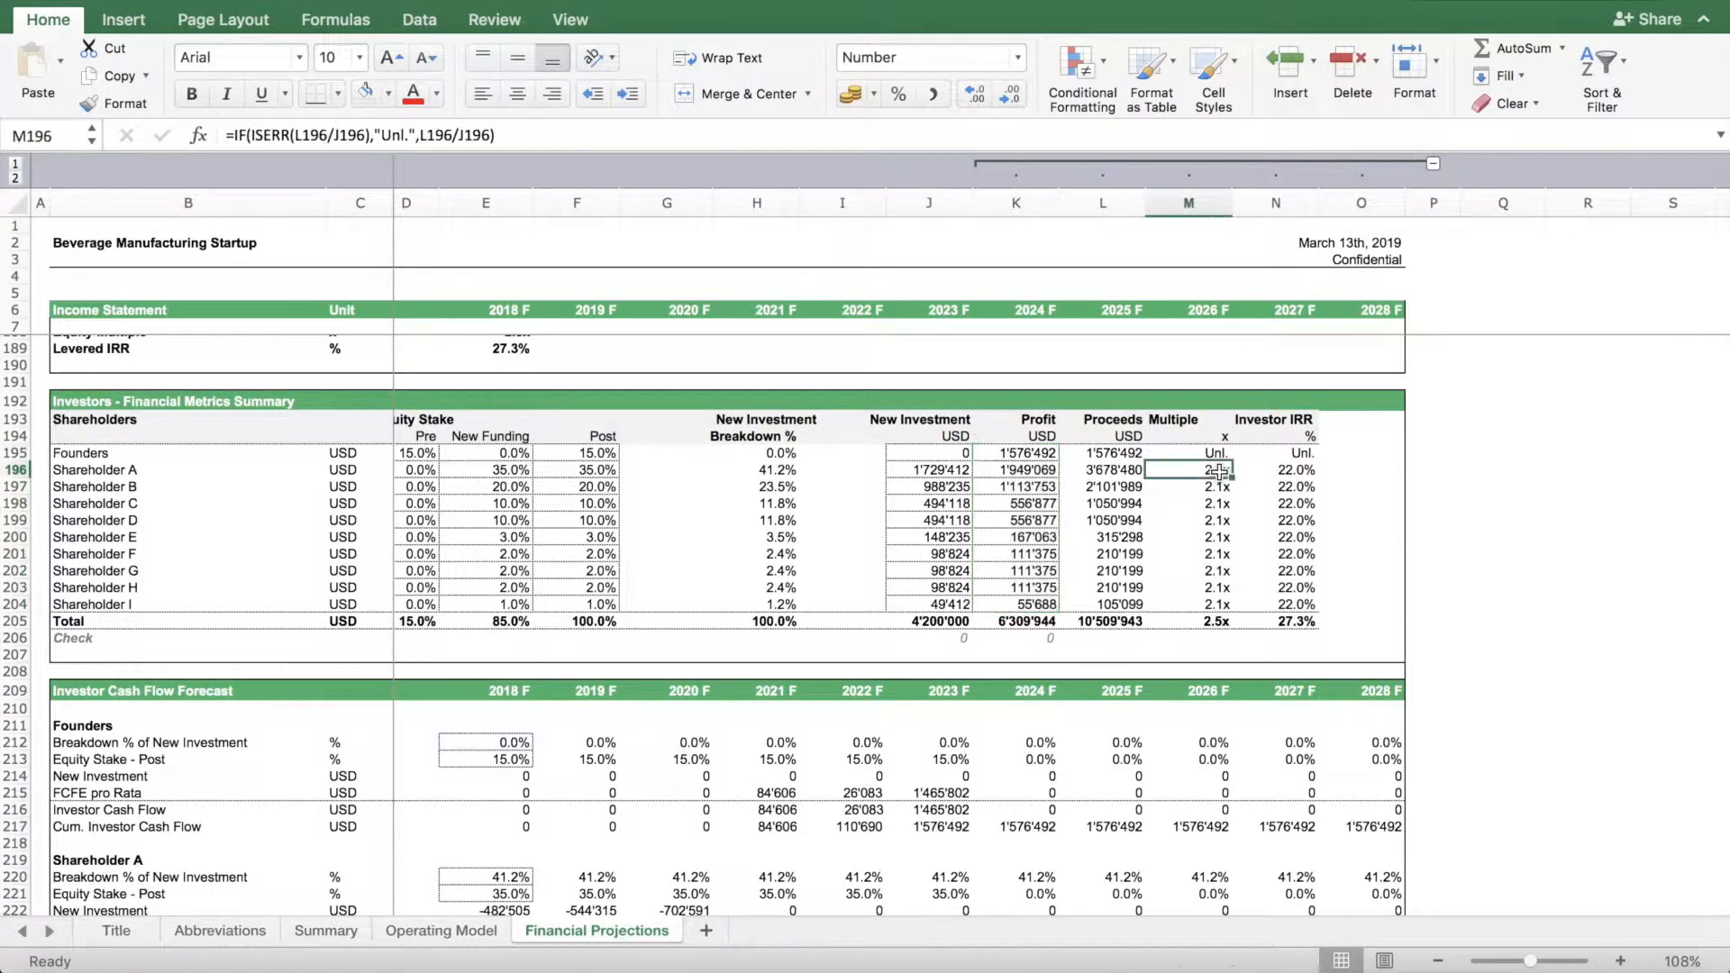
Inspect Shareholder A's Investor IRR formula and trace its range to the Investor Cash Flow row in the forecast
click(1302, 470)
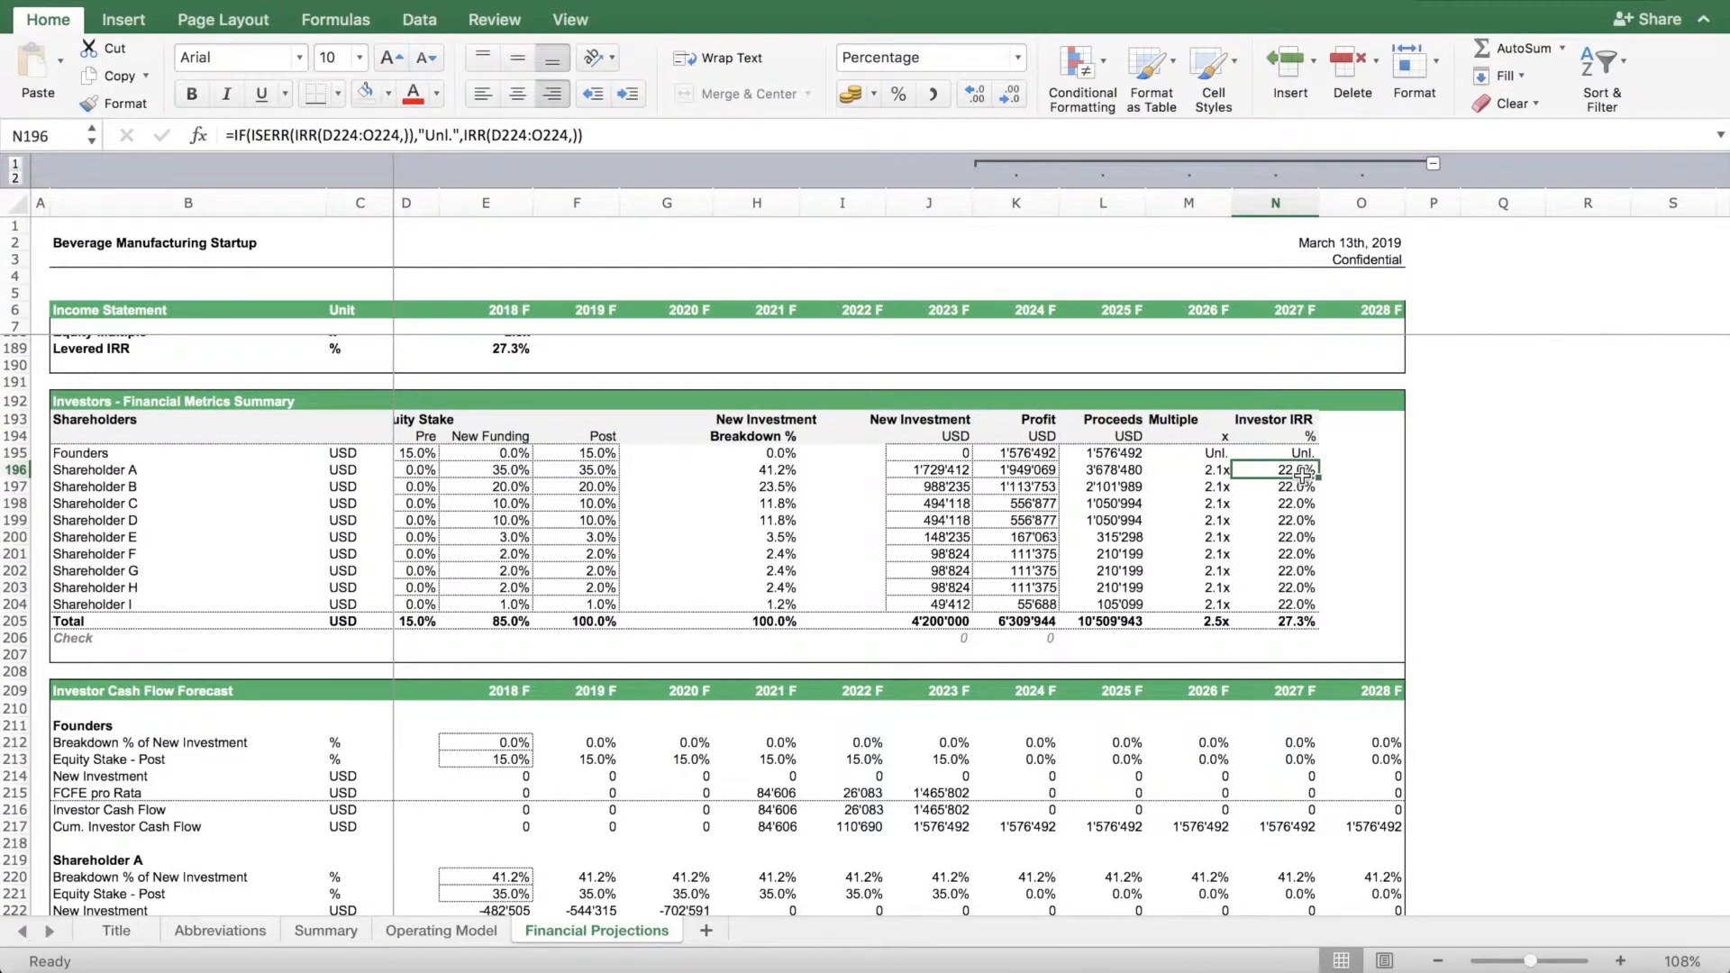
scroll(845, 521, down, 3)
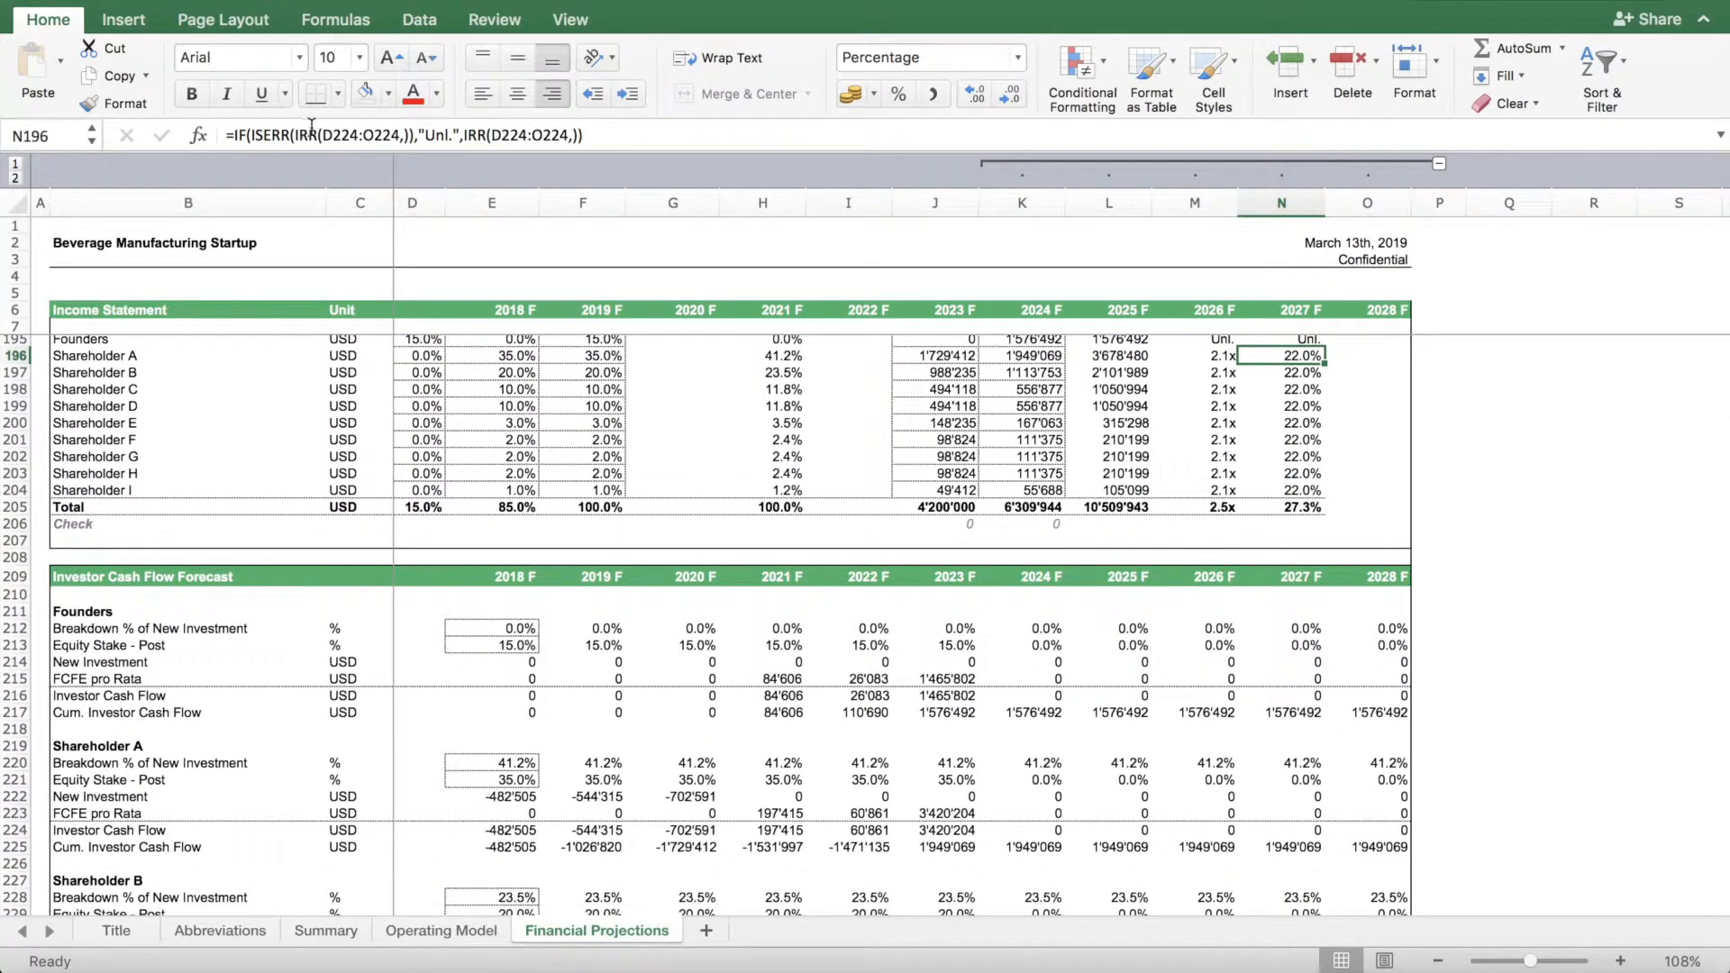
click(310, 135)
scroll(709, 554, down, 5)
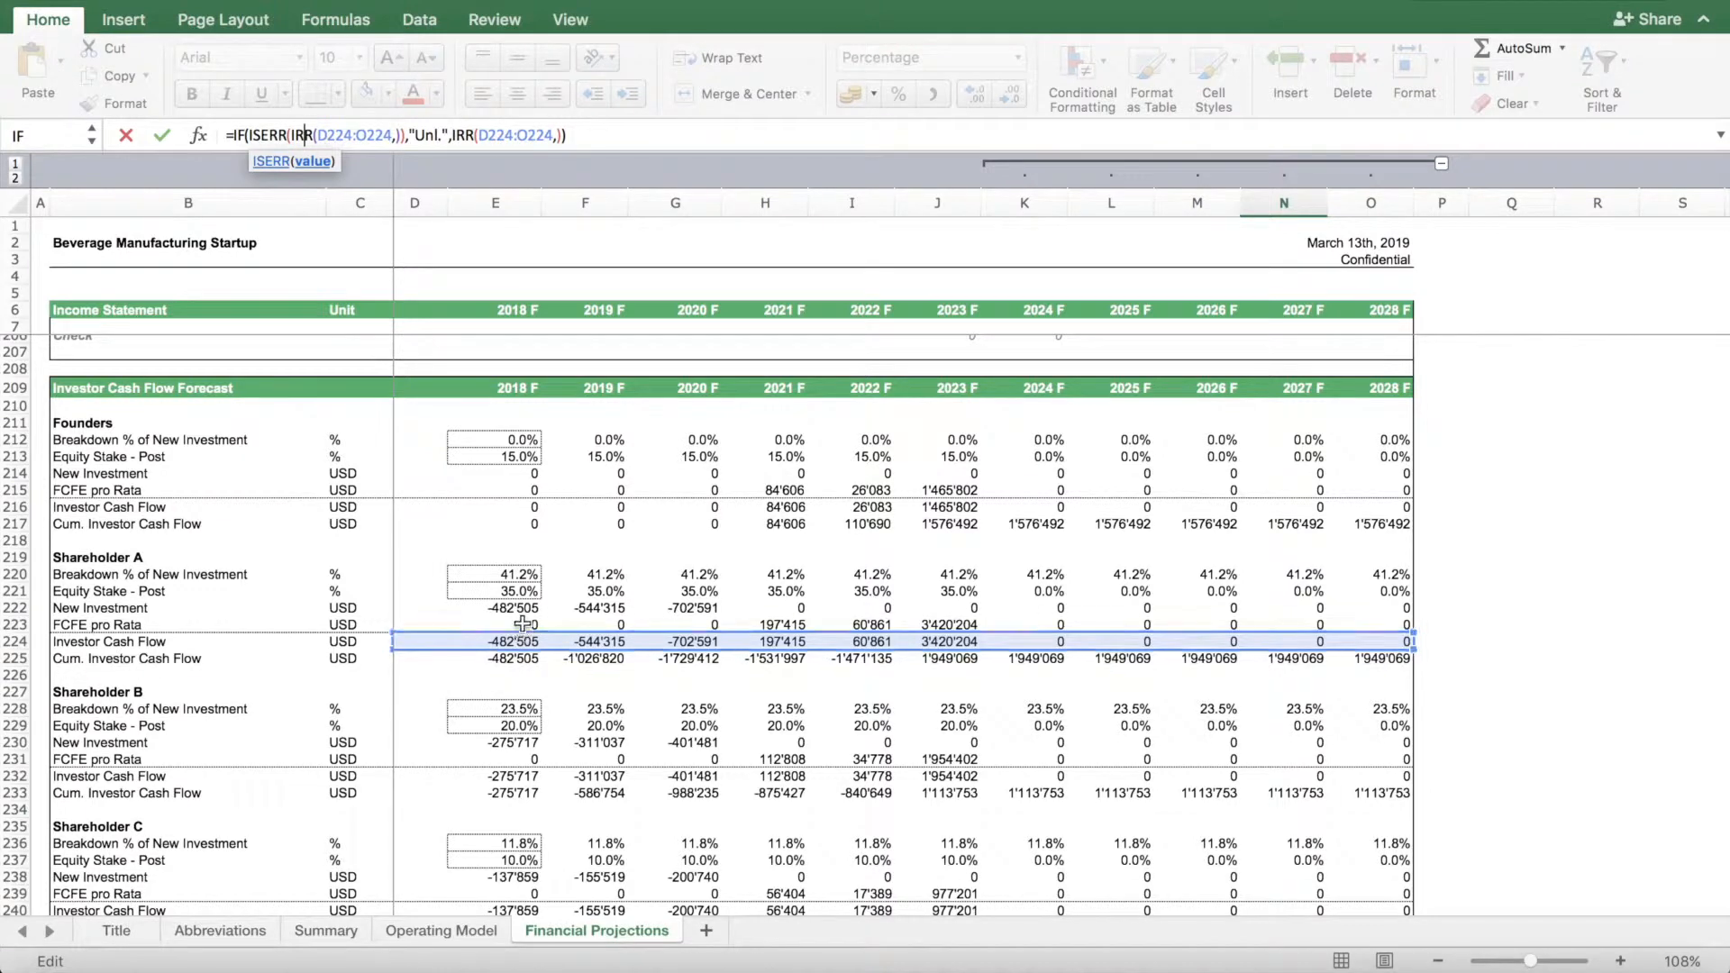
key(Escape)
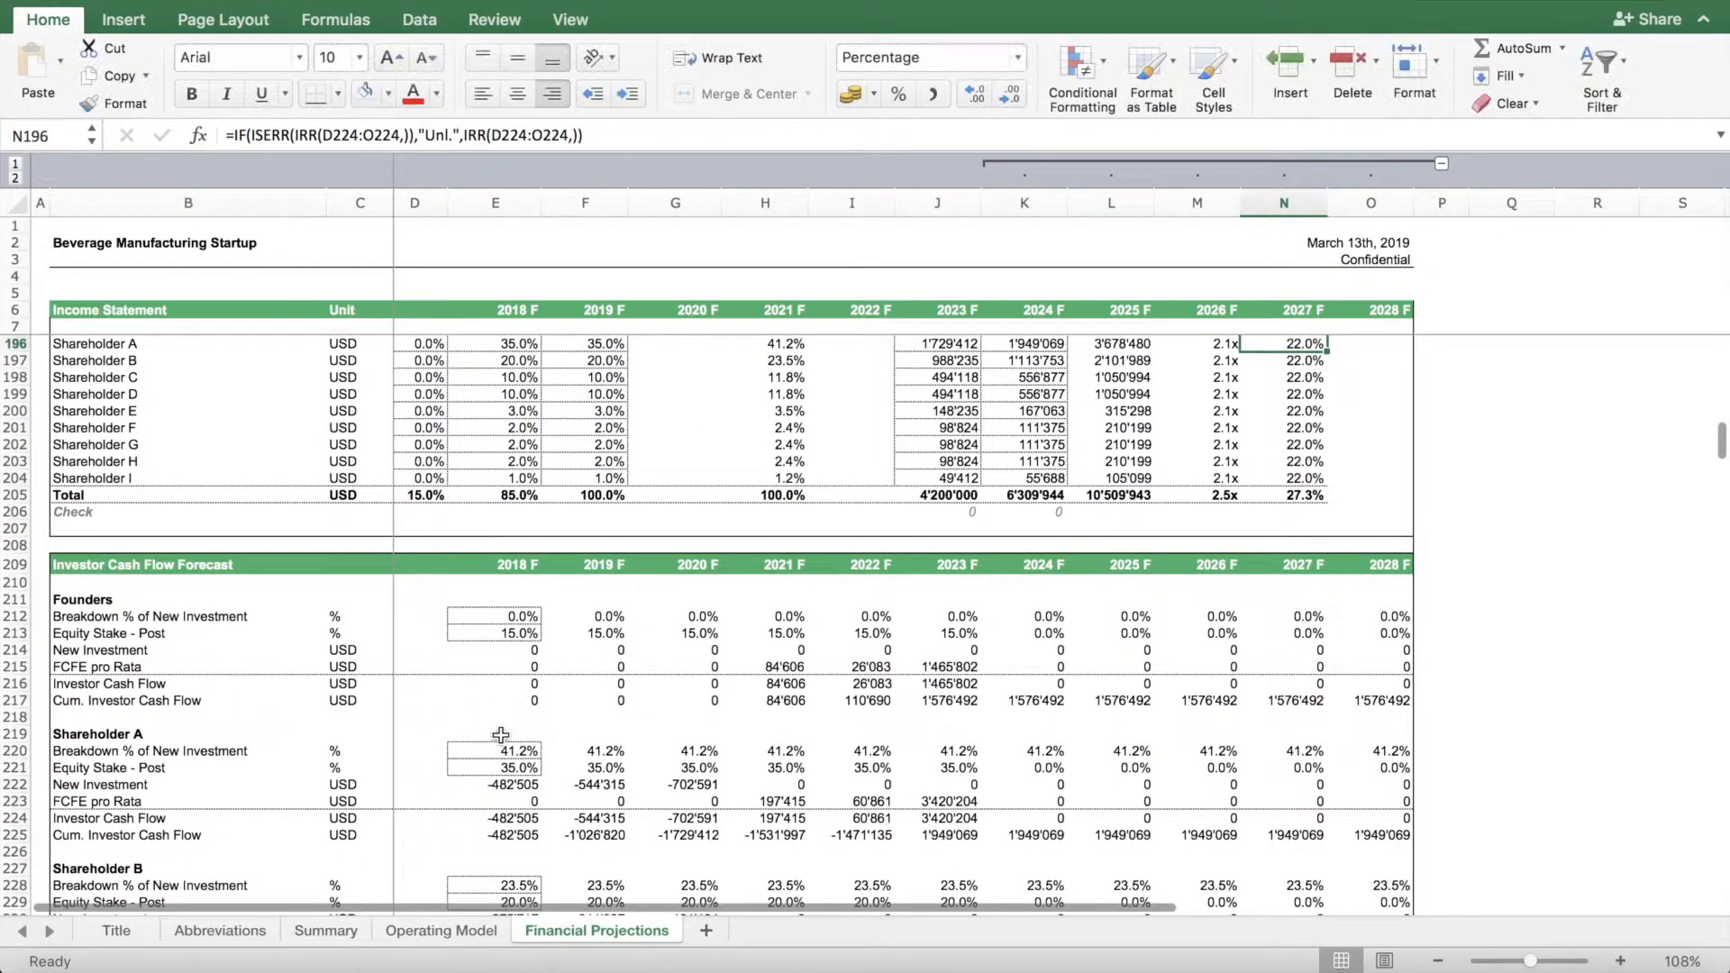
Check the 2018 FCFE pro Rata and Breakdown % of New Investment formulas in Shareholder A's forecast block
click(507, 795)
scroll(506, 795, up, 5)
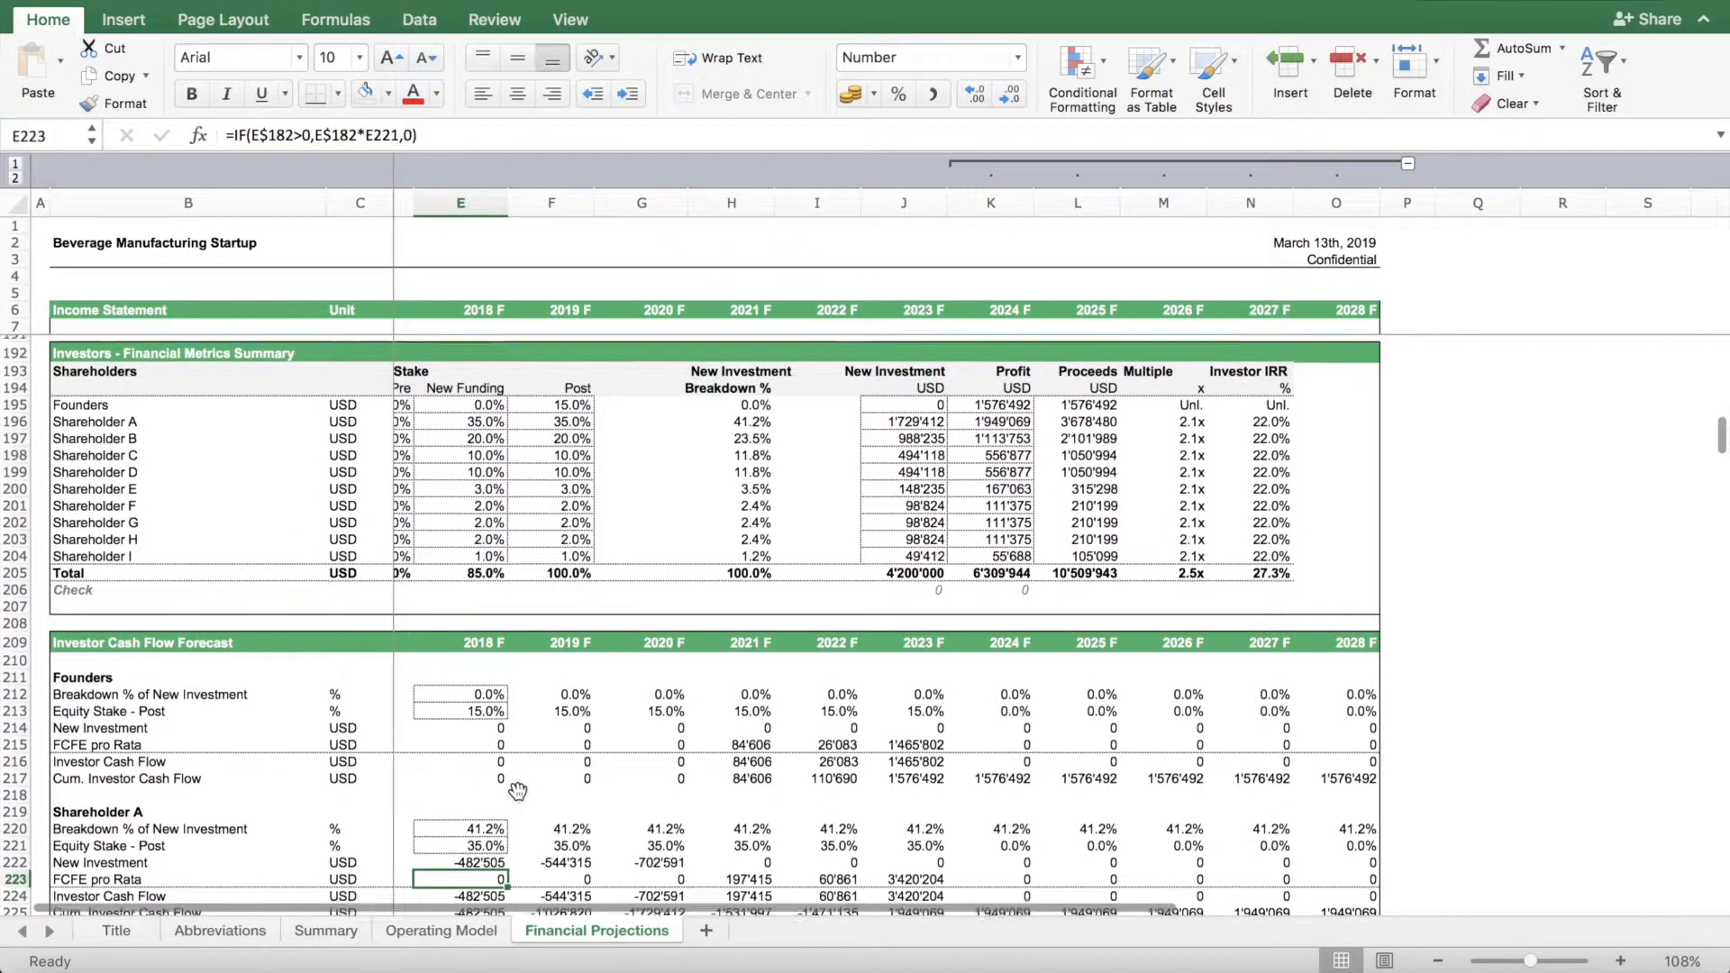
click(498, 830)
scroll(655, 808, left, 1)
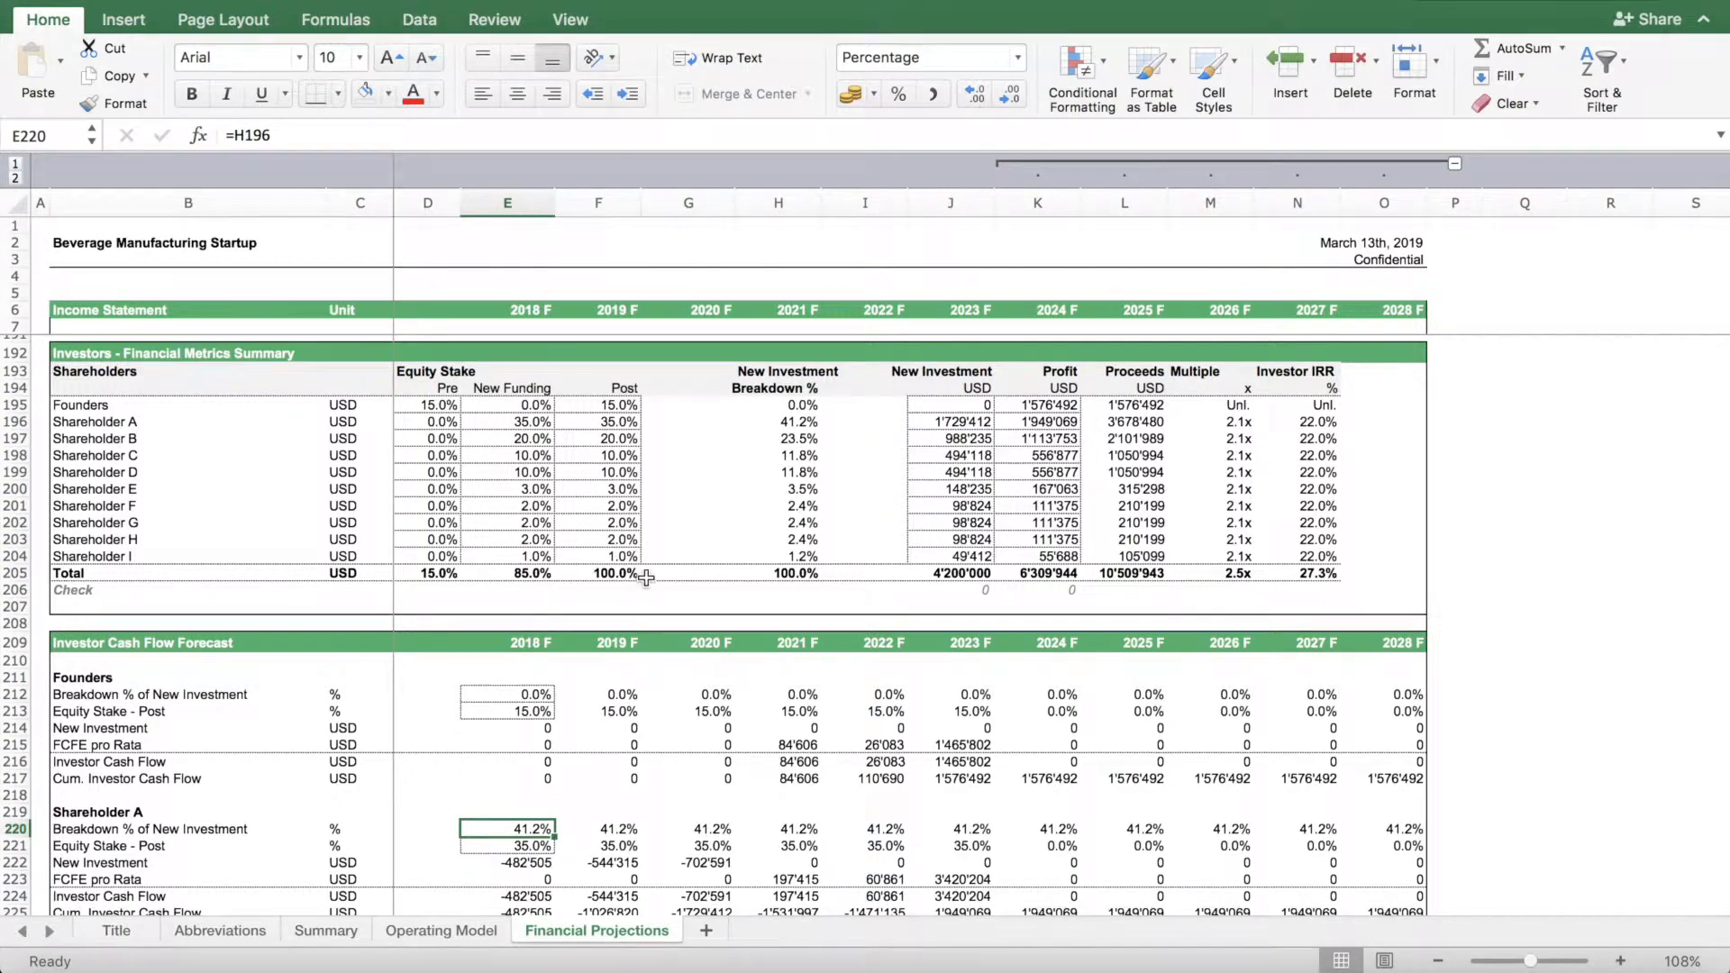
Trace Shareholder A's New Investment Breakdown % formula in the metrics summary to its New Funding stake and the column total
scroll(491, 829, up, 1)
click(792, 443)
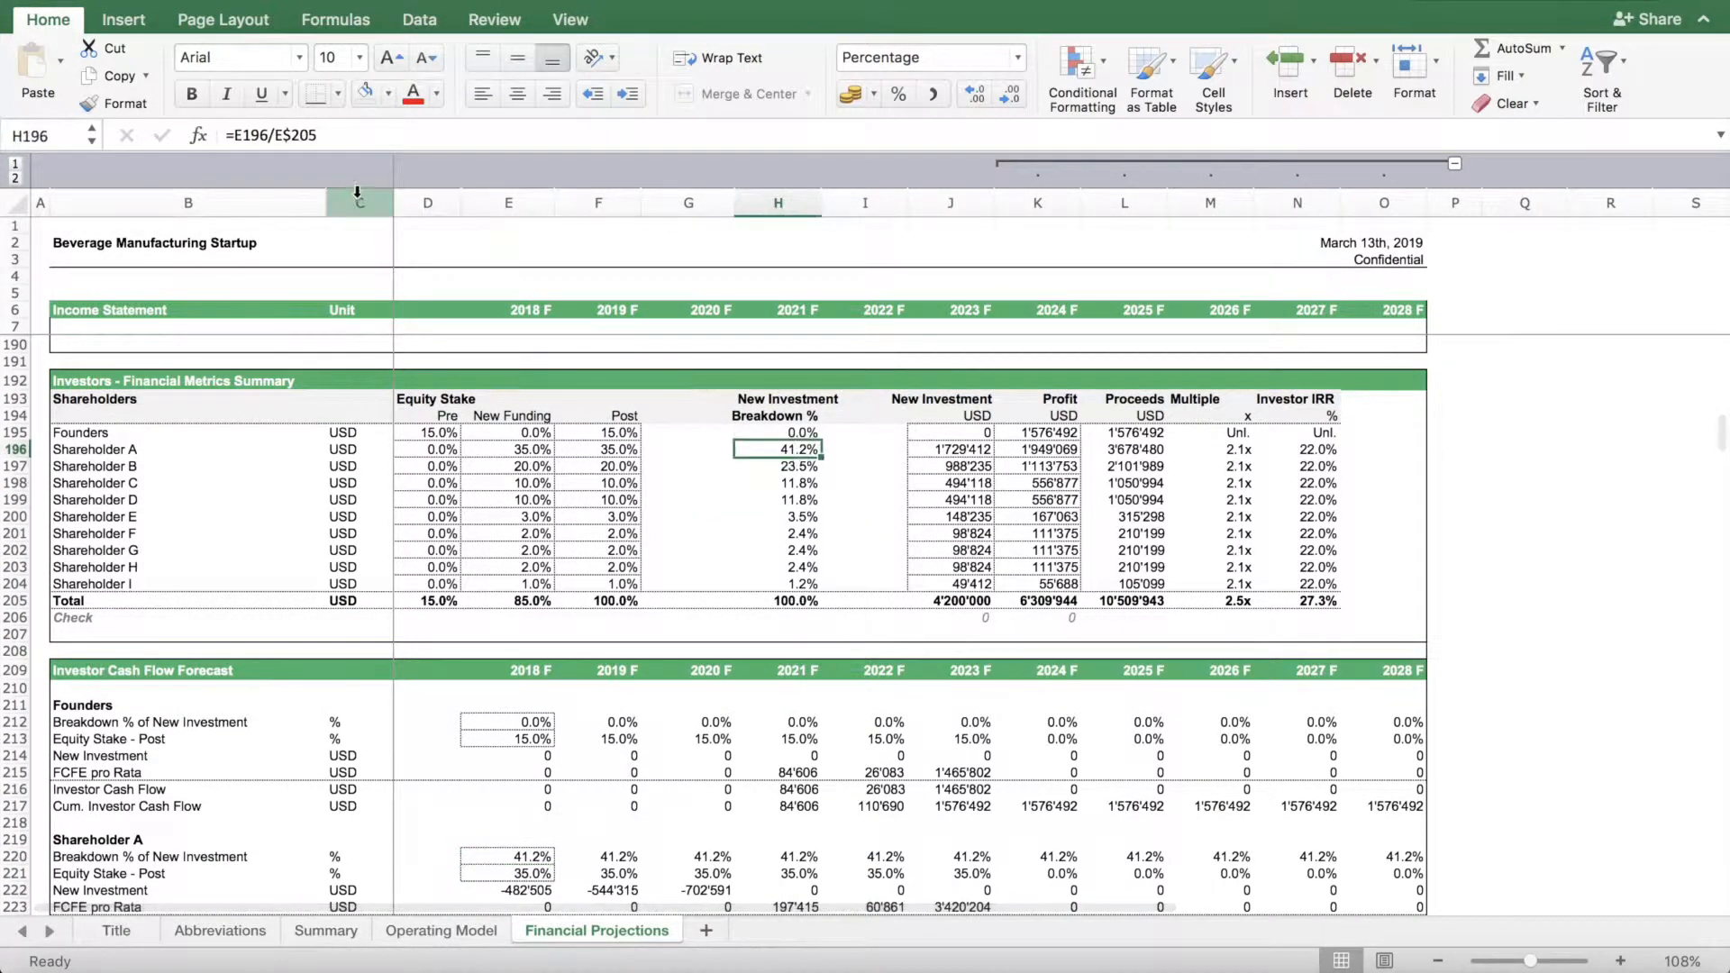
double_click(793, 448)
scroll(577, 512, up, 1)
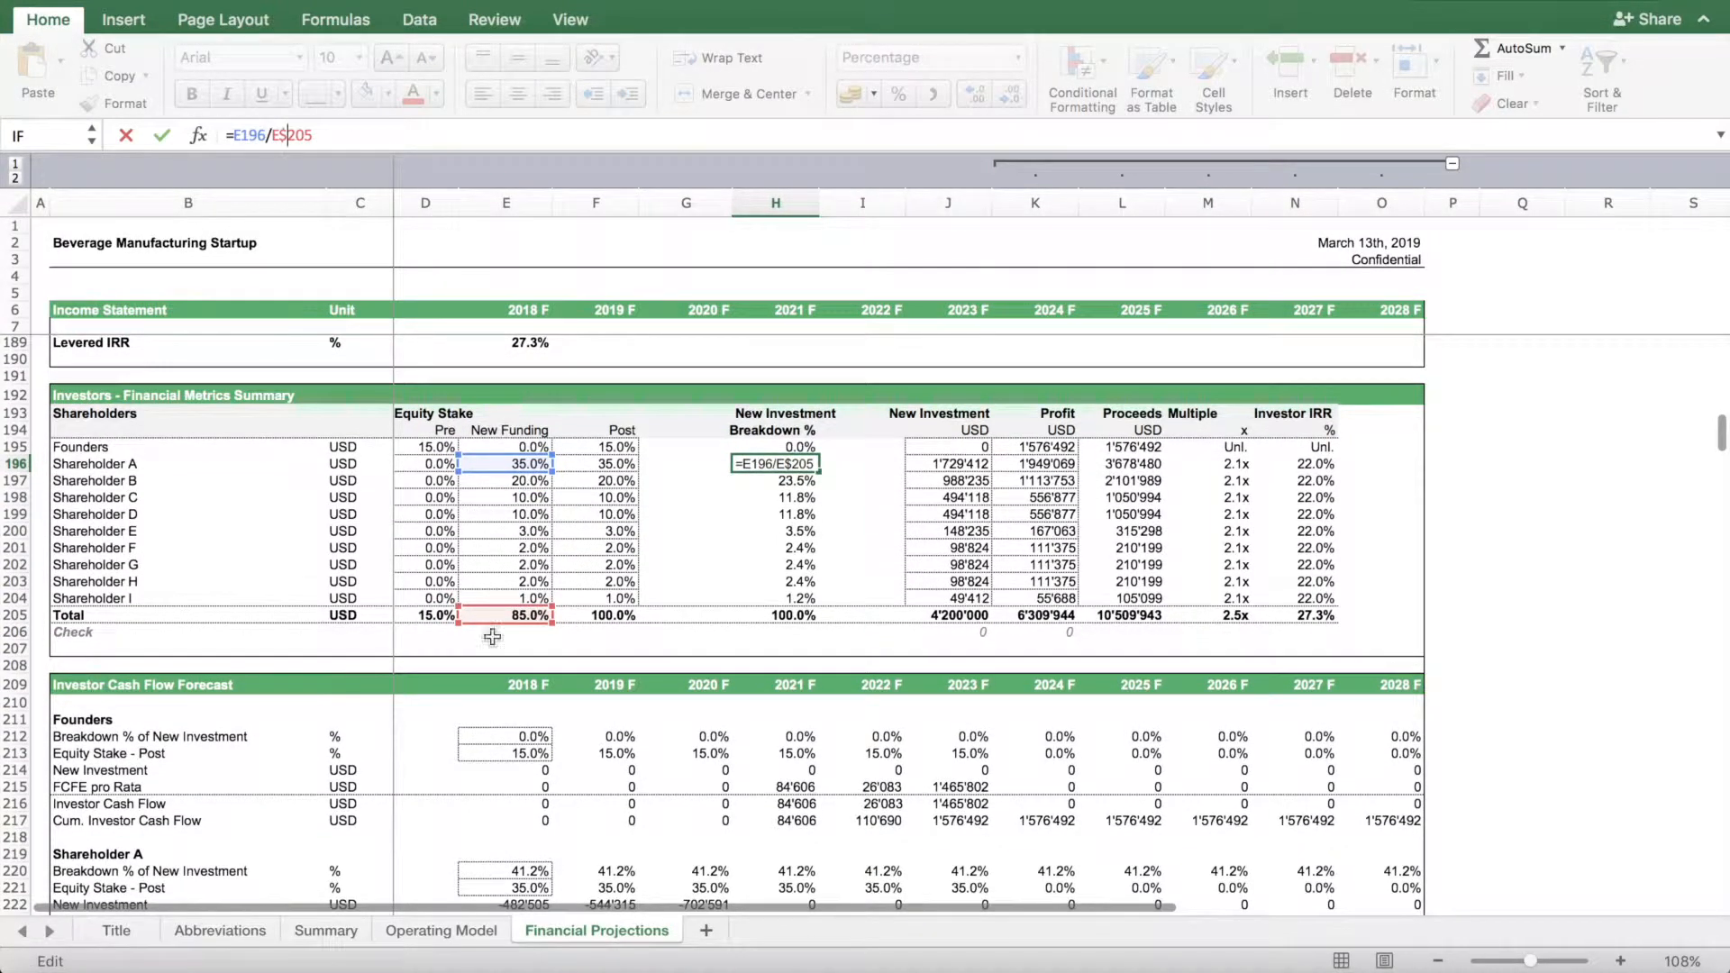
scroll(531, 538, up, 1)
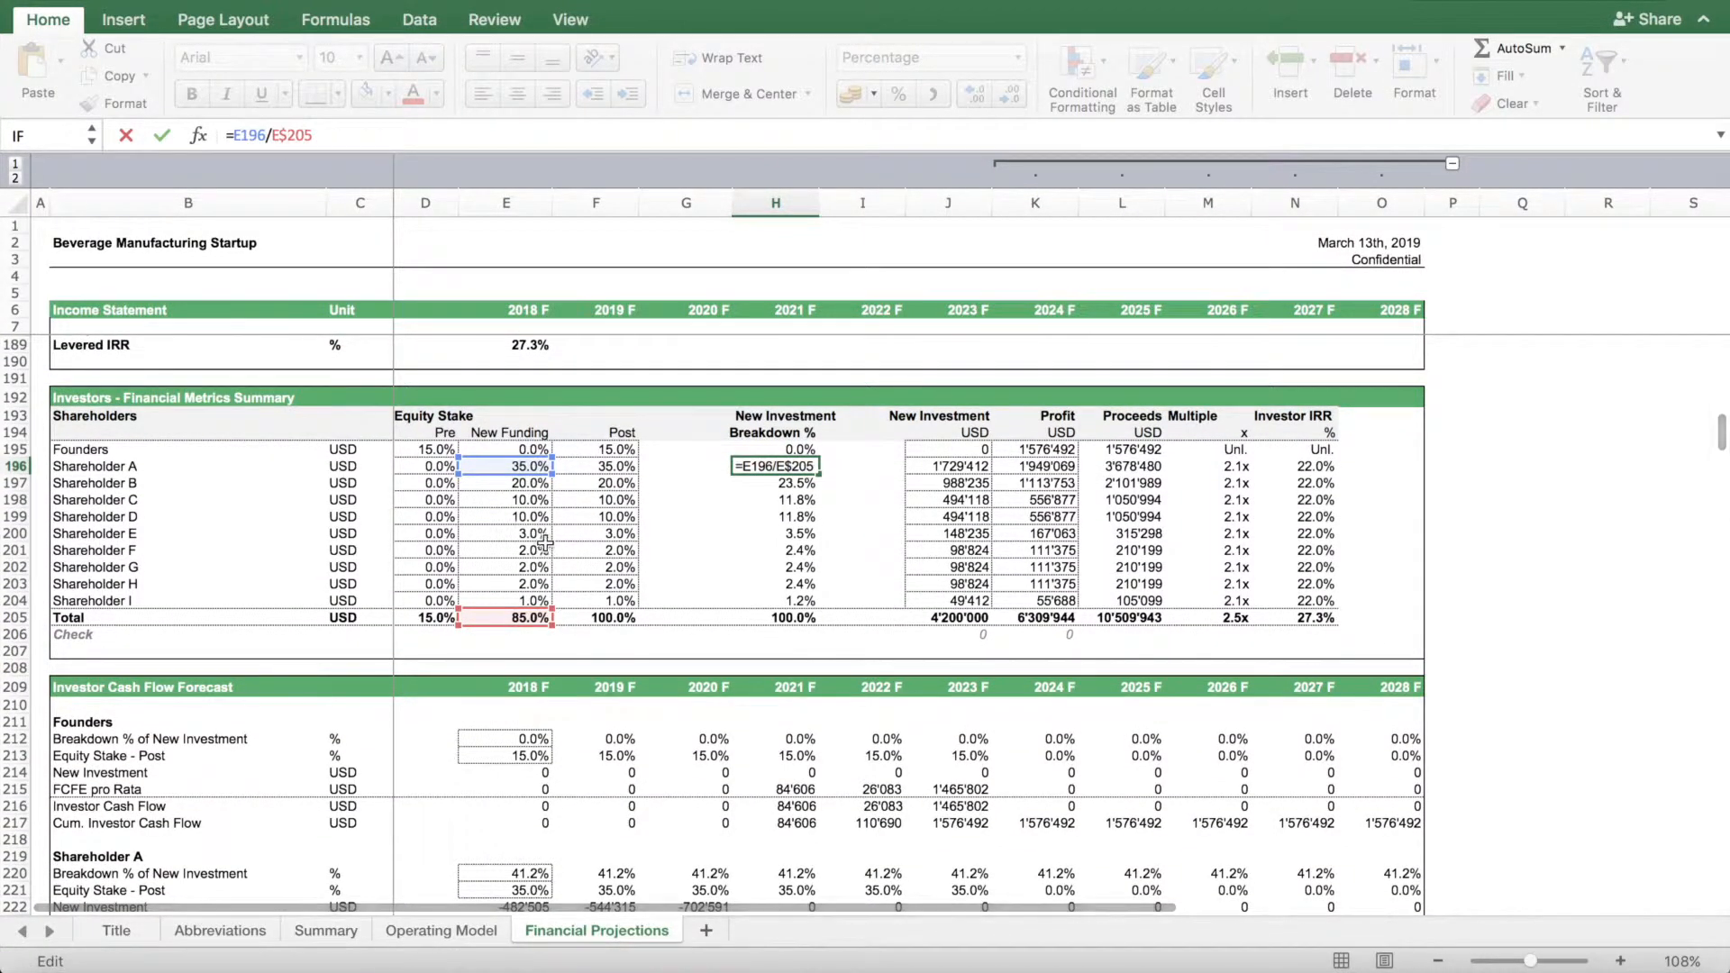
scroll(540, 552, up, 3)
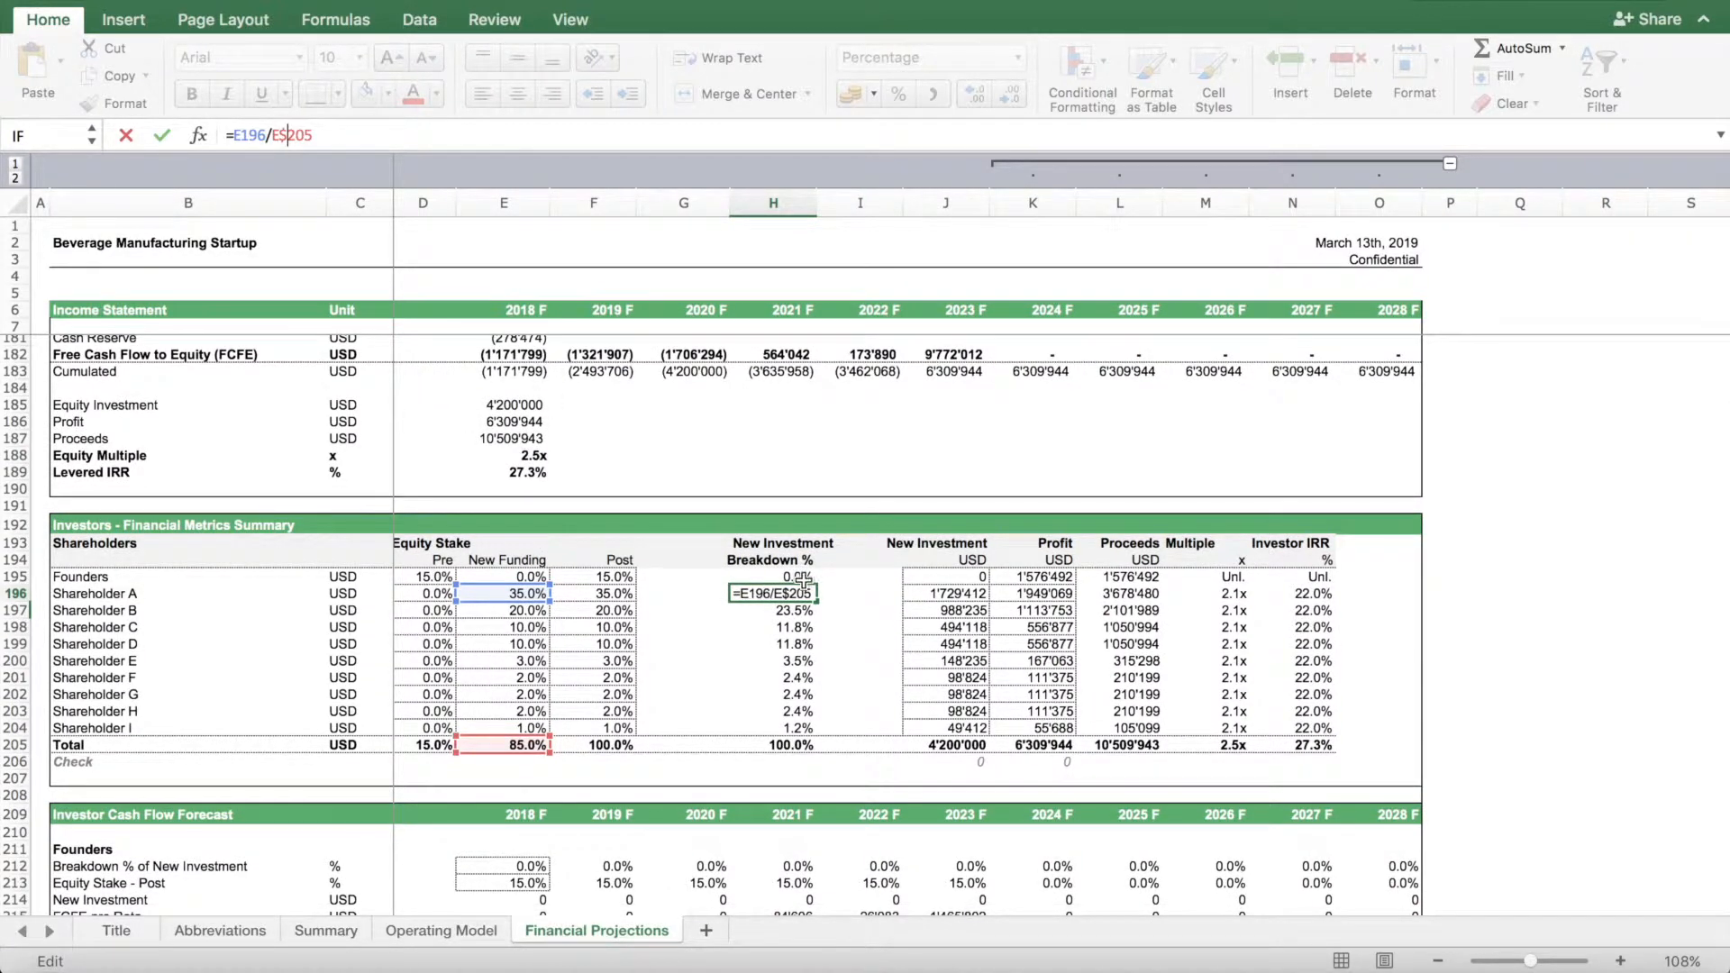
scroll(802, 581, down, 3)
key(Return)
Inspect Shareholder A's 2018 New Investment formula and trace its reference to the Free Cash Flow to Equity row
scroll(718, 789, down, 3)
scroll(719, 790, down, 1)
click(501, 755)
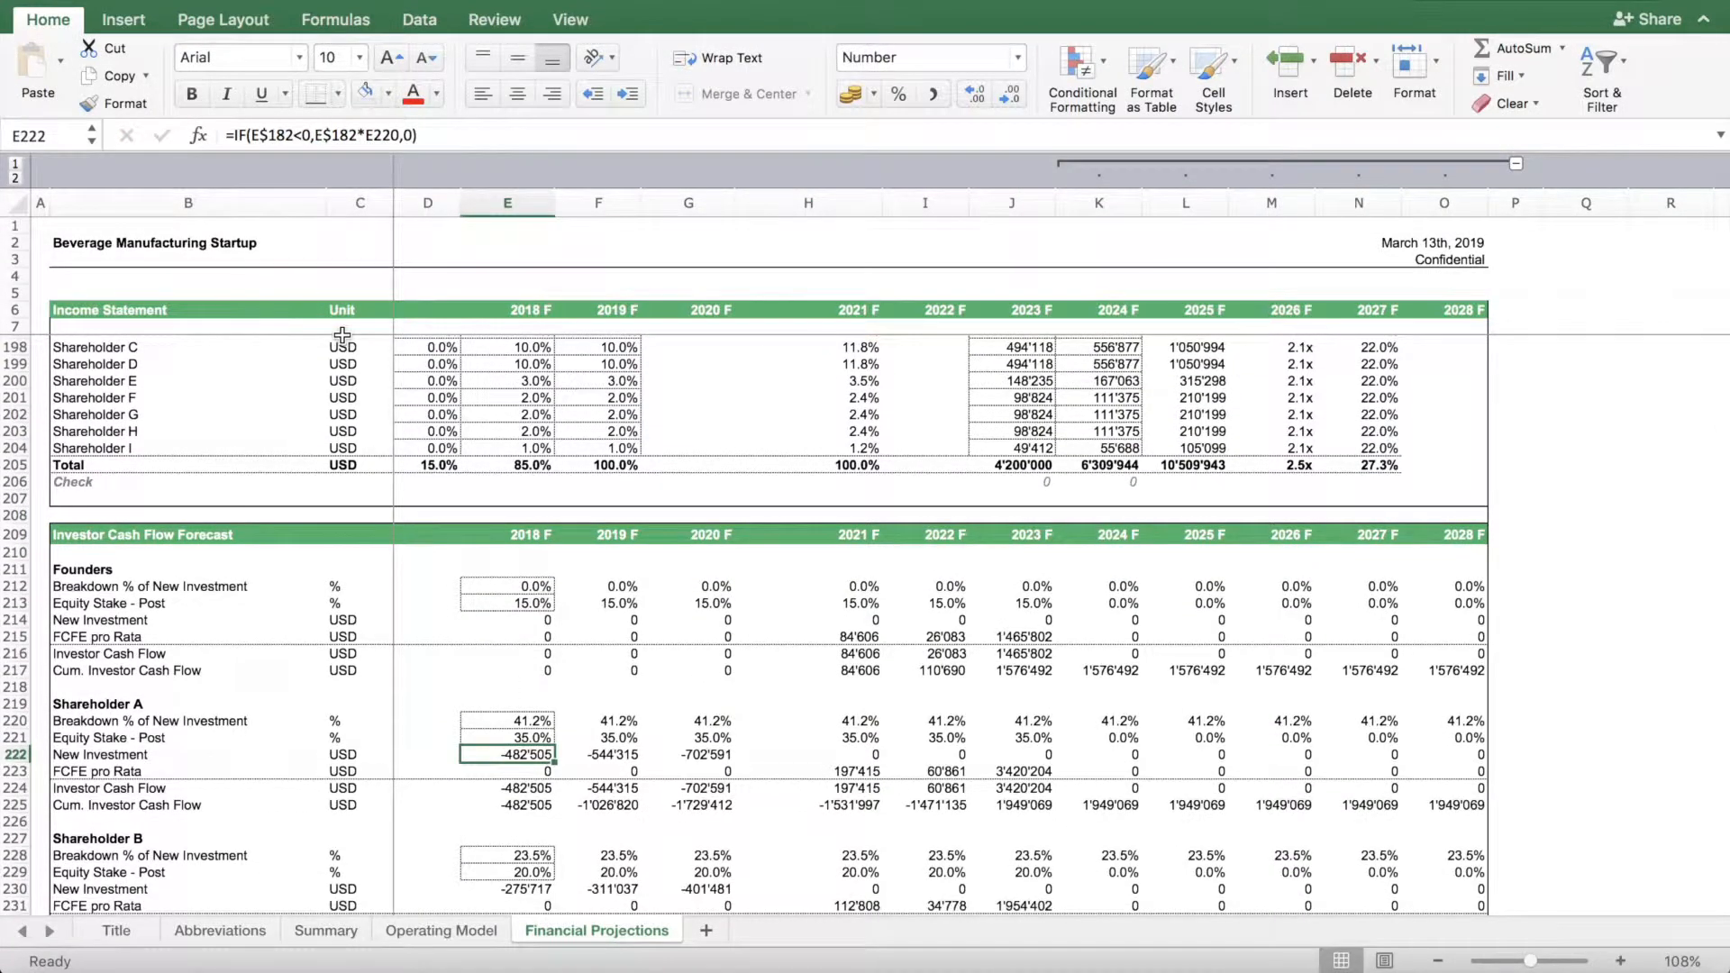
click(293, 136)
scroll(521, 453, up, 8)
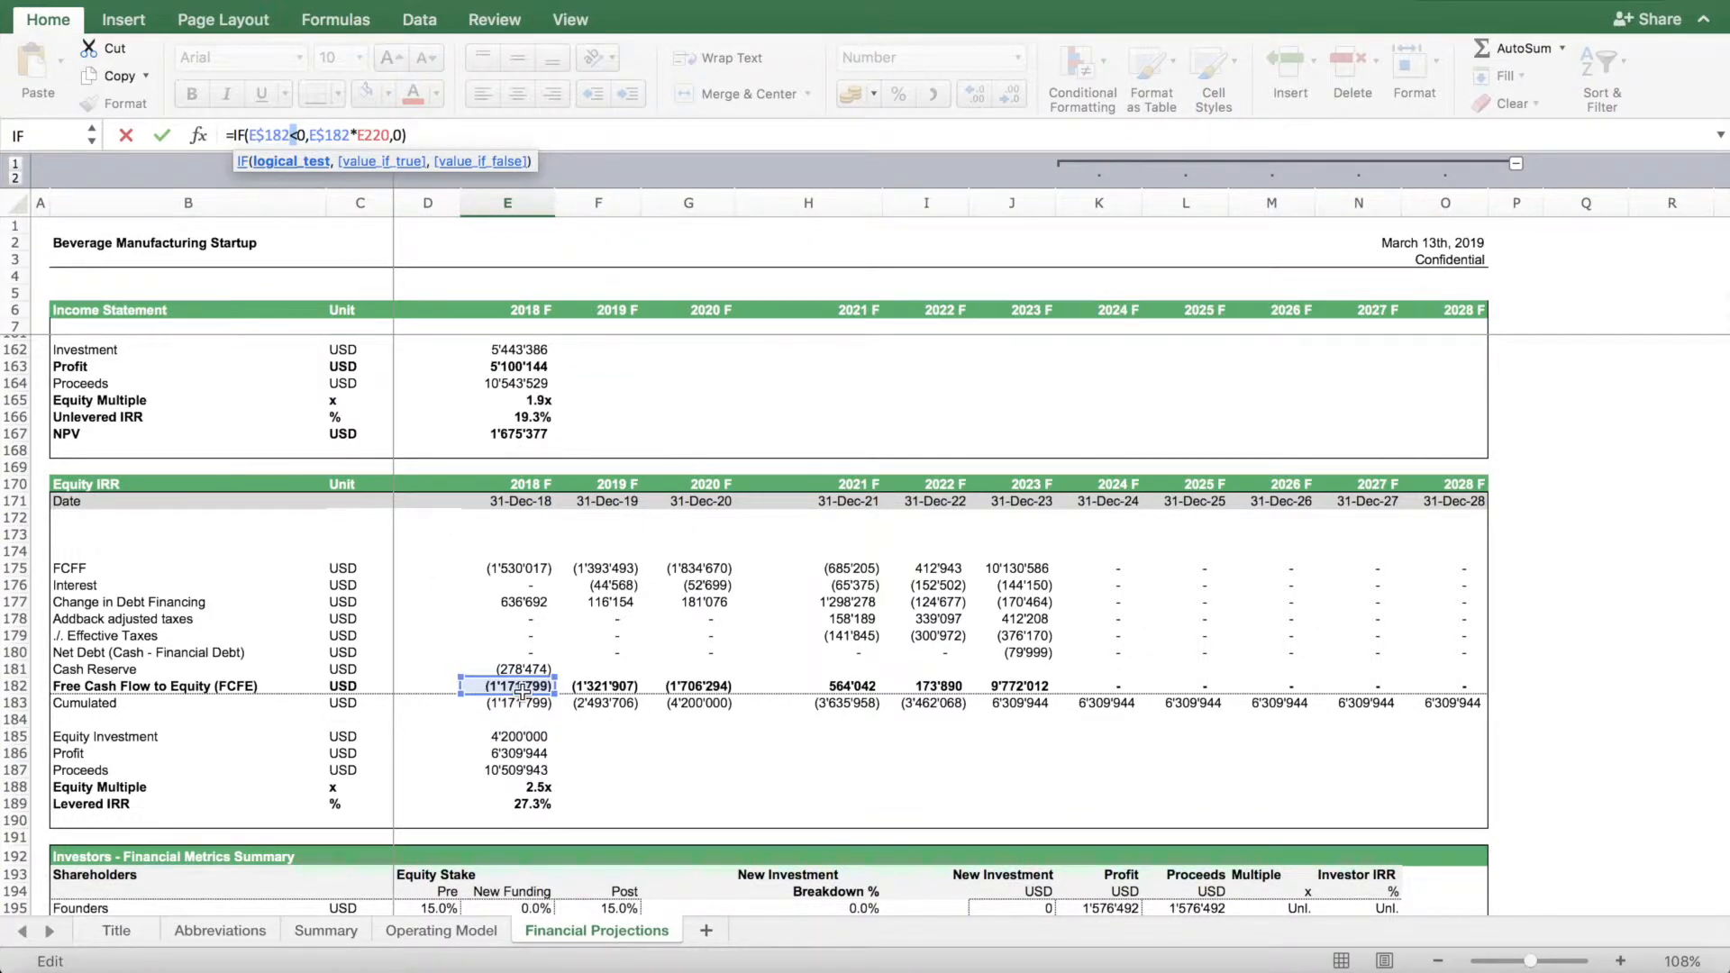
scroll(513, 688, right, 1)
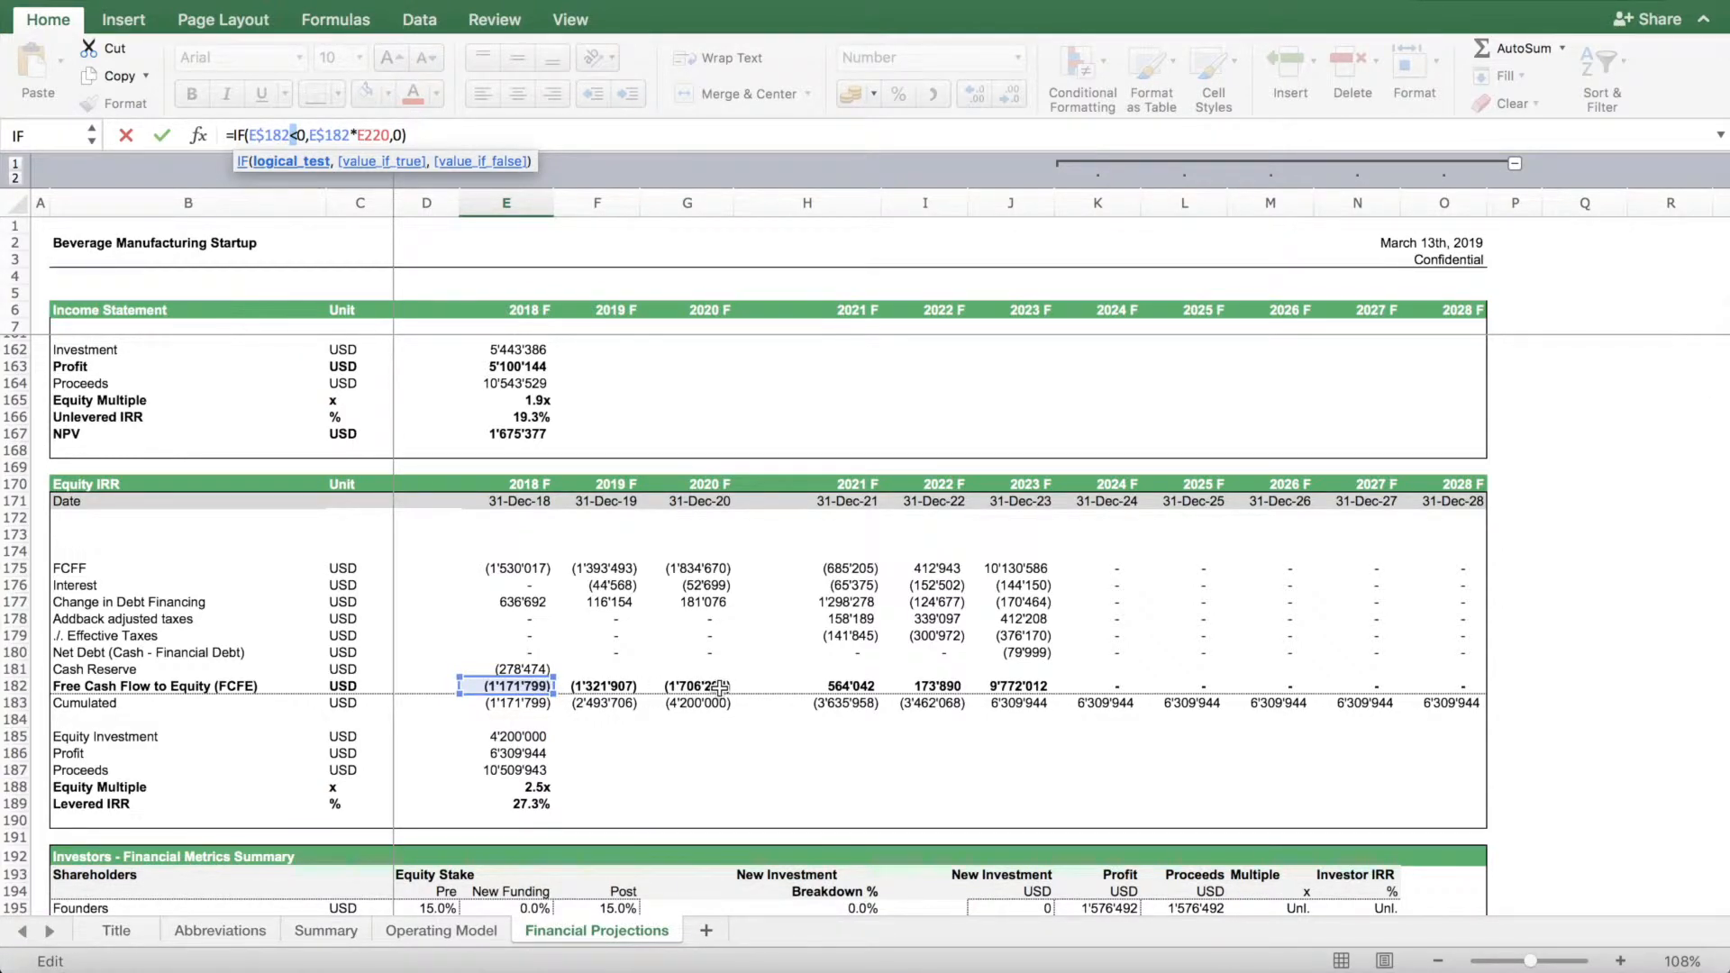
key(Return)
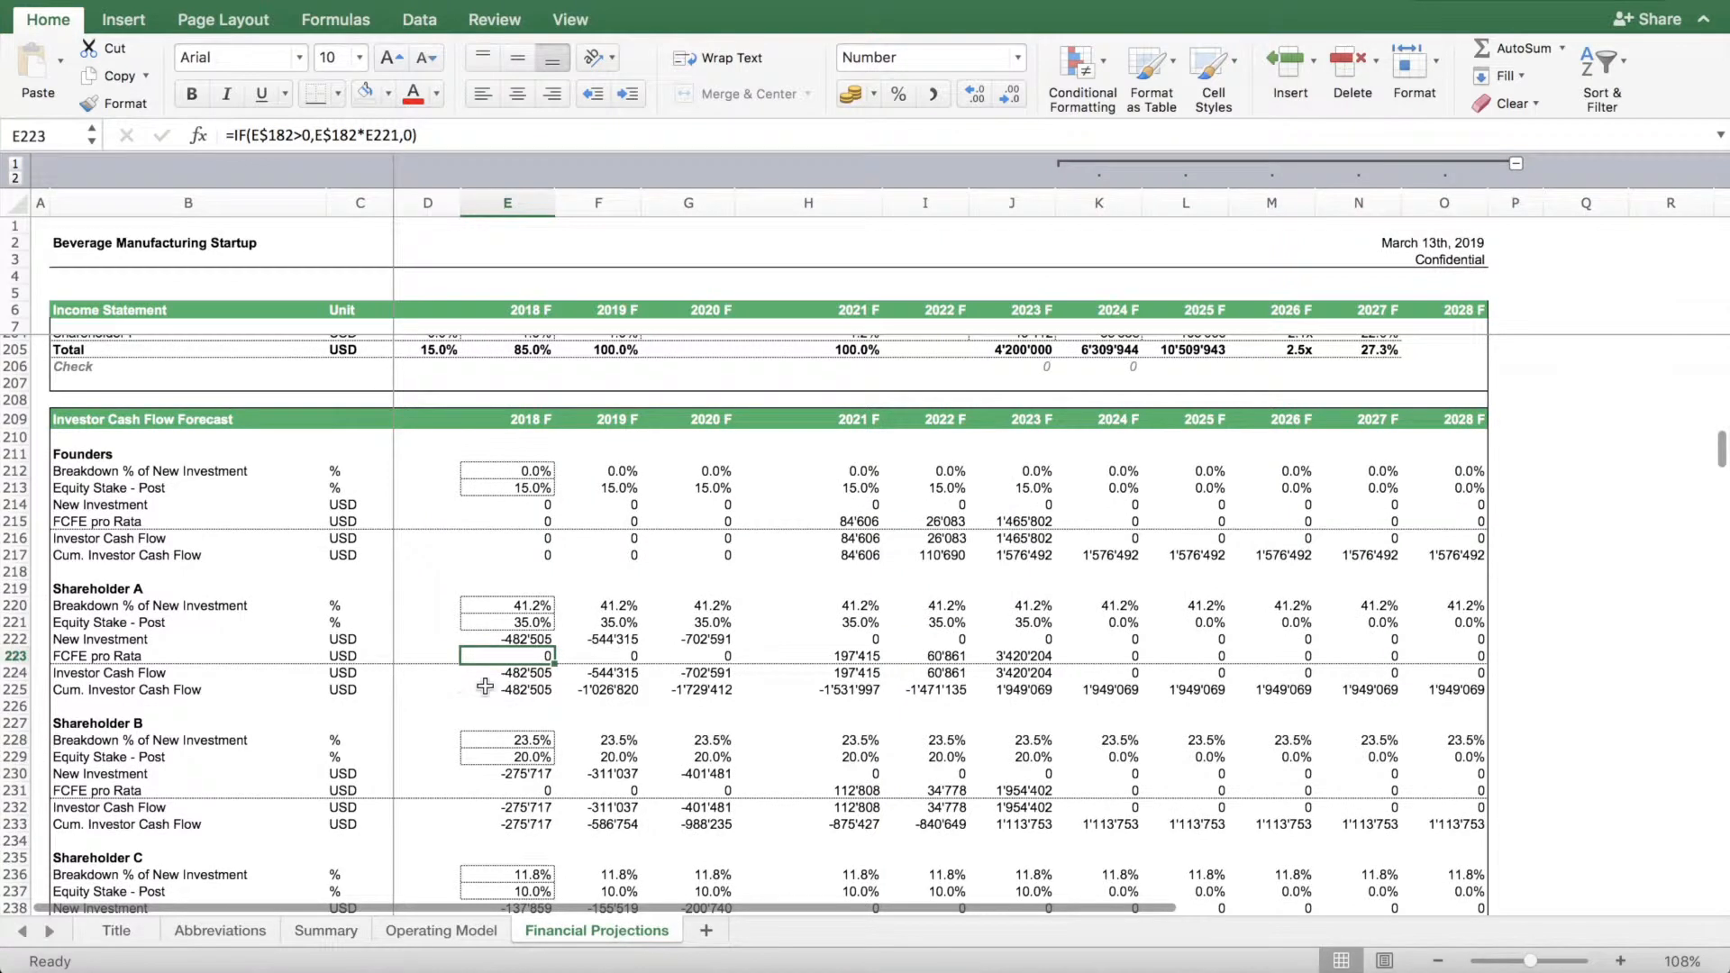
Inspect Shareholder A's 2021 FCFE pro Rata formula and trace it to the equity stake and Free Cash Flow to Equity
click(856, 656)
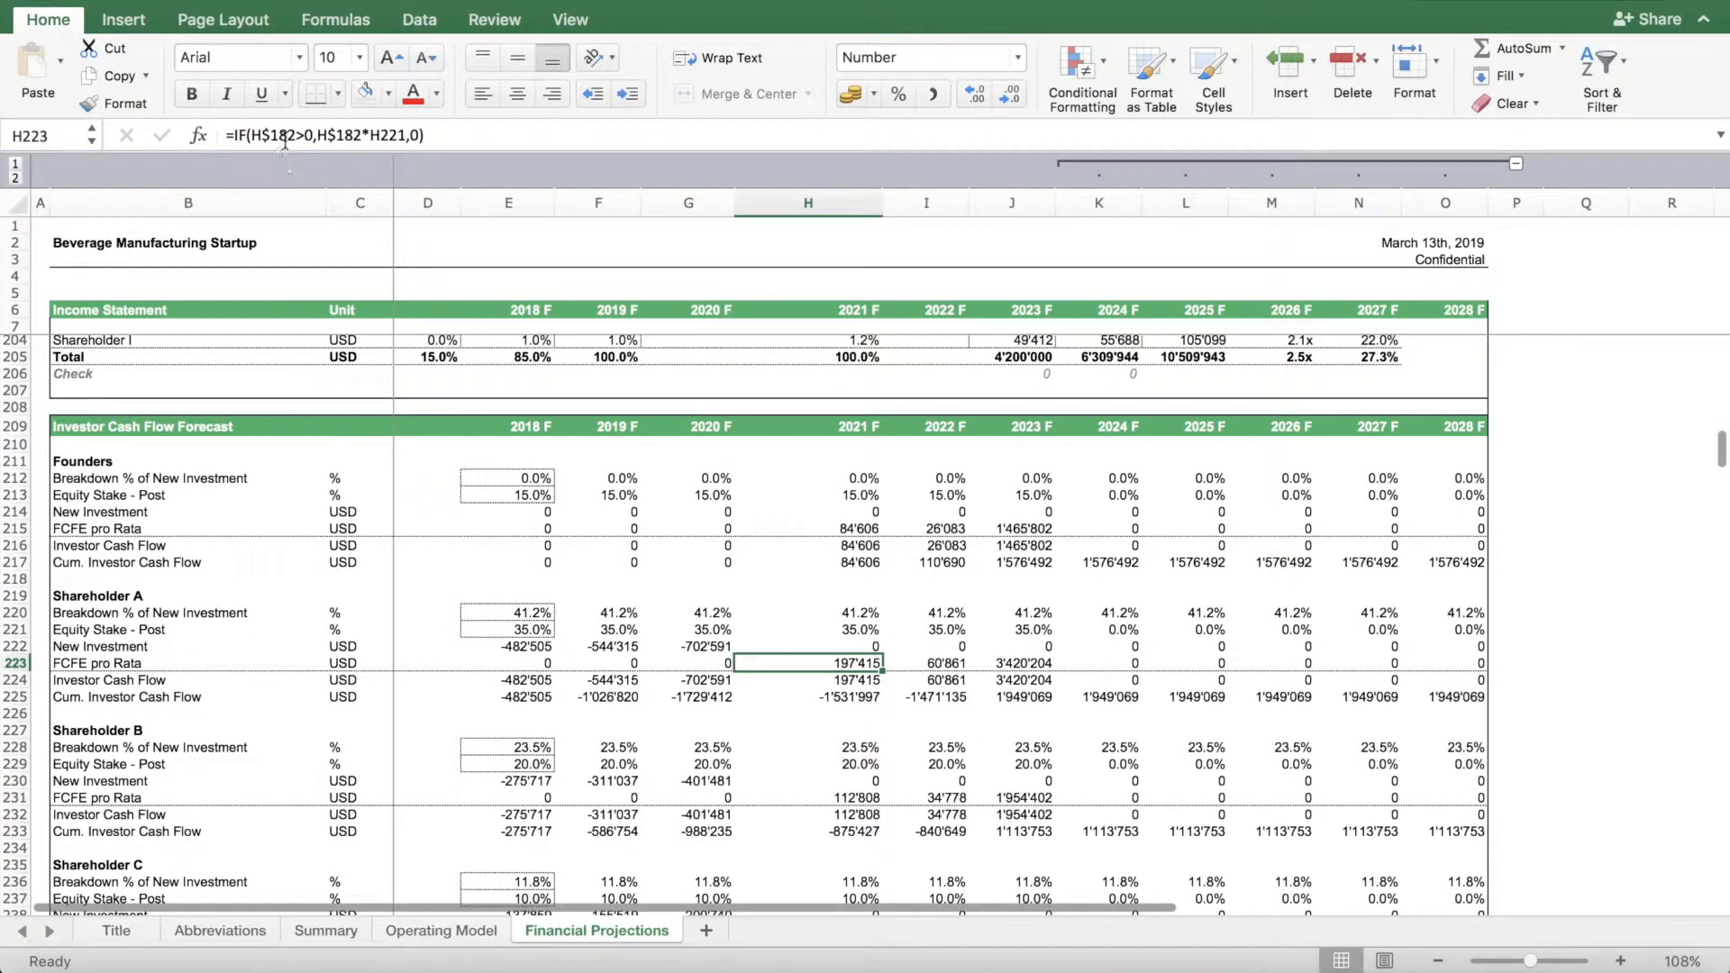
click(311, 134)
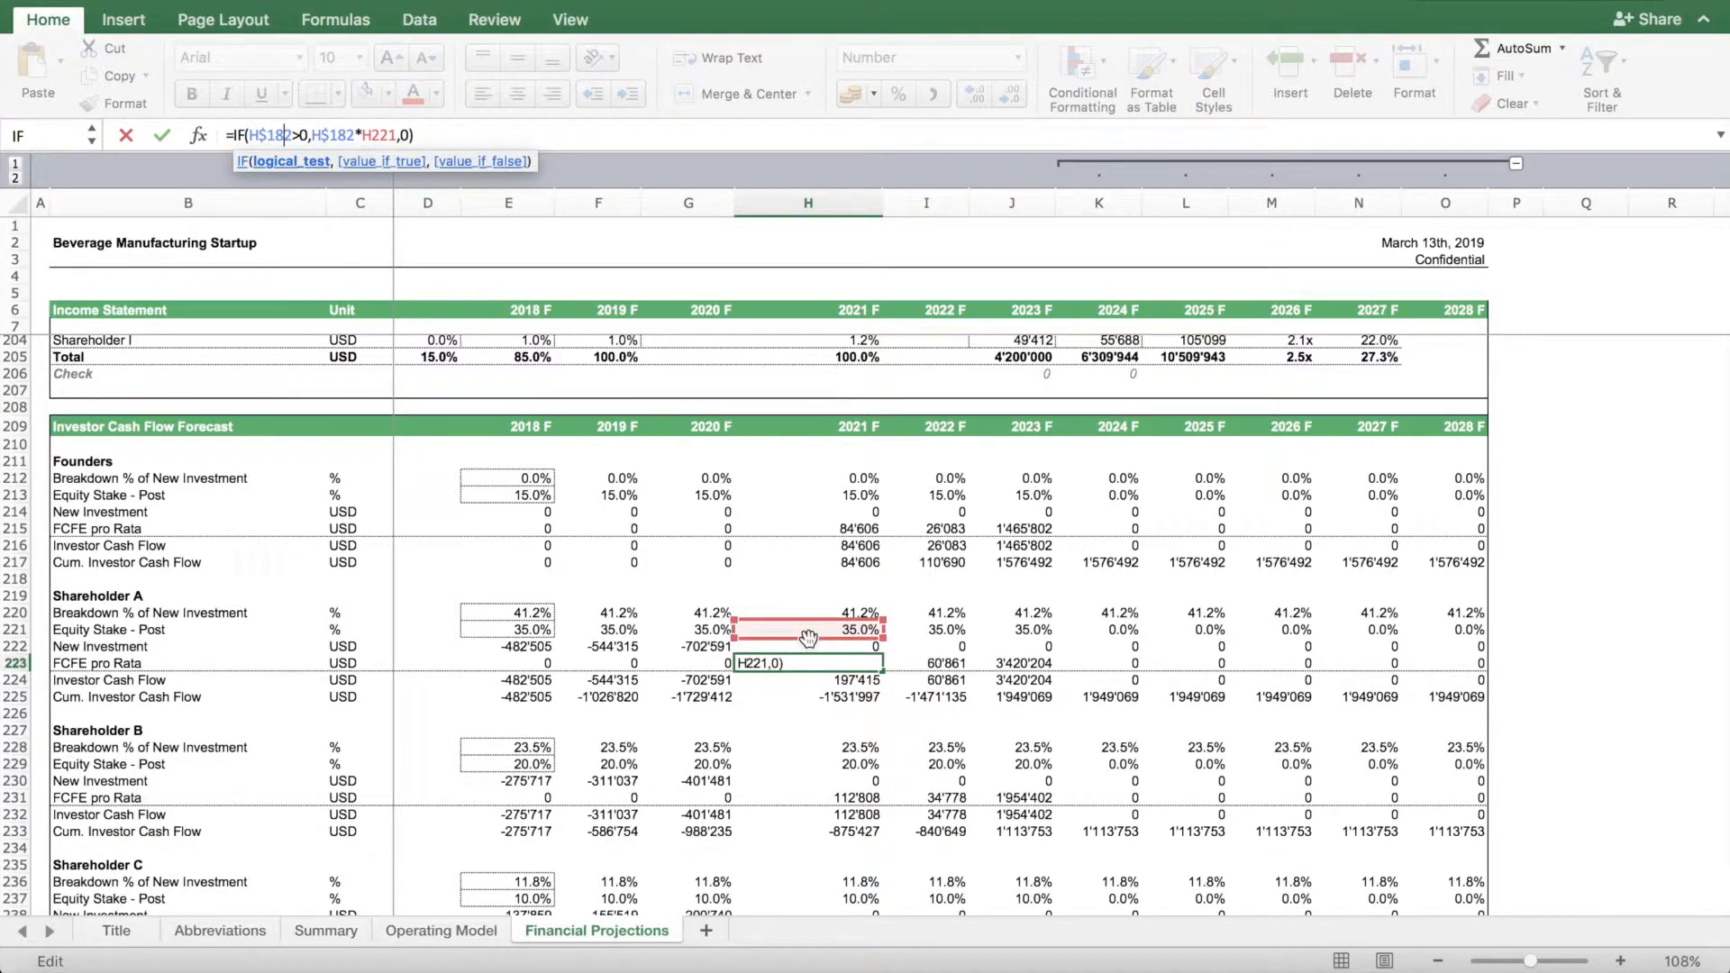
scroll(809, 638, up, 10)
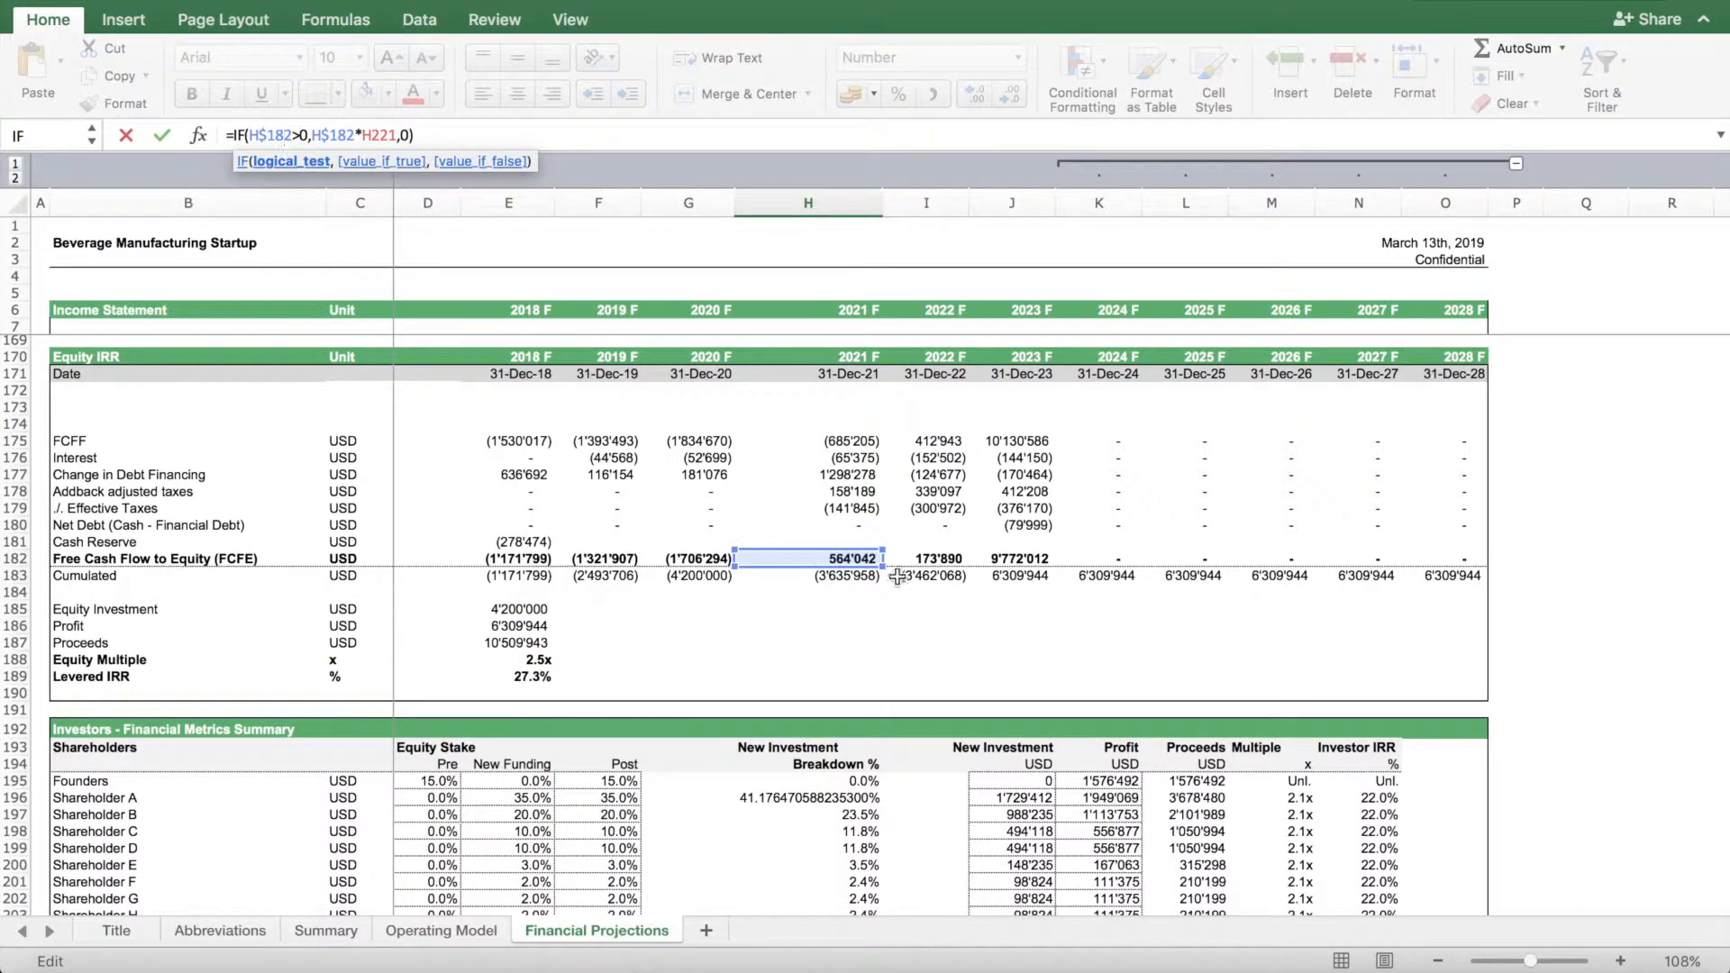
key(Escape)
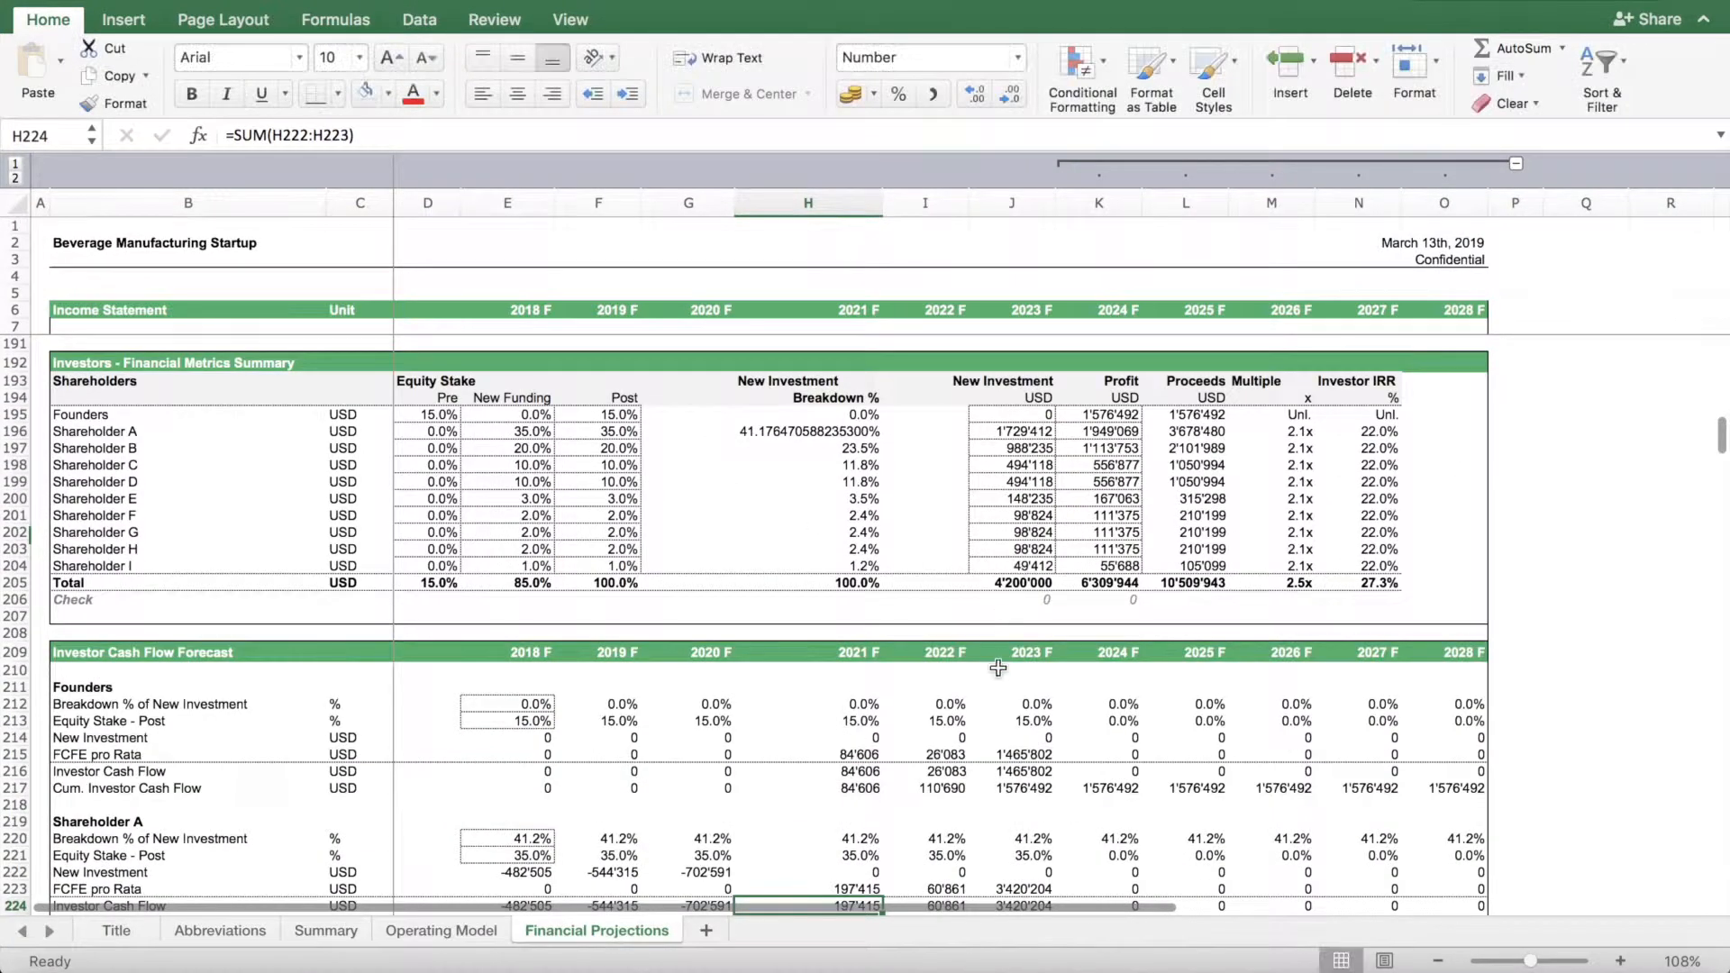
Examine Shareholder A's Cum. Investor Cash Flow formulas for 2018, 2020, 2028 and 2023
scroll(771, 768, down, 2)
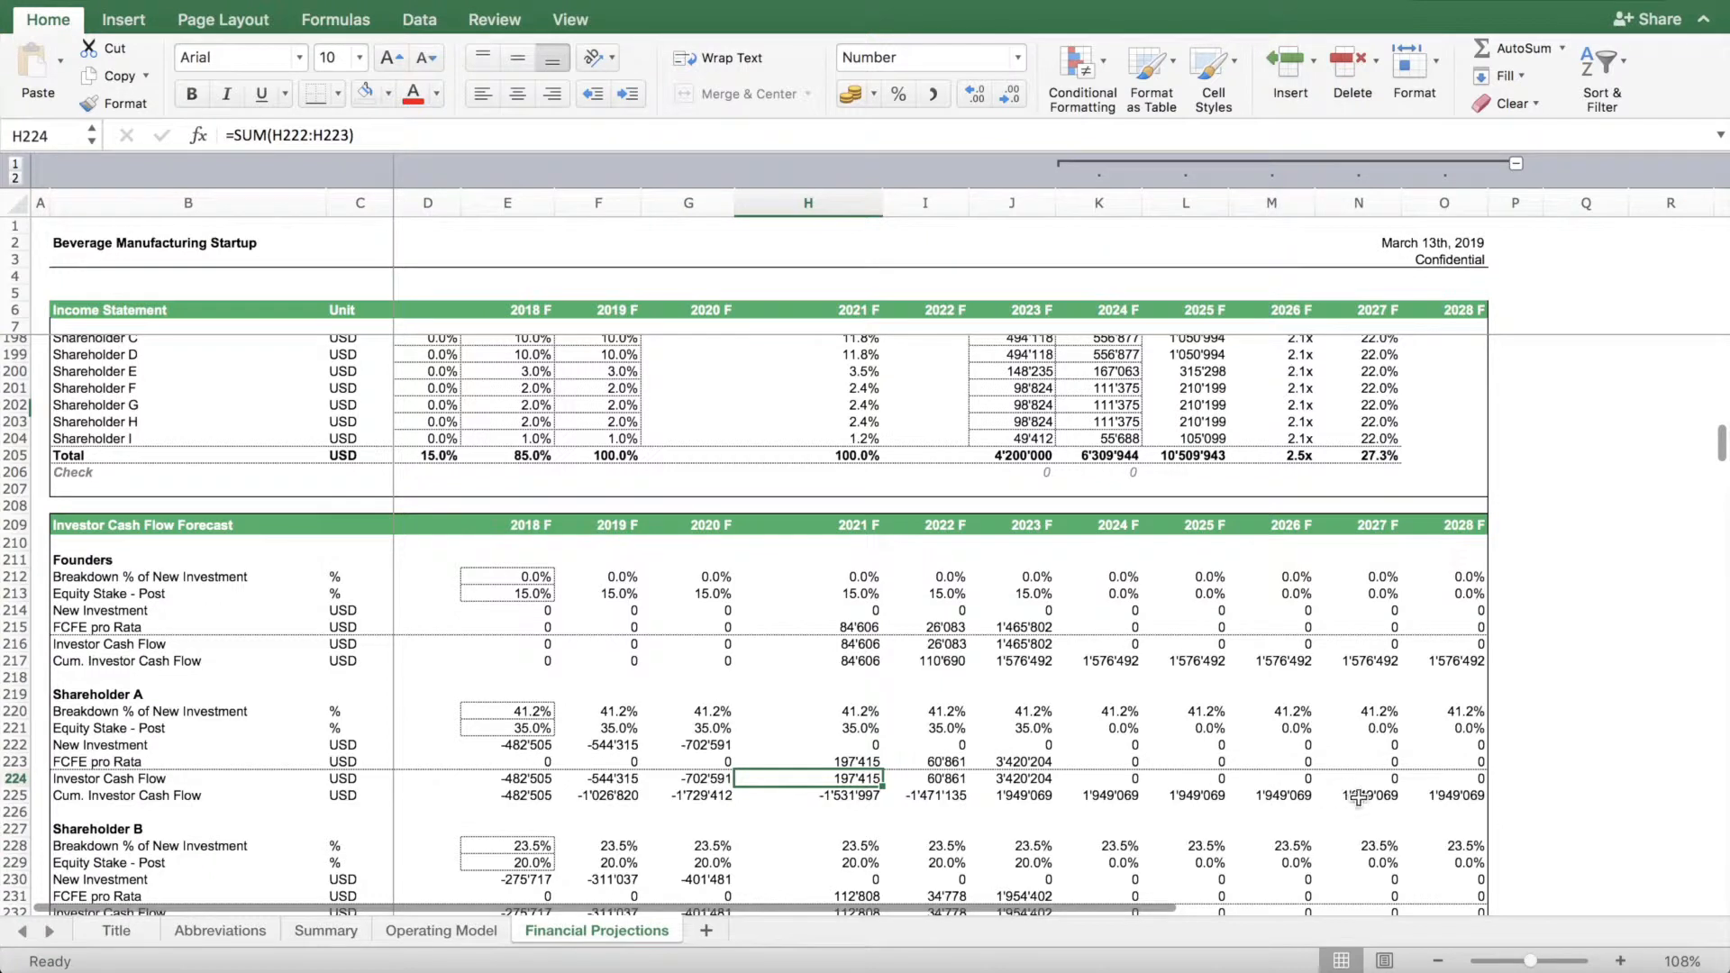
click(509, 802)
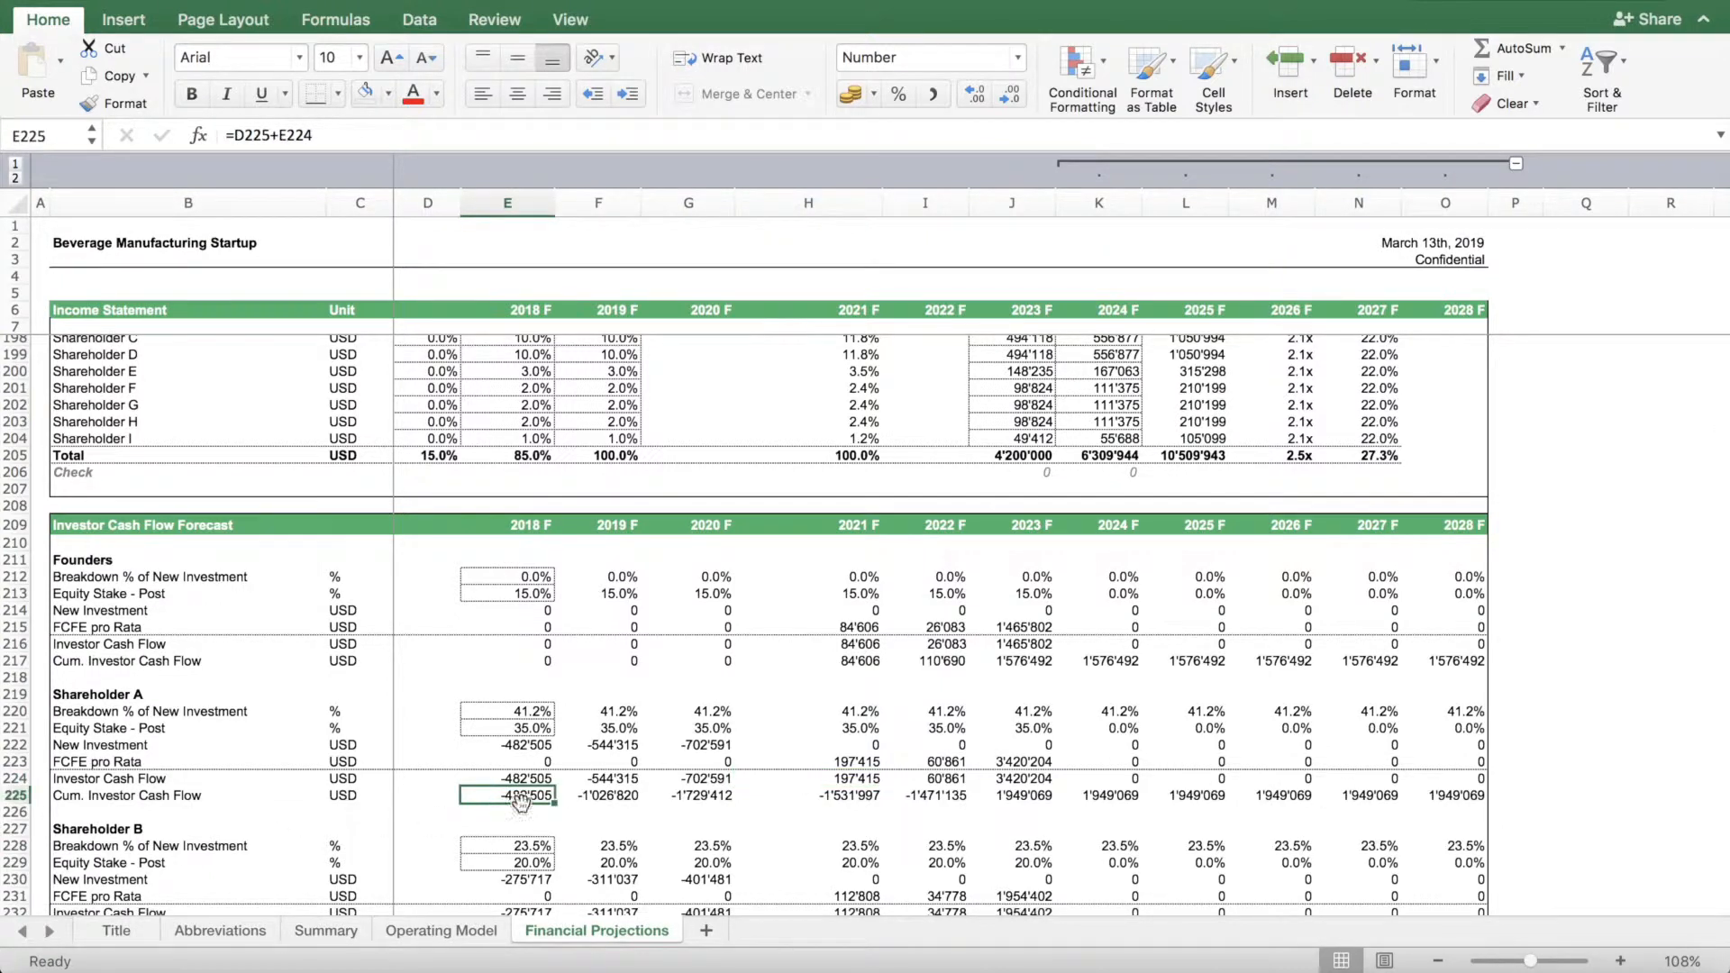
click(711, 795)
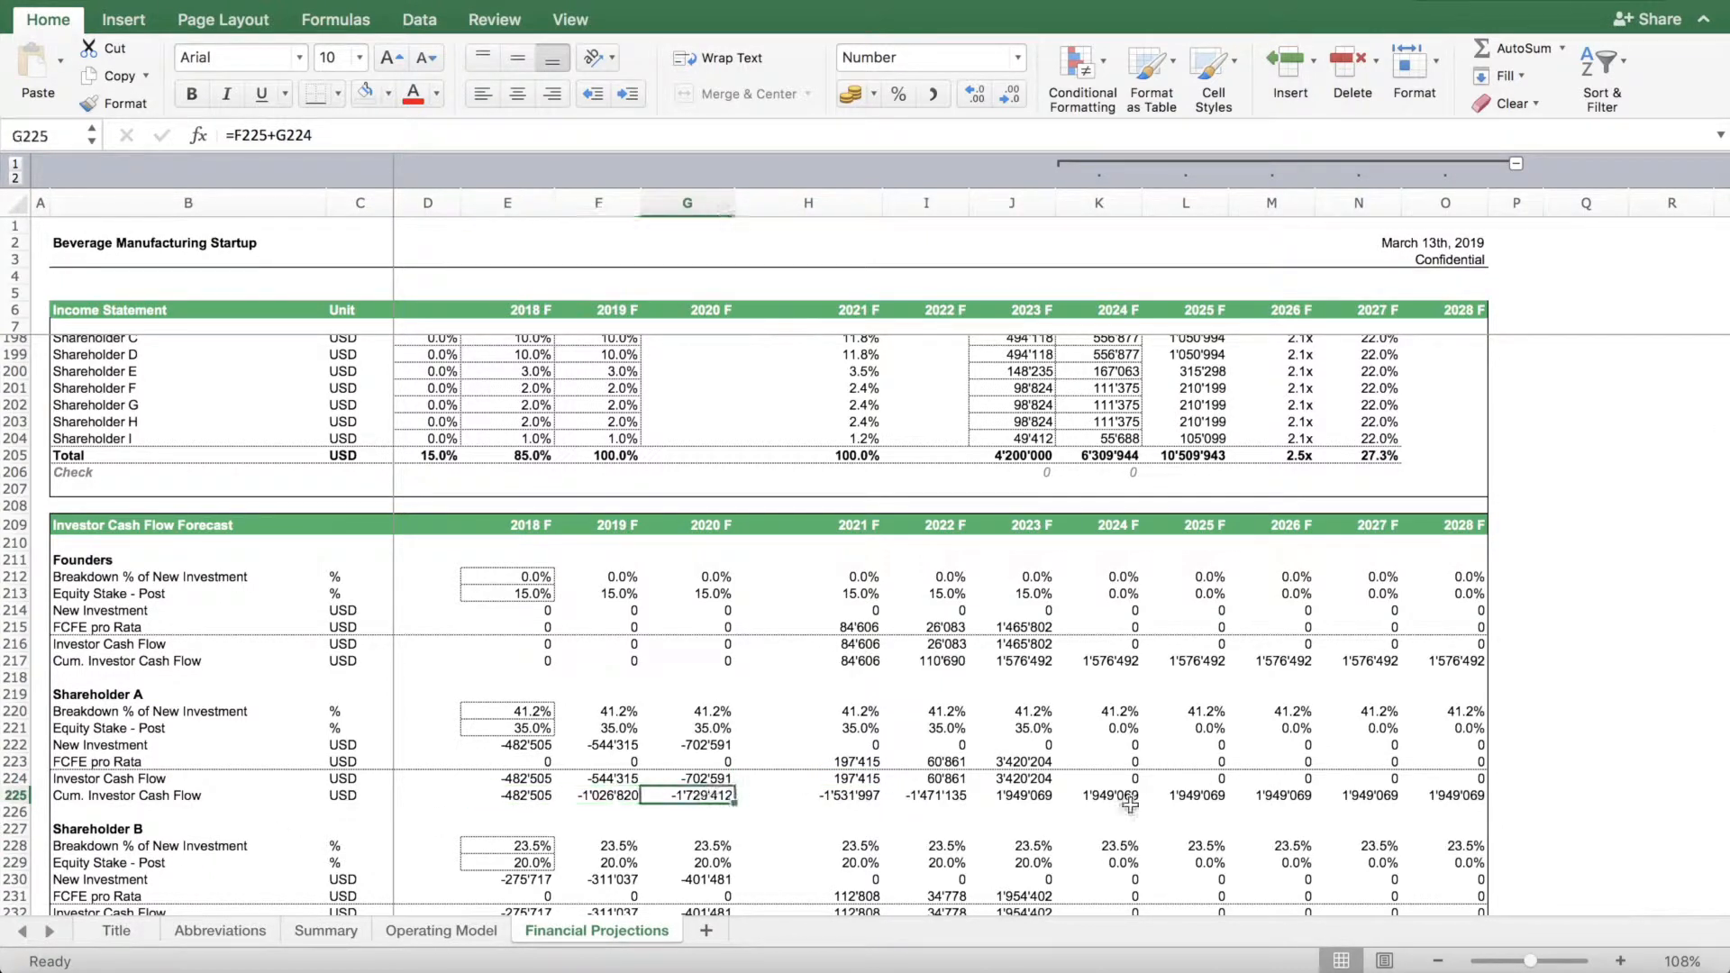
click(1454, 795)
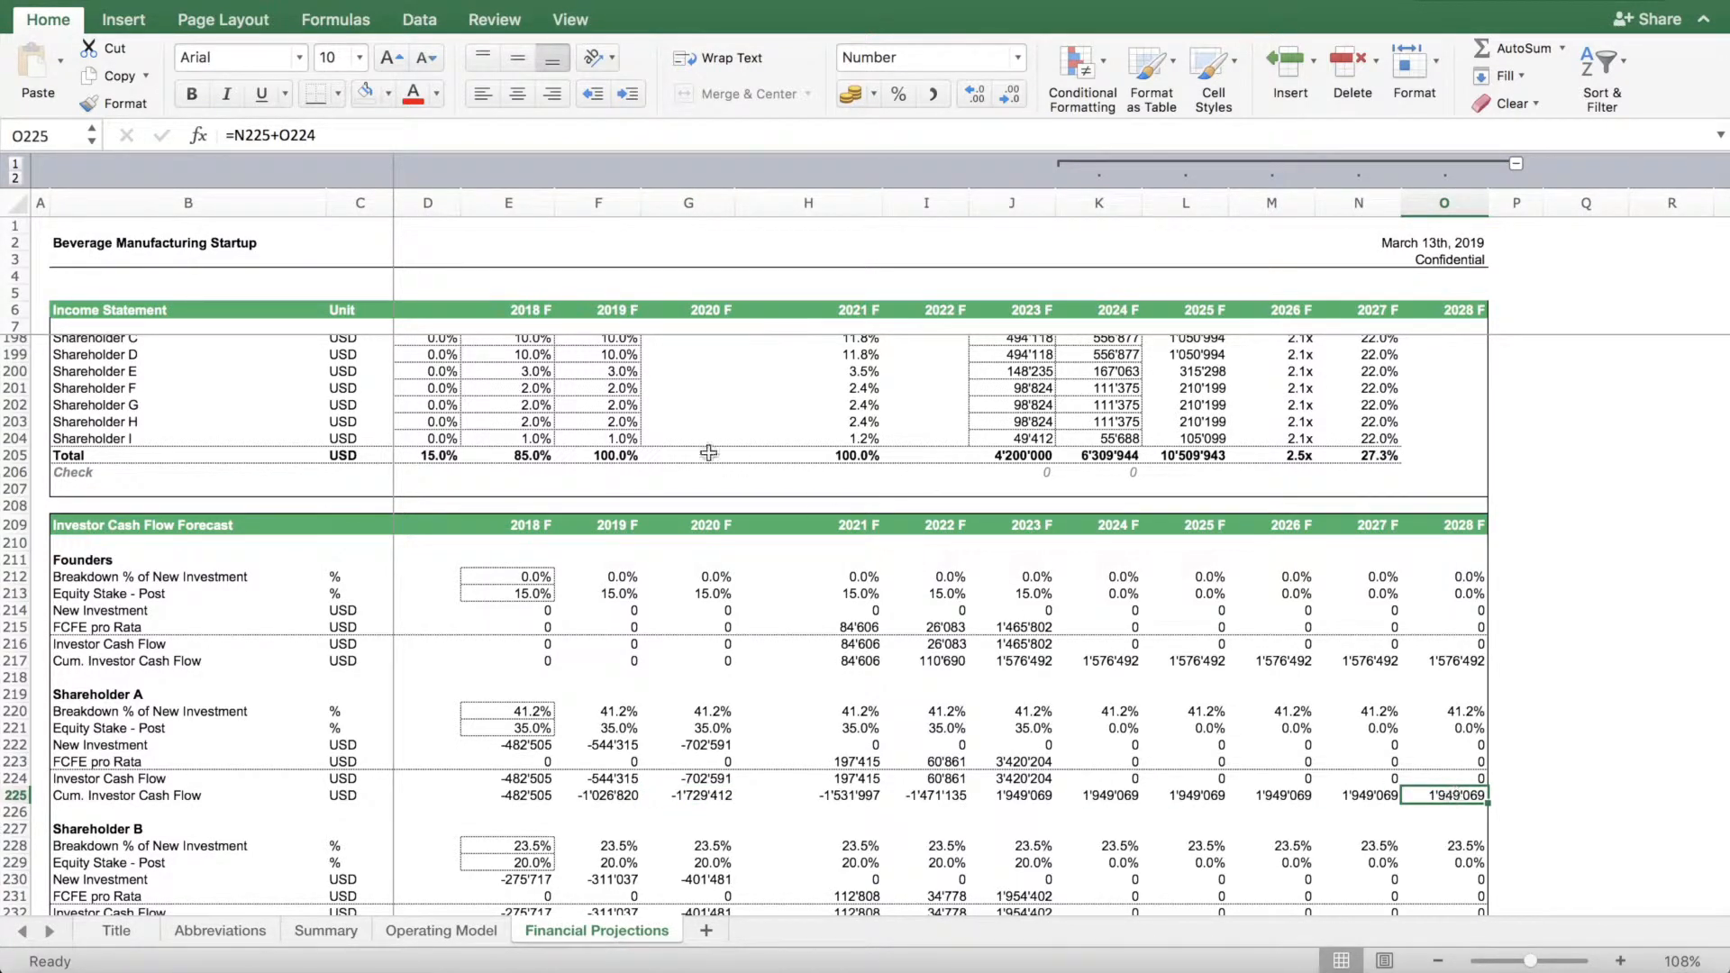
click(279, 136)
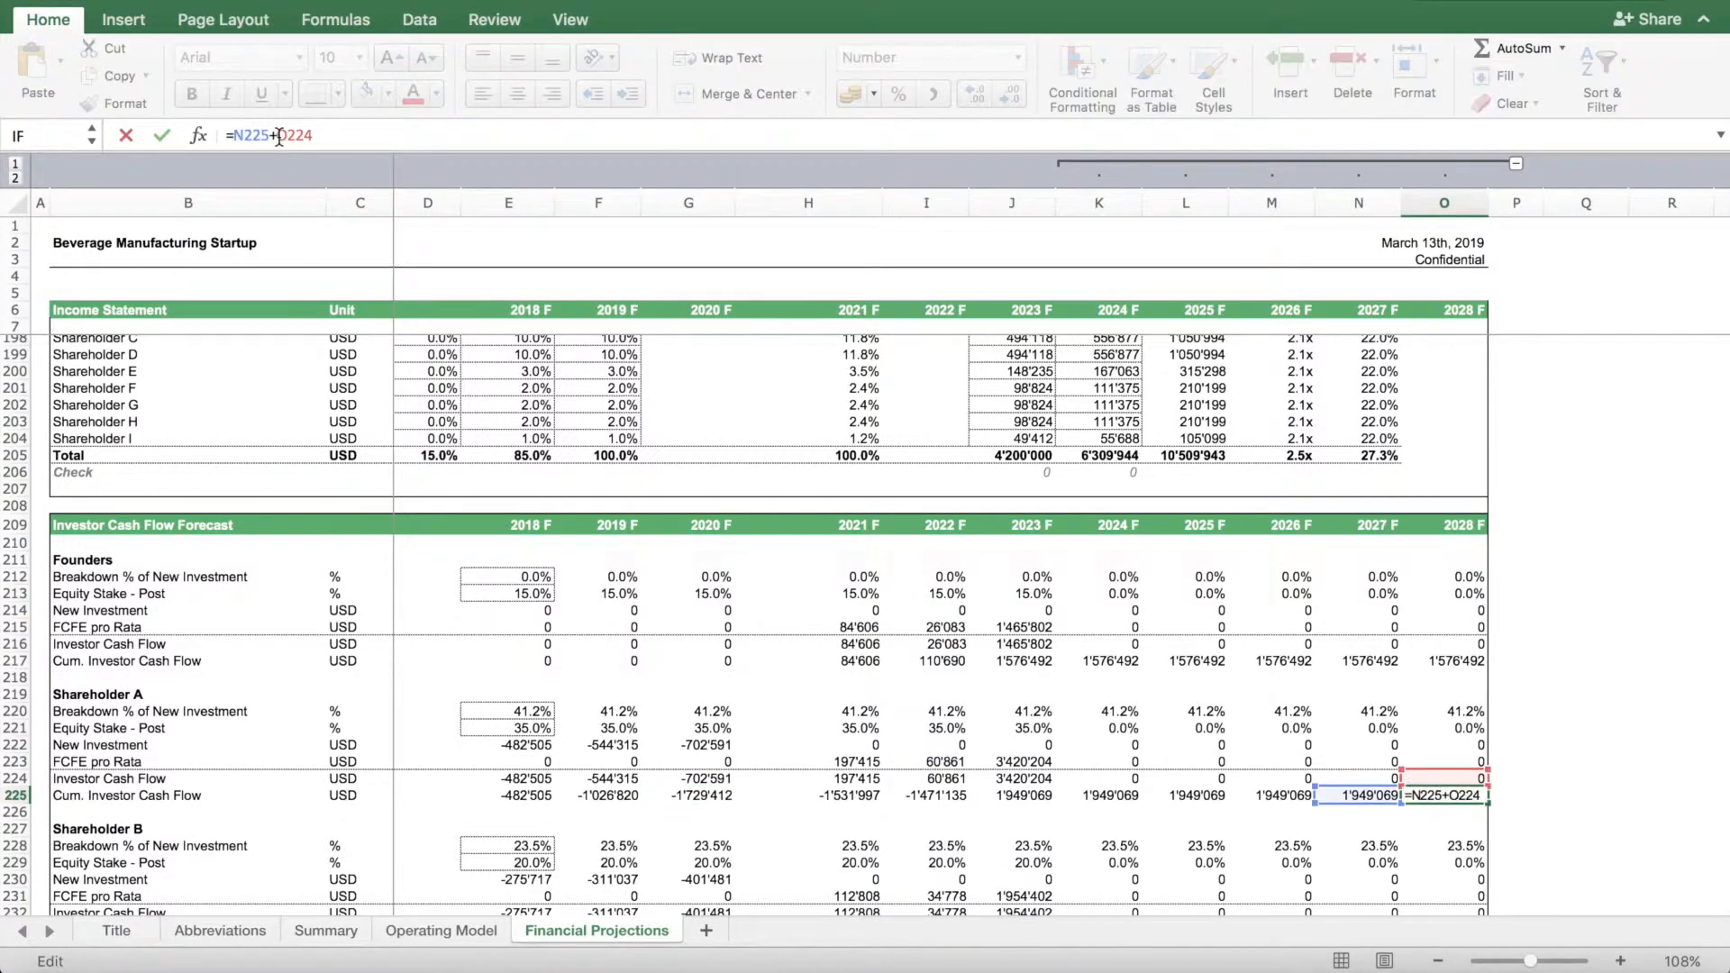
key(Return)
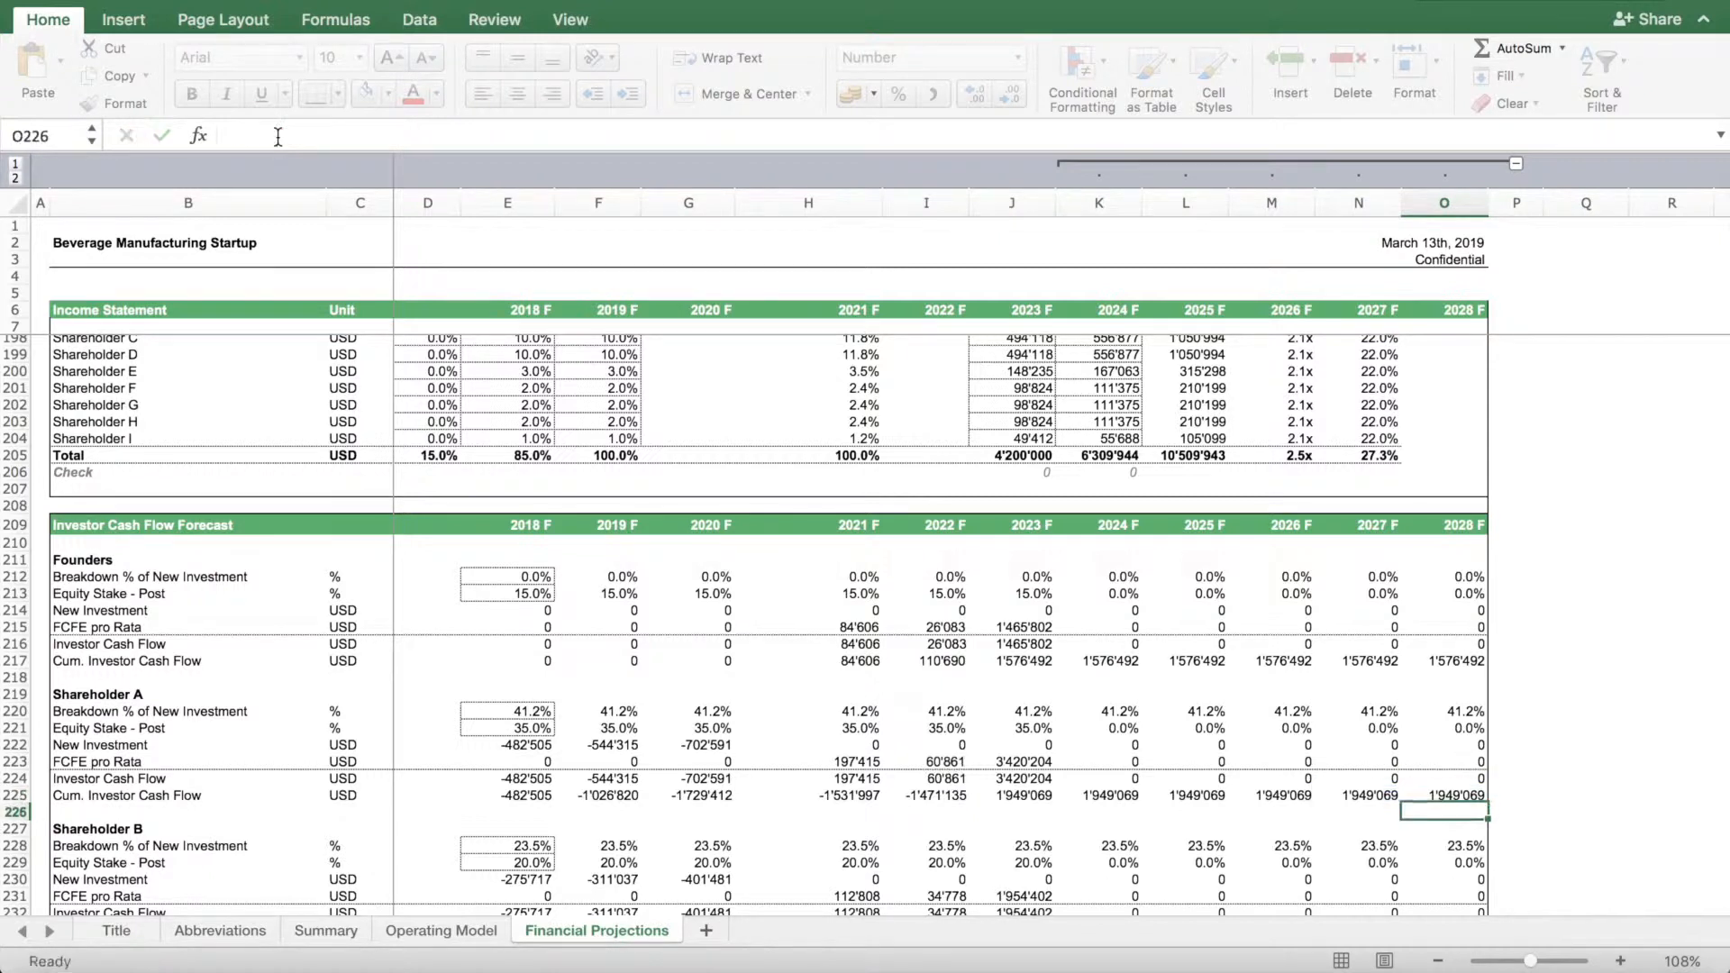
click(1032, 797)
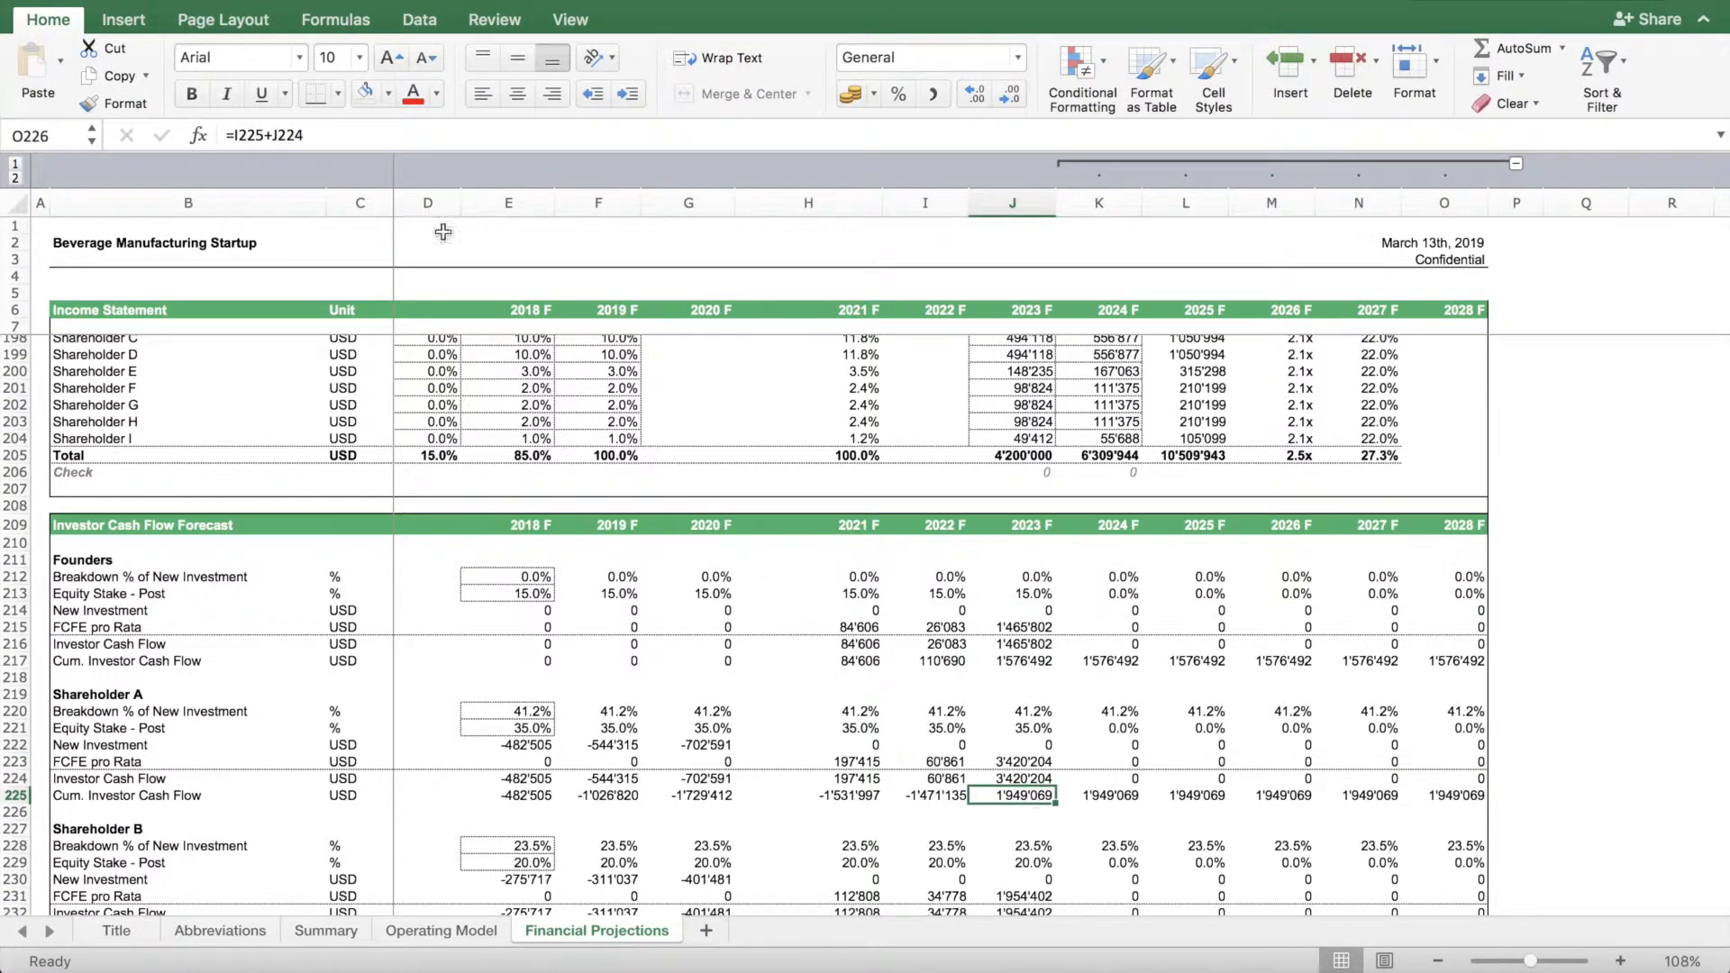
click(285, 136)
key(Return)
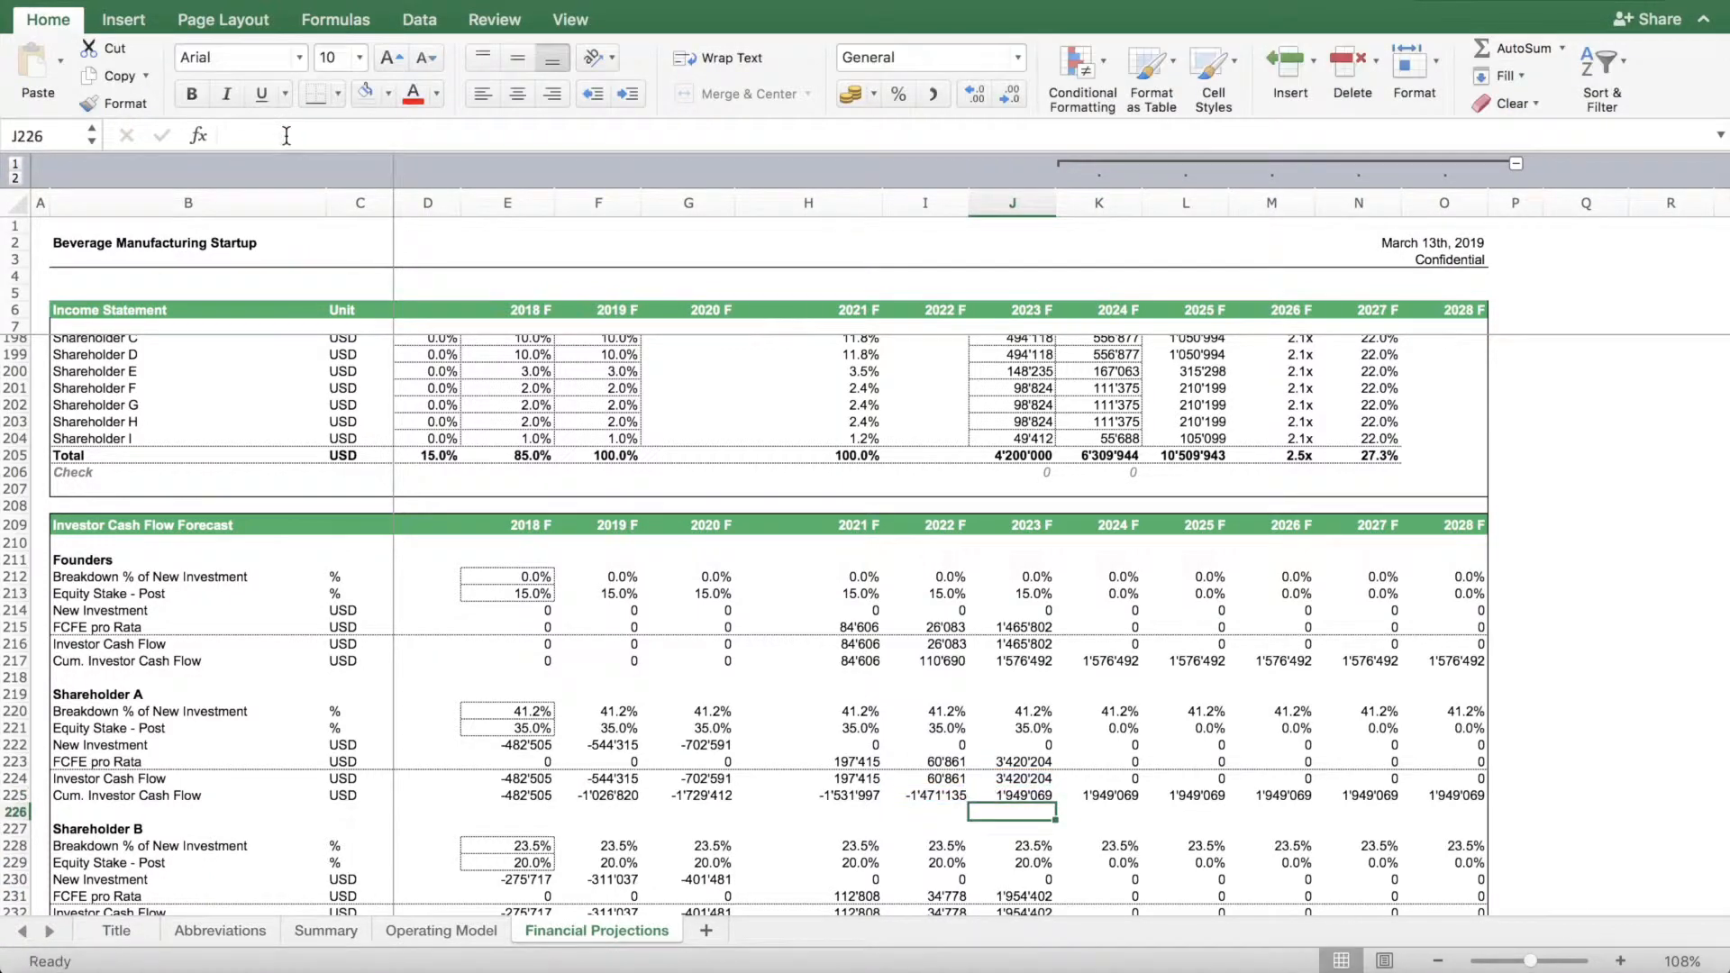
Inspect Shareholder B's Investor IRR formula and trace its range to that shareholder's Investor Cash Flow row
scroll(1060, 637, up, 2)
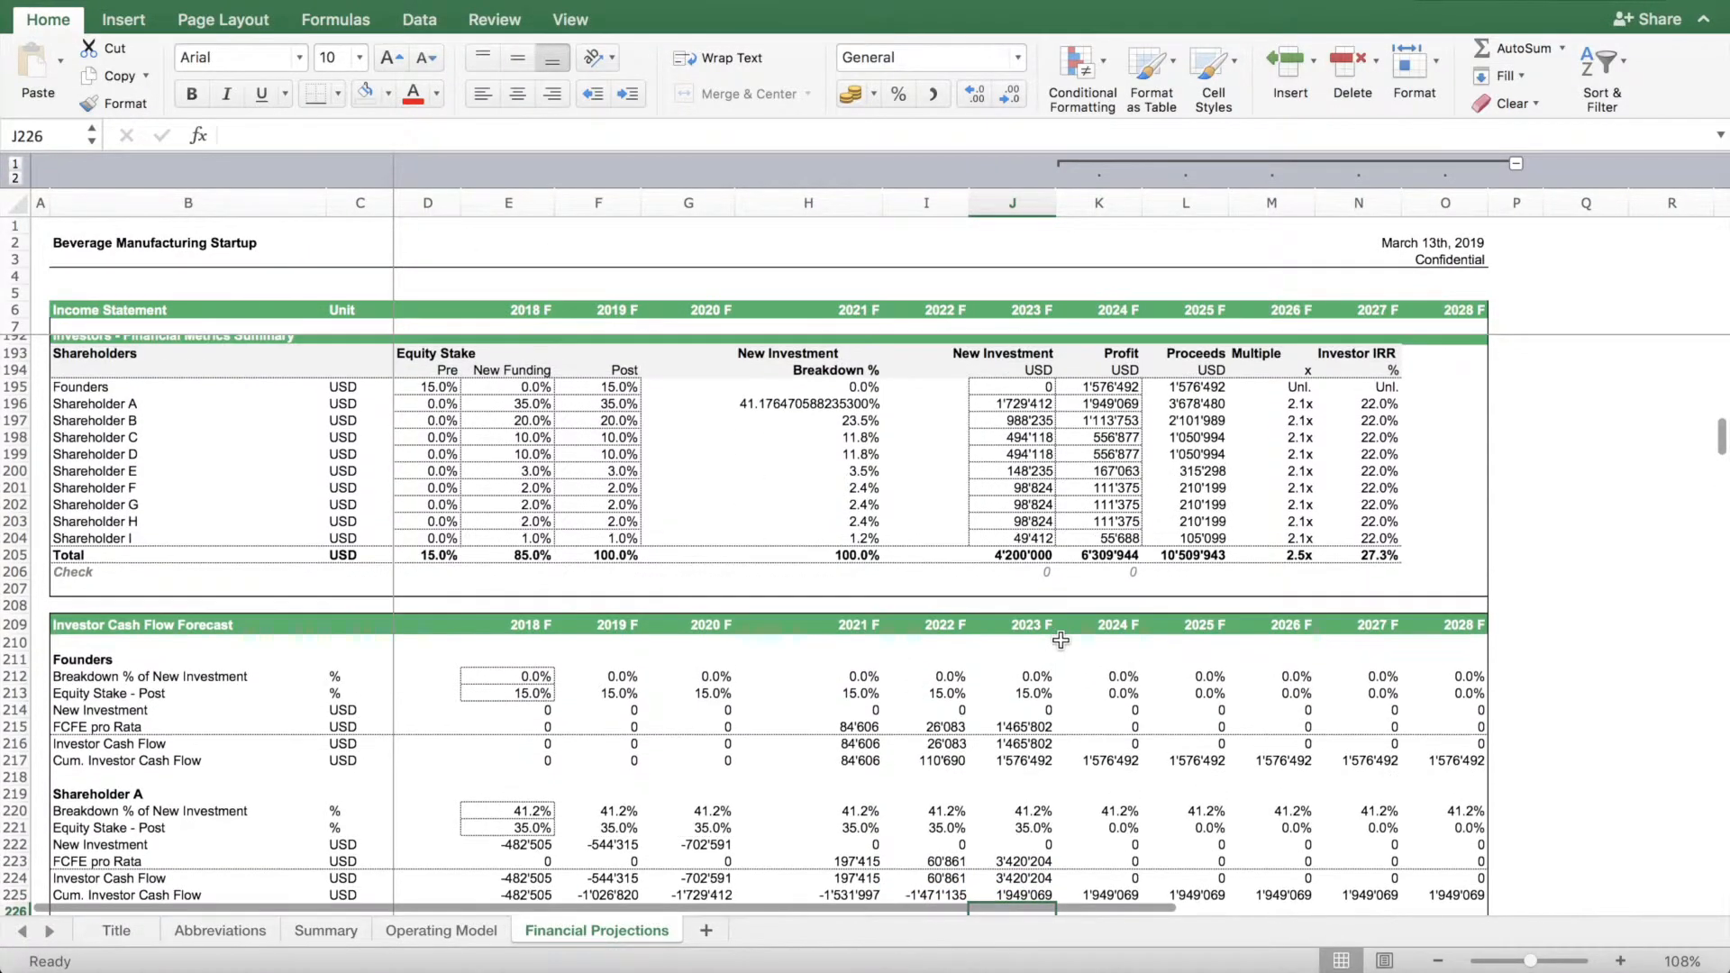
click(1370, 419)
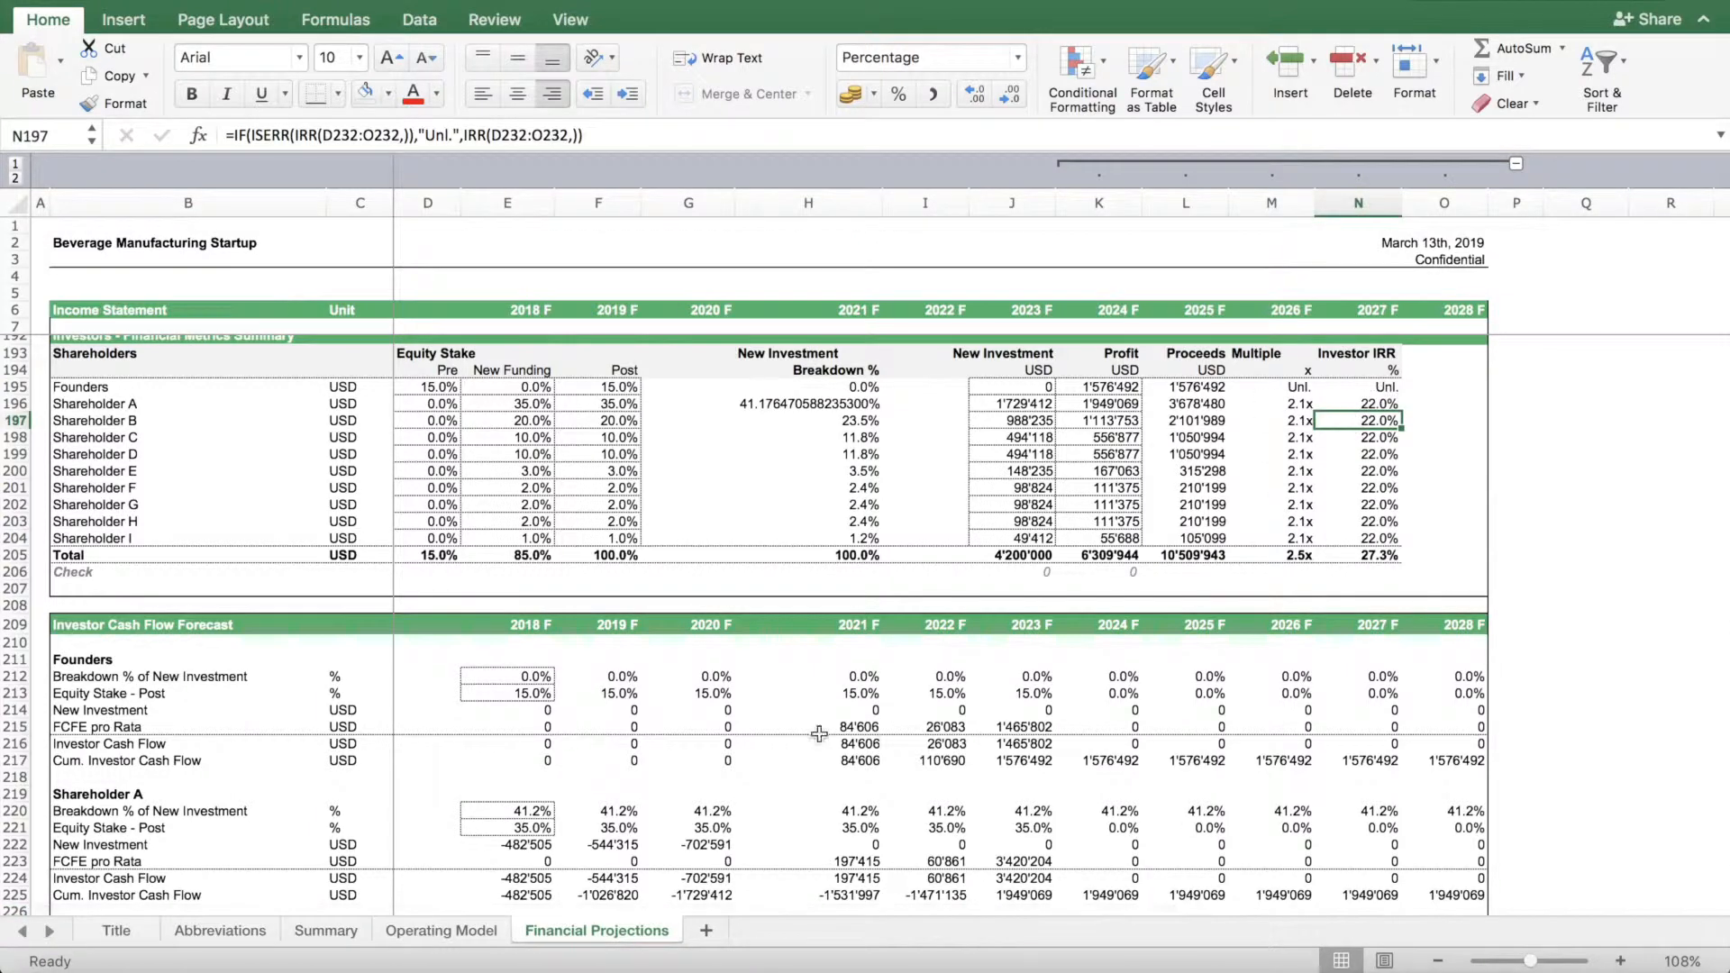
click(371, 136)
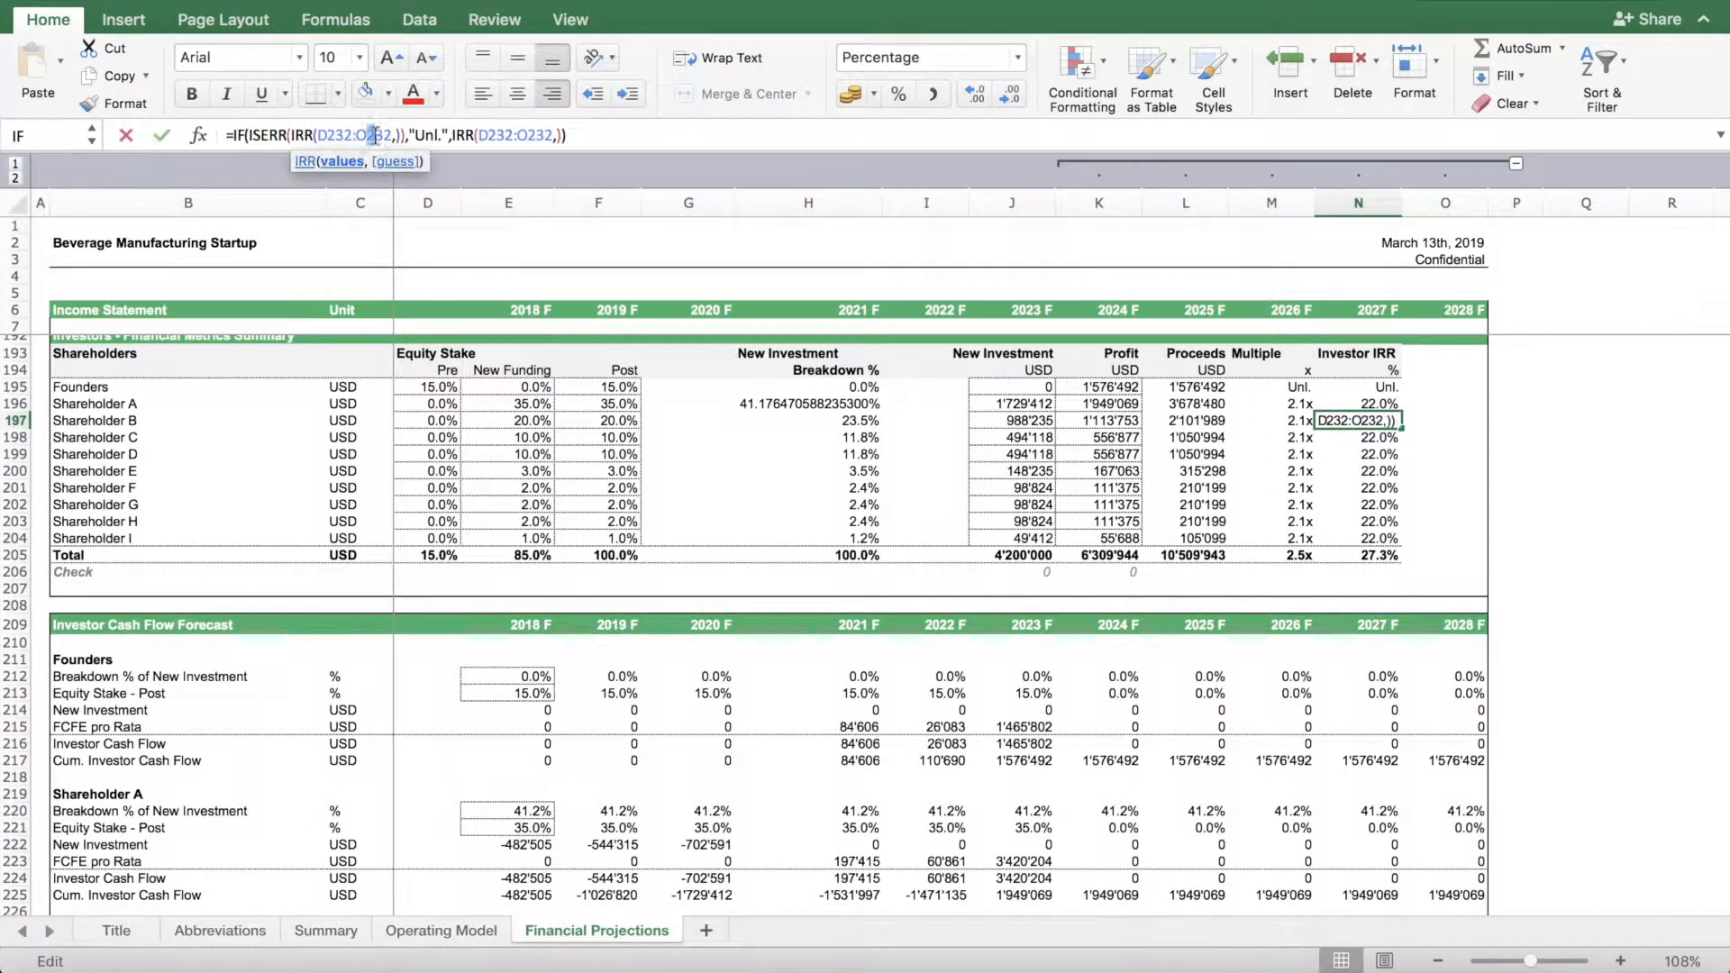
scroll(567, 526, down, 5)
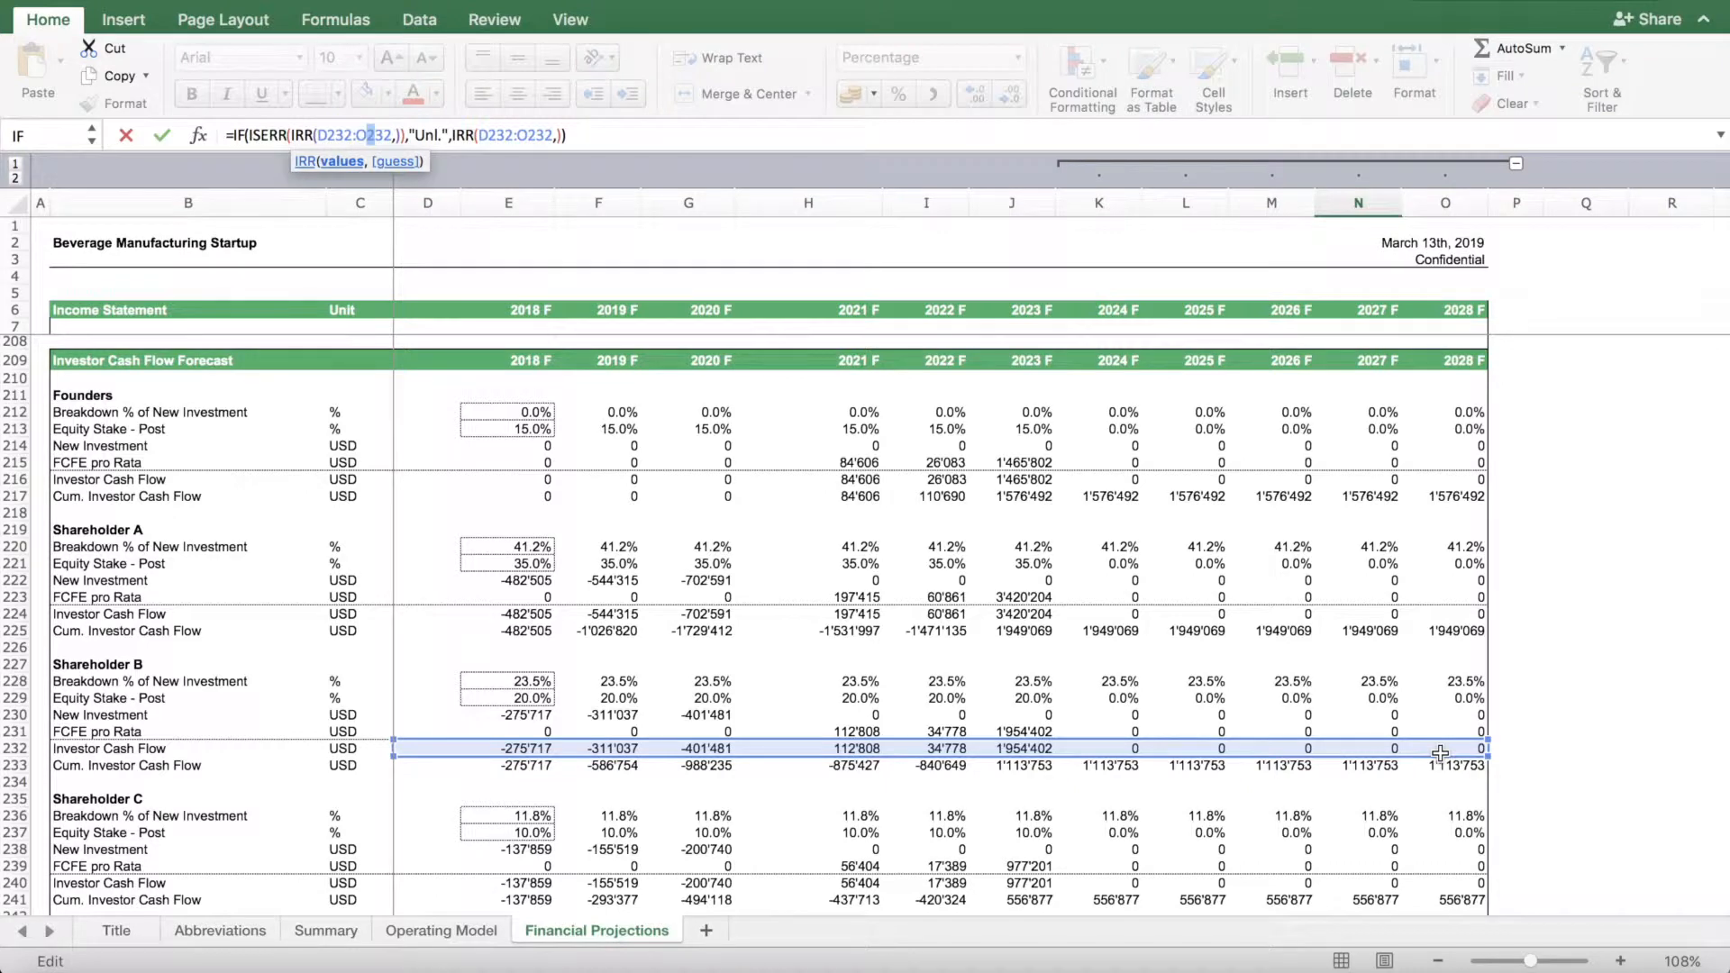
scroll(1440, 753, up, 5)
key(Return)
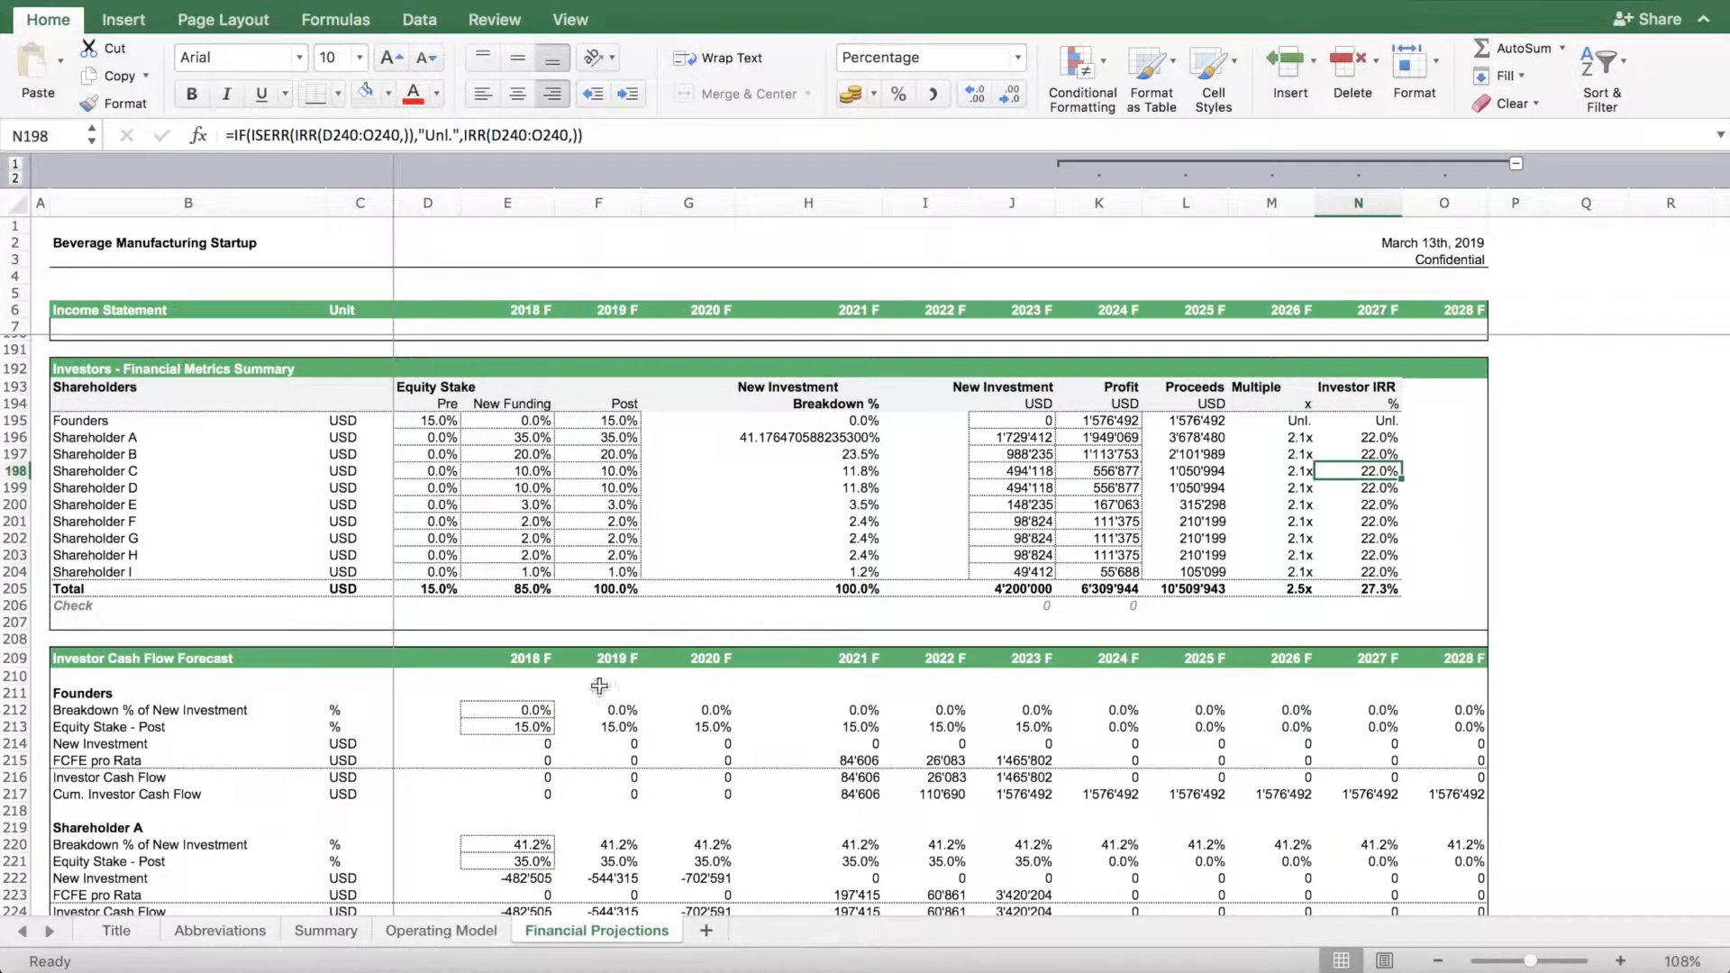
Review the investor returns, shareholder structure, sources of funds and required equity on the Summary sheet
scroll(596, 697, down, 2)
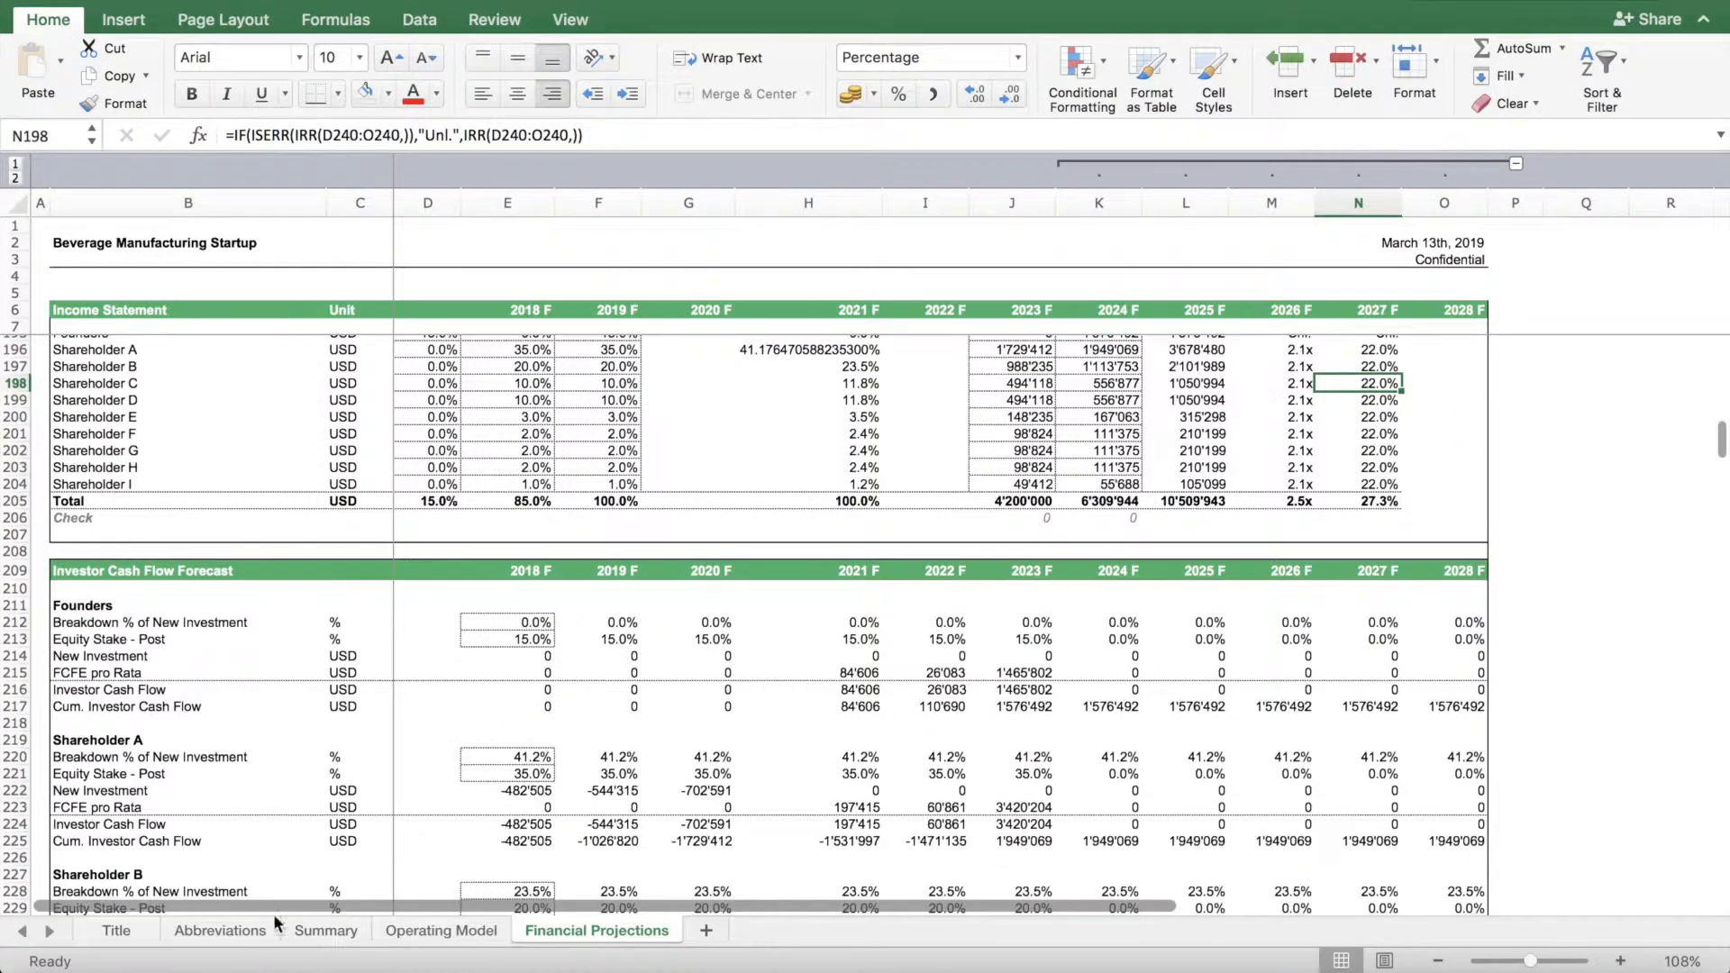
click(340, 935)
scroll(793, 509, down, 10)
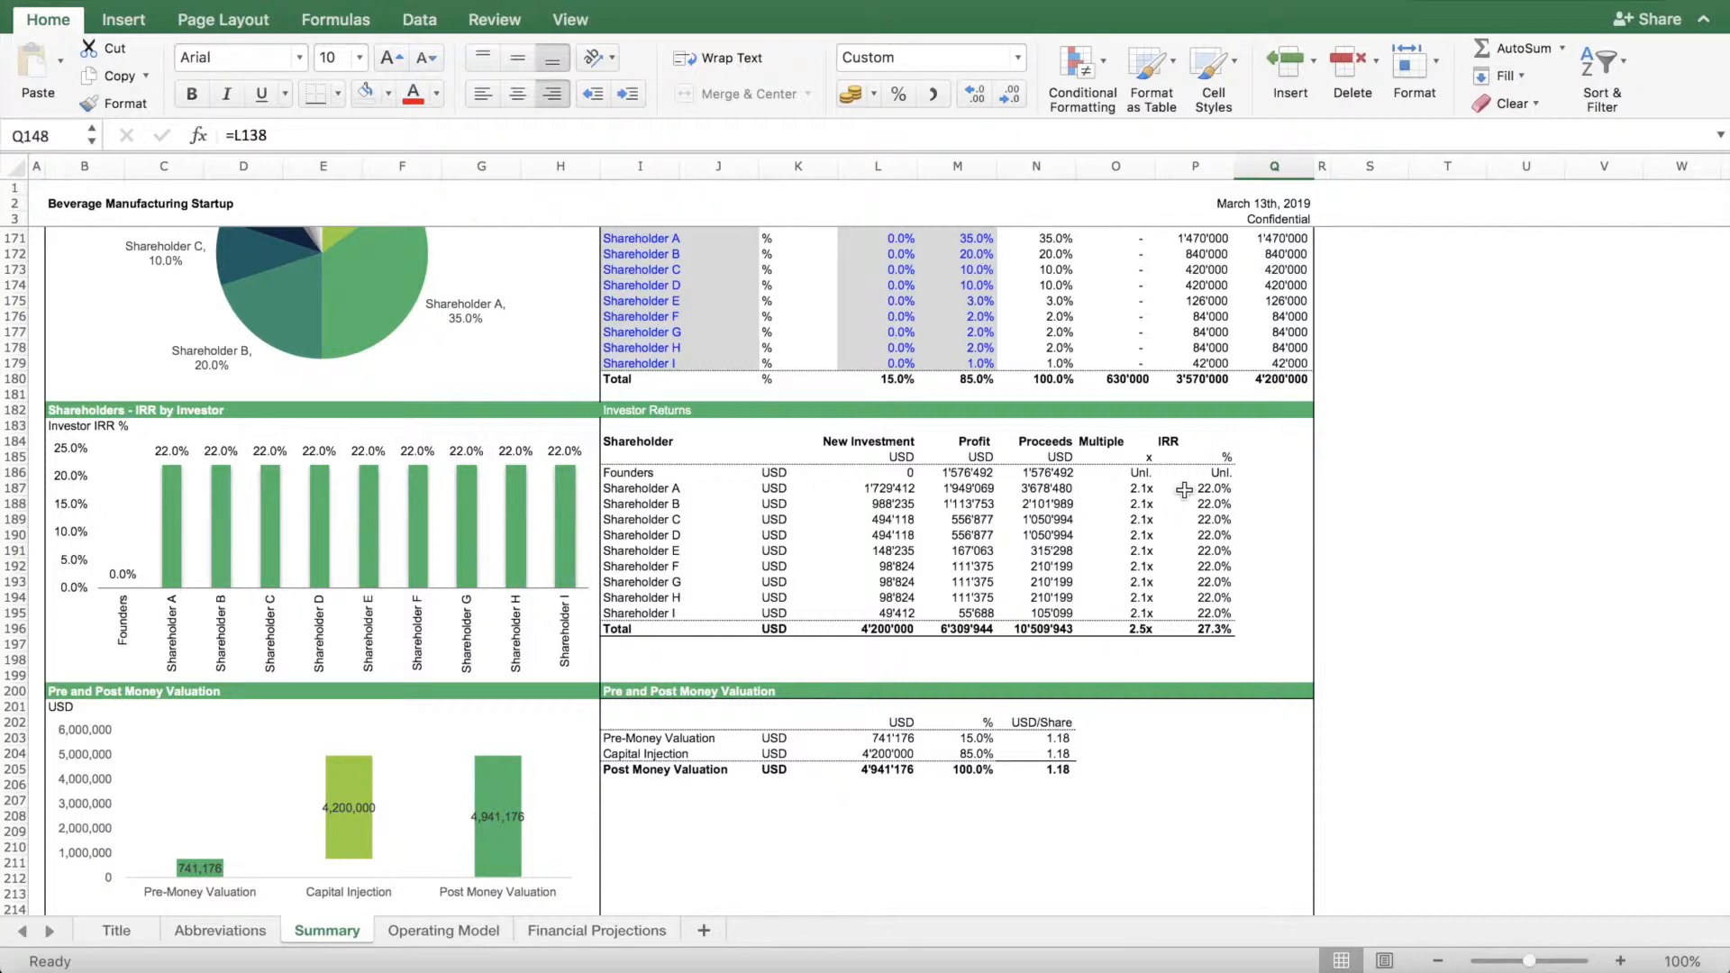
scroll(1193, 631, up, 10)
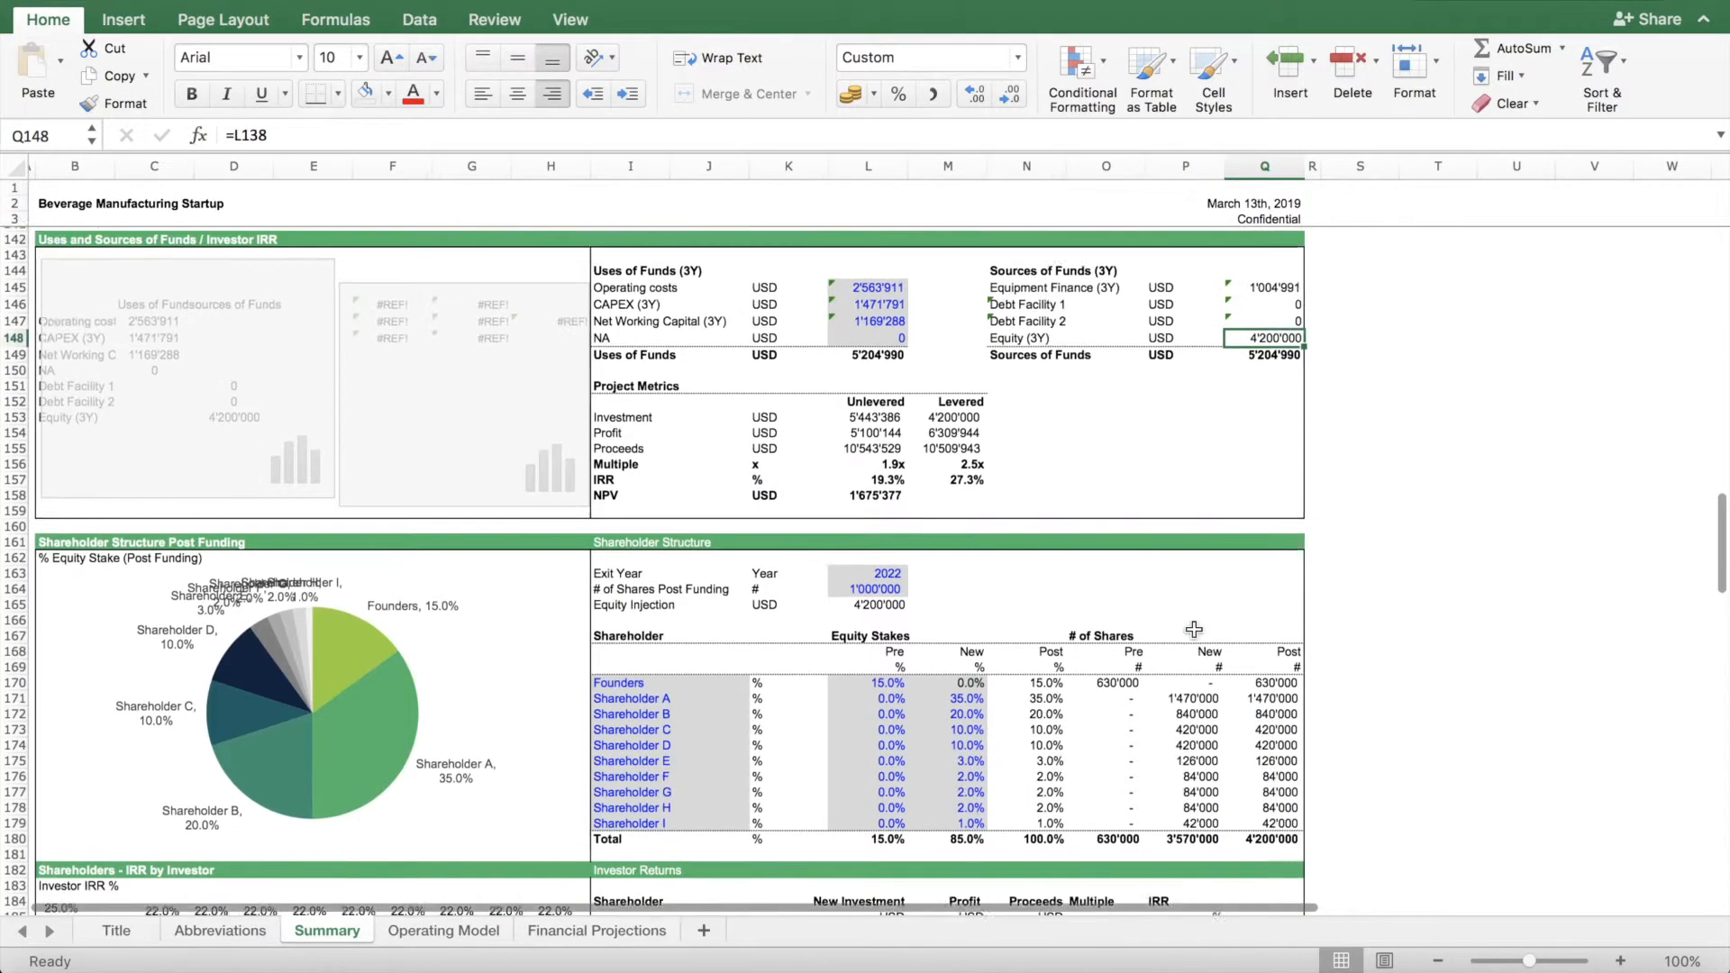
scroll(1193, 630, up, 1)
scroll(910, 432, up, 5)
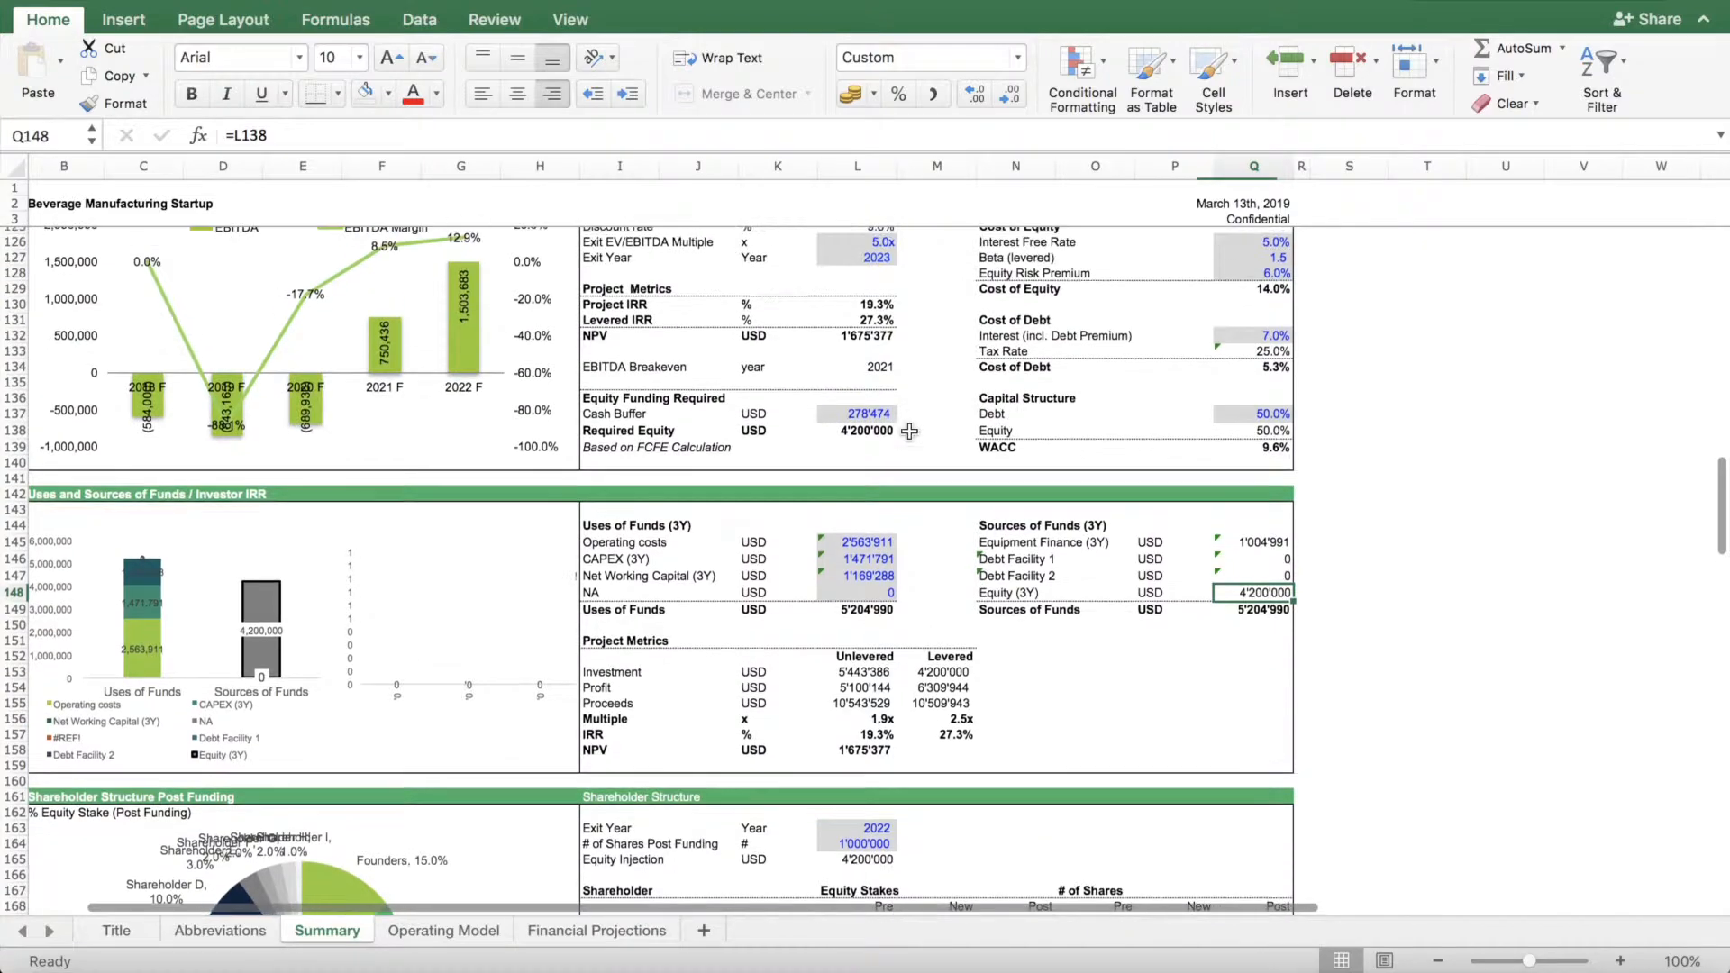
Compare the Levered IRR in the Project Metrics with the total IRR in the Investor Returns table
click(843, 320)
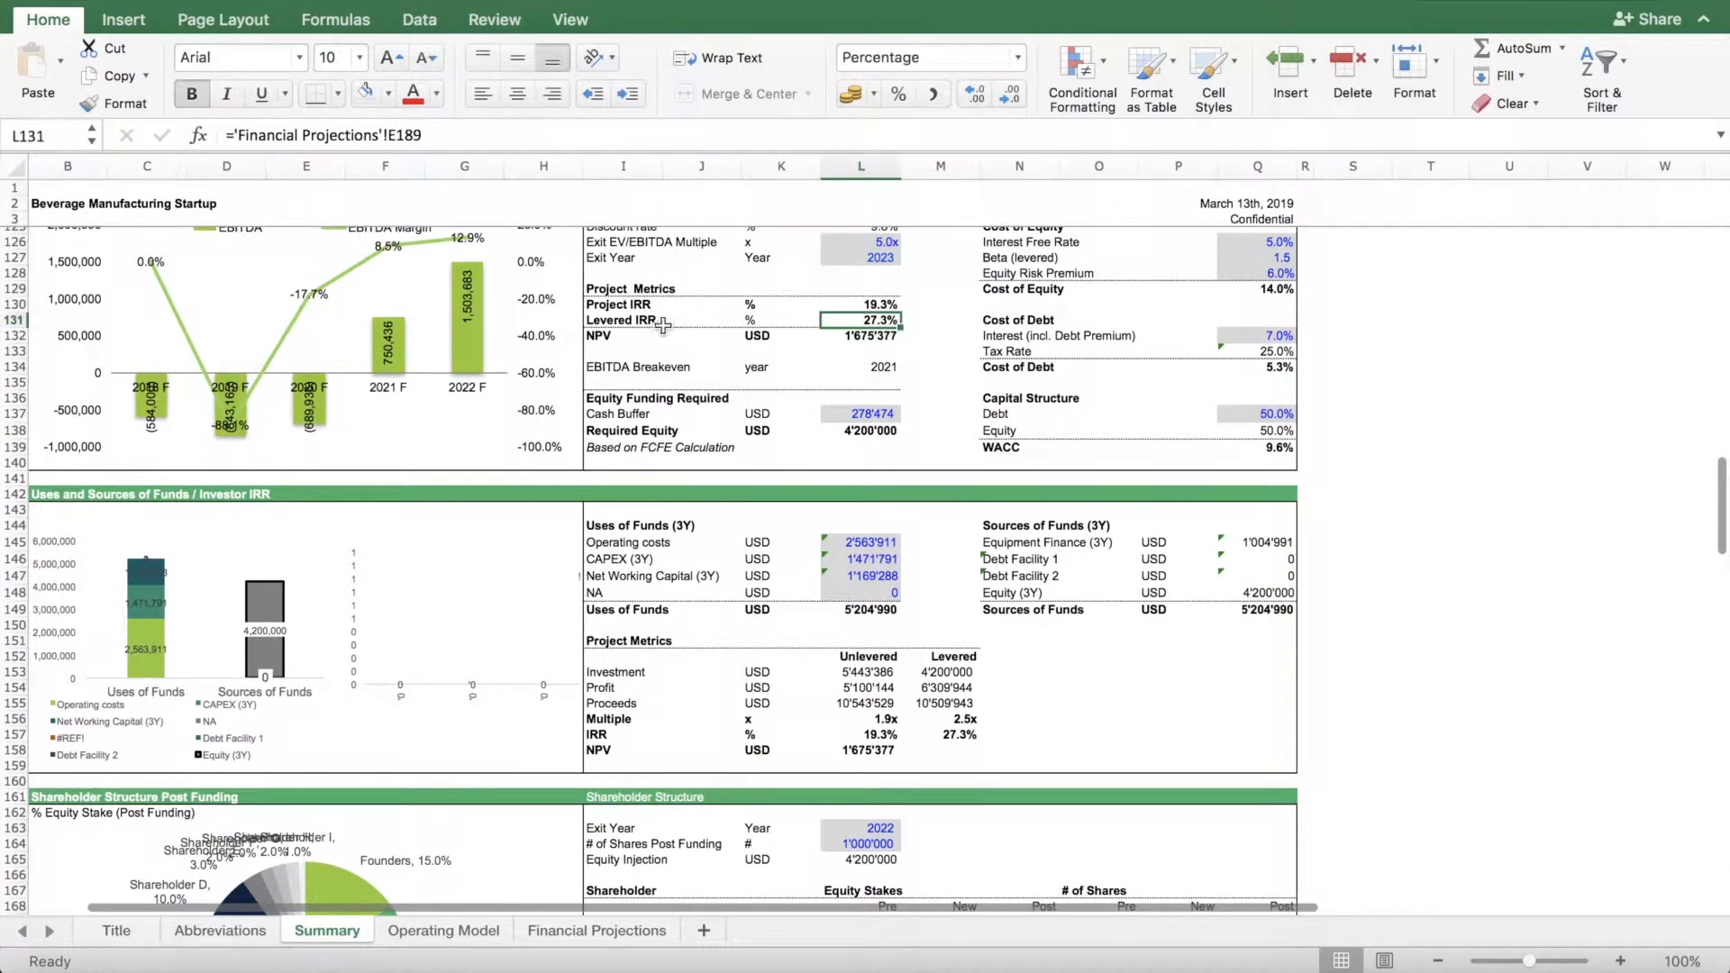
scroll(928, 734, down, 15)
scroll(932, 741, up, 10)
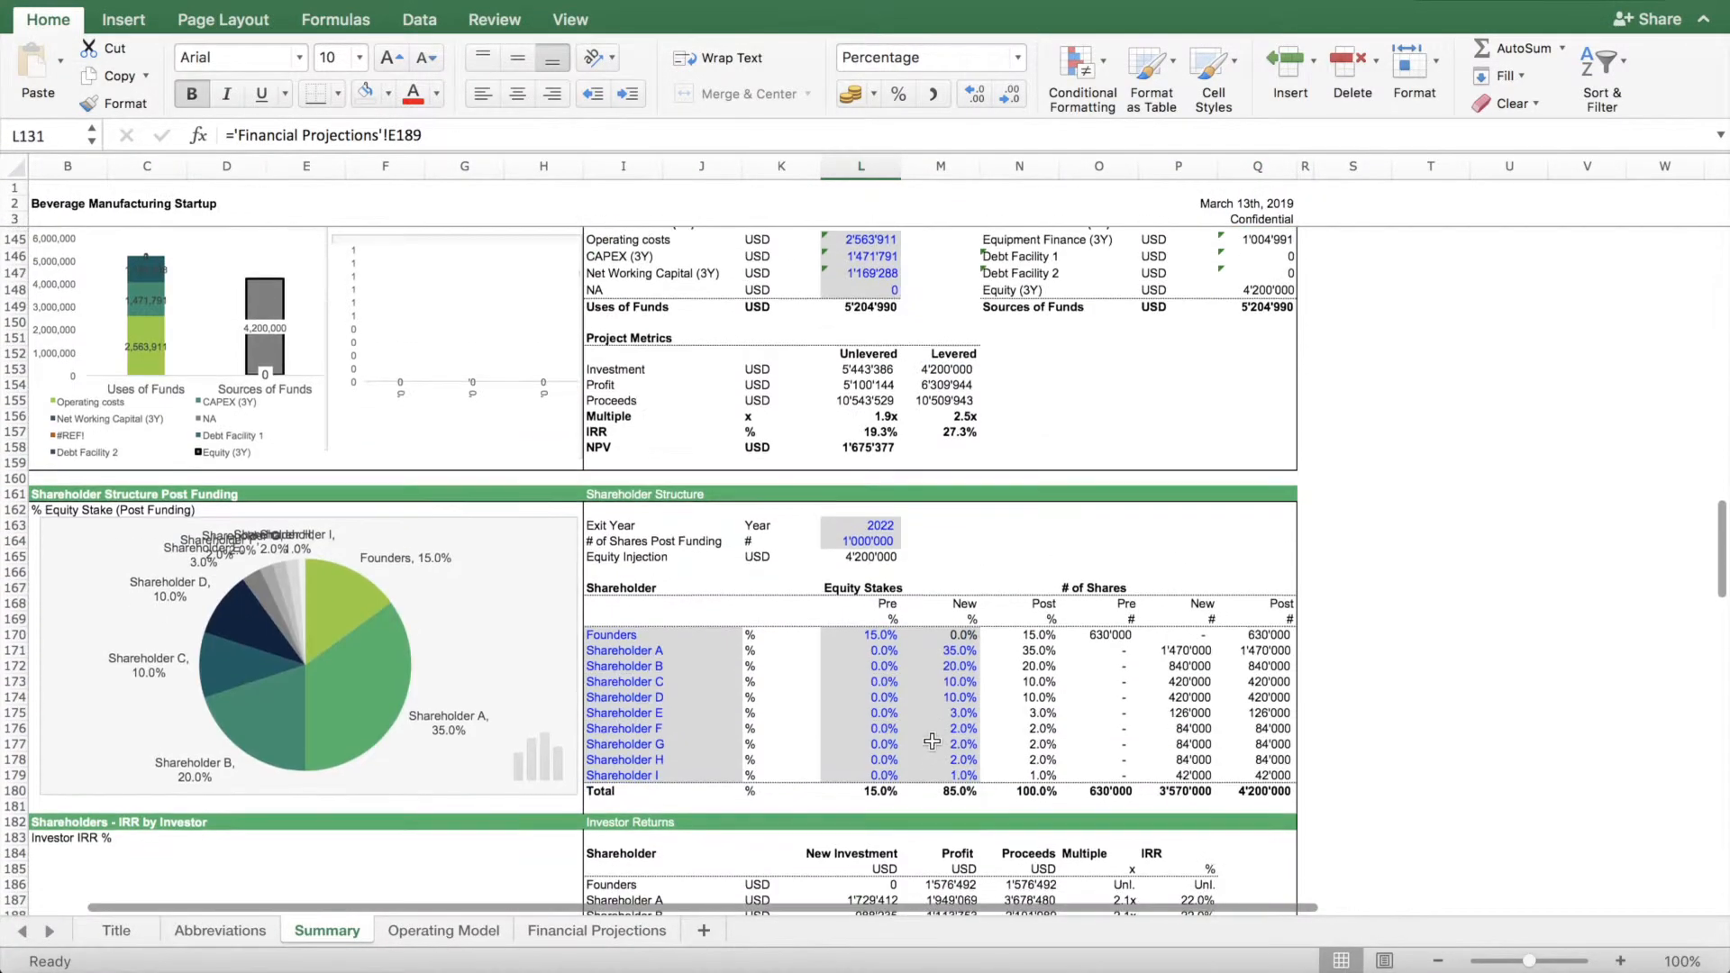
scroll(931, 740, down, 9)
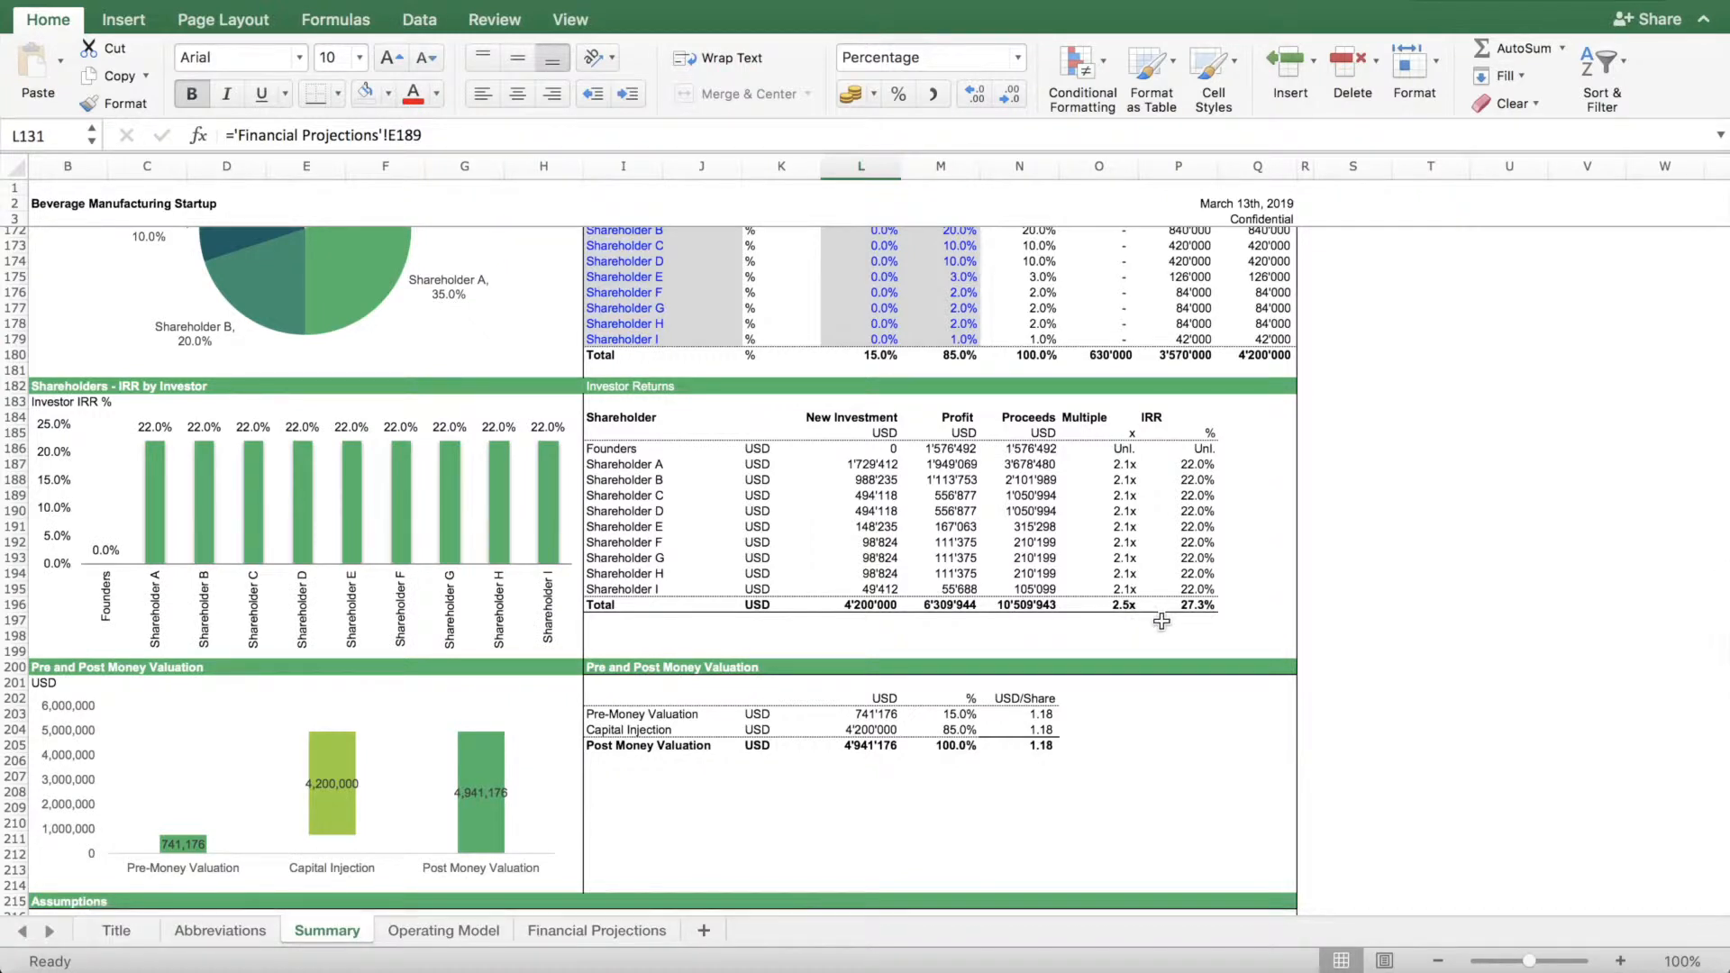
click(1195, 604)
Examine the Founders' IRR and new investment, and compare Shareholder A's IRR with the total IRR in Investor Returns
click(1195, 449)
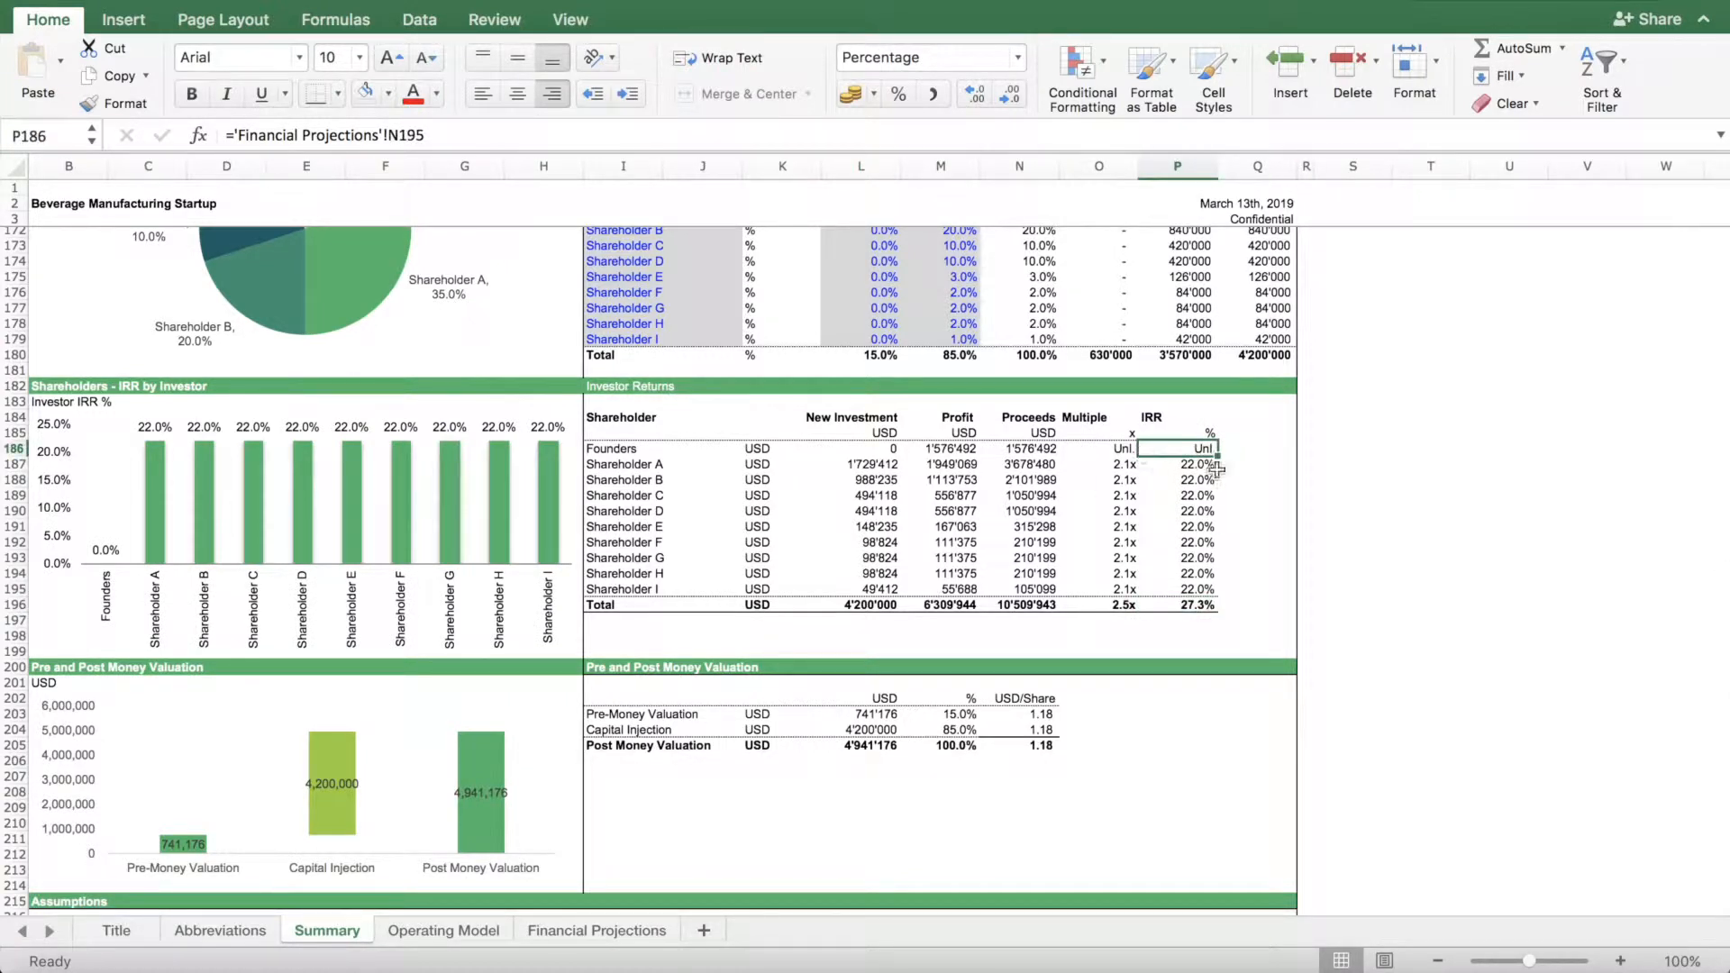
click(854, 449)
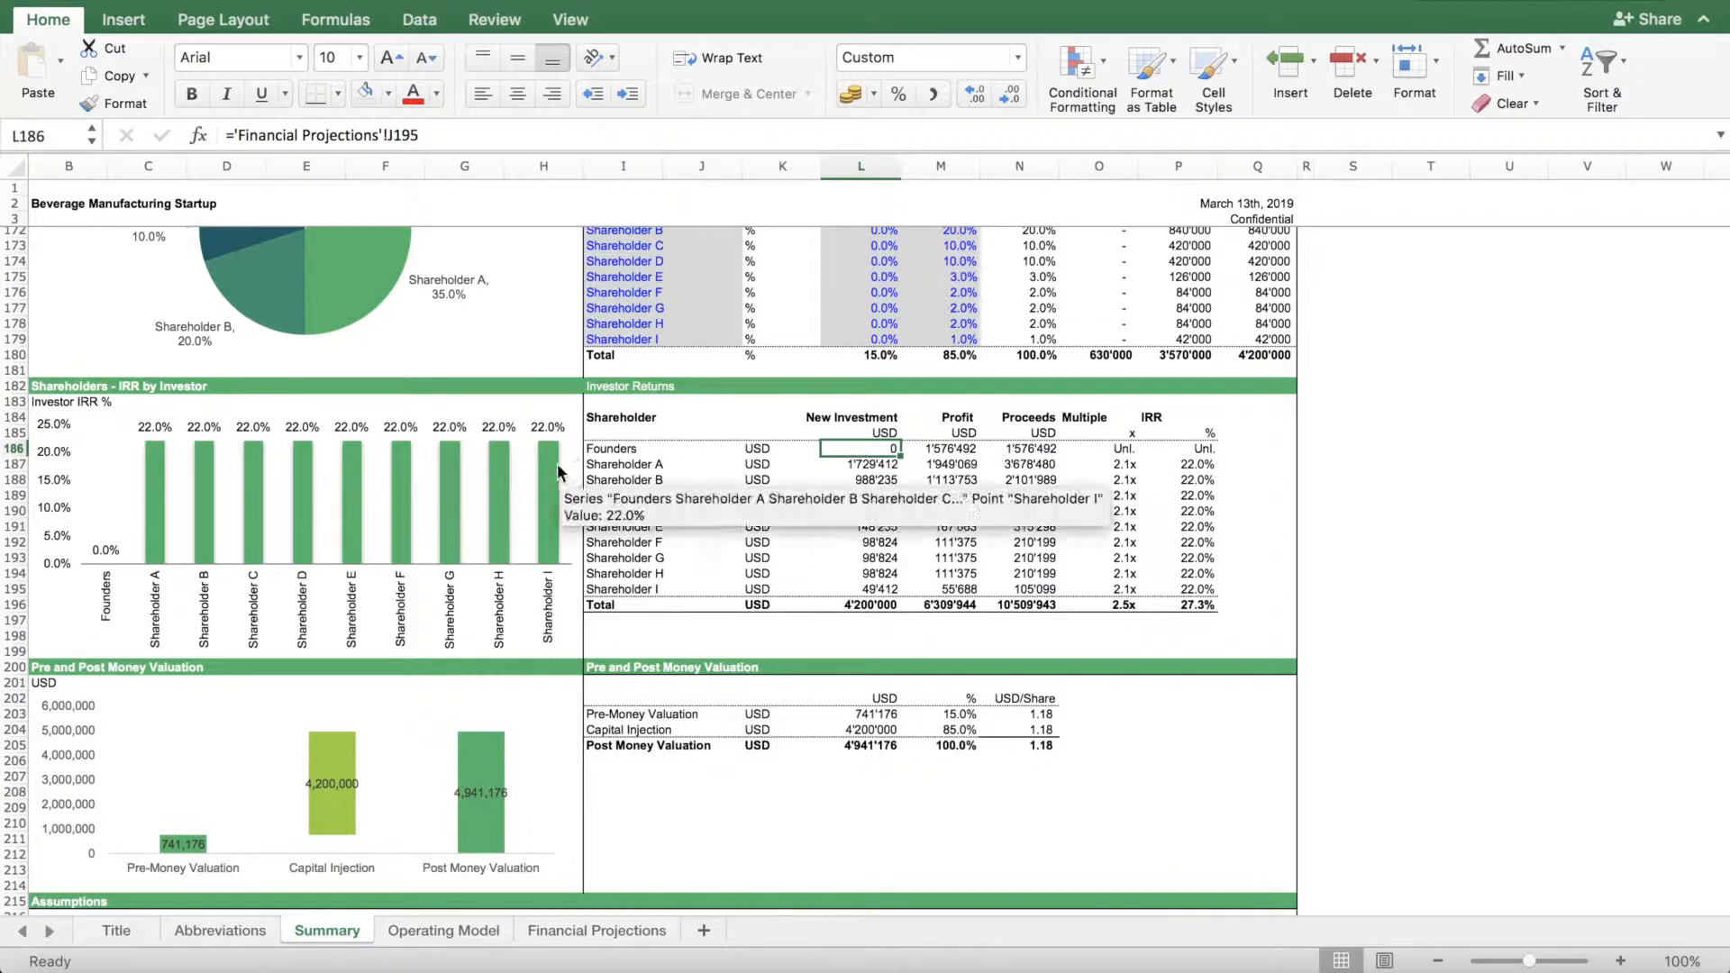
click(1211, 467)
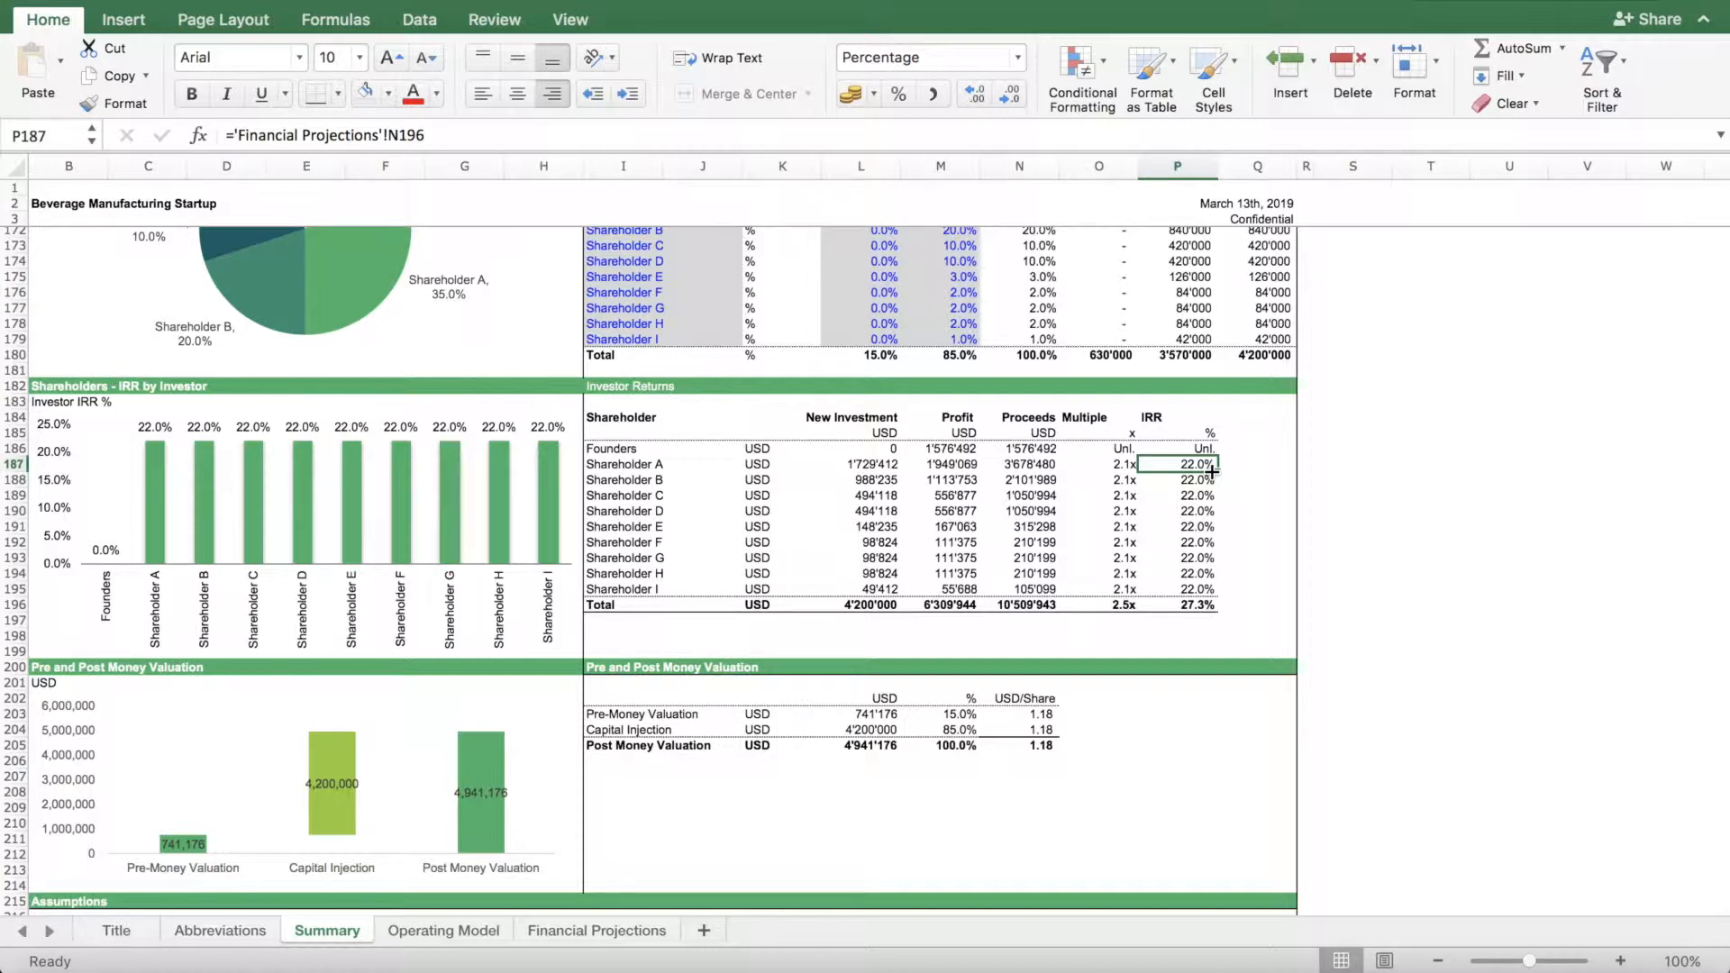
click(1188, 607)
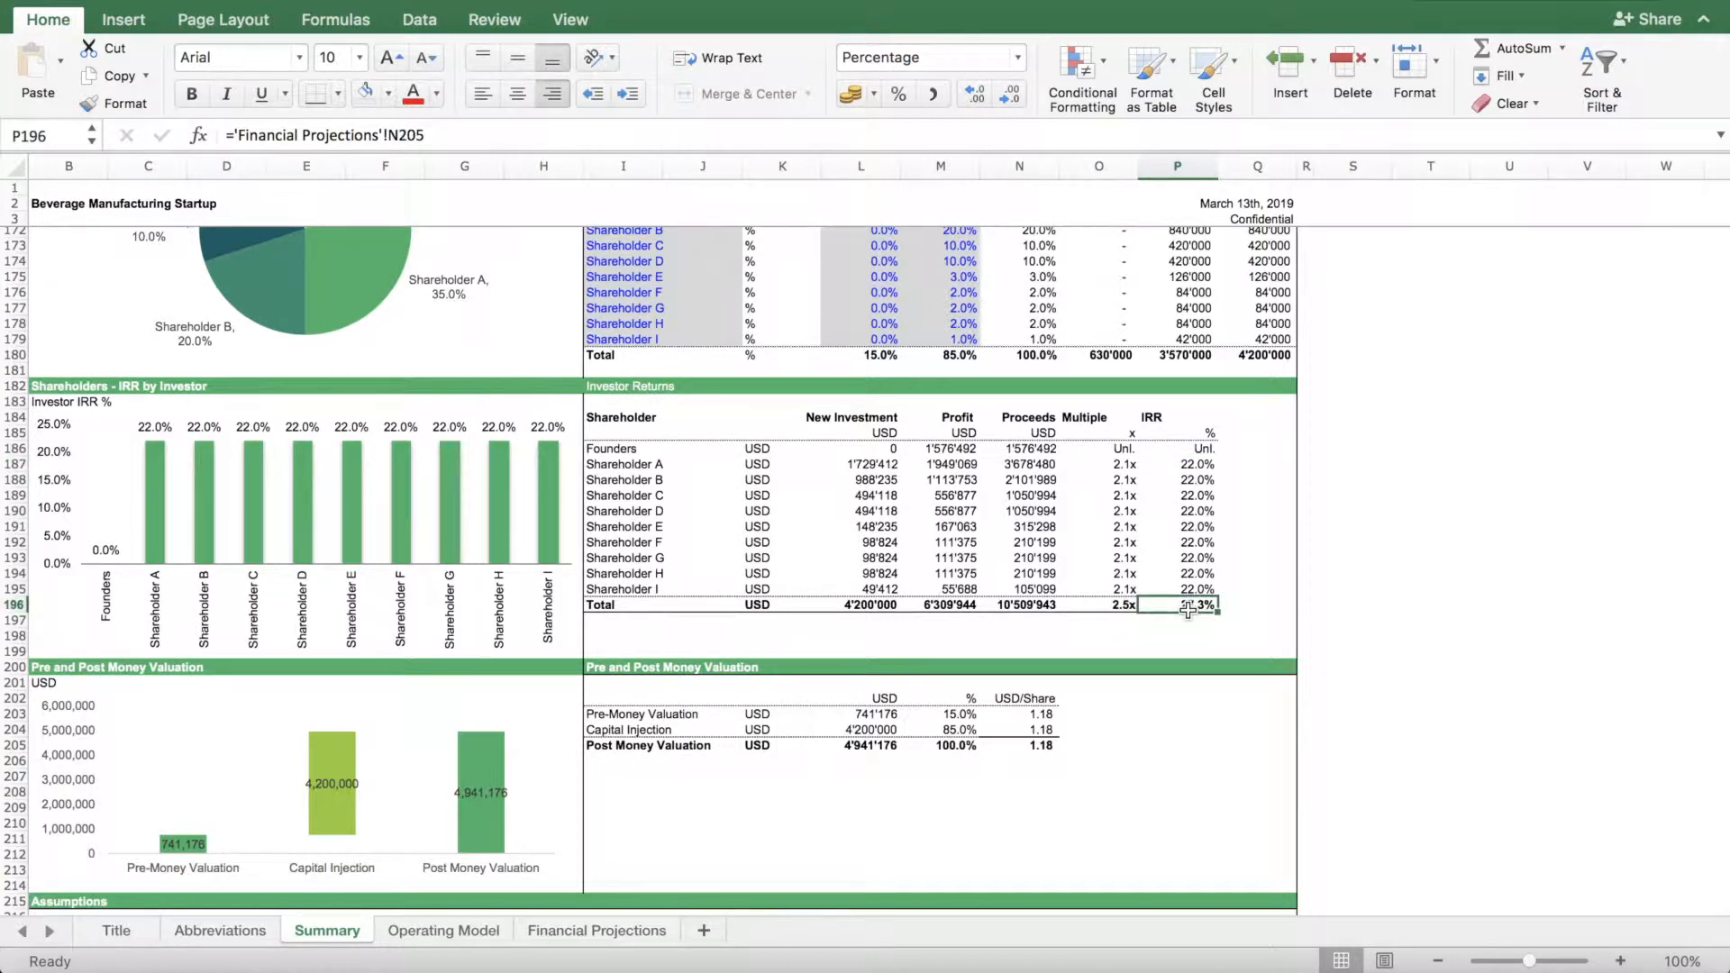
click(1202, 463)
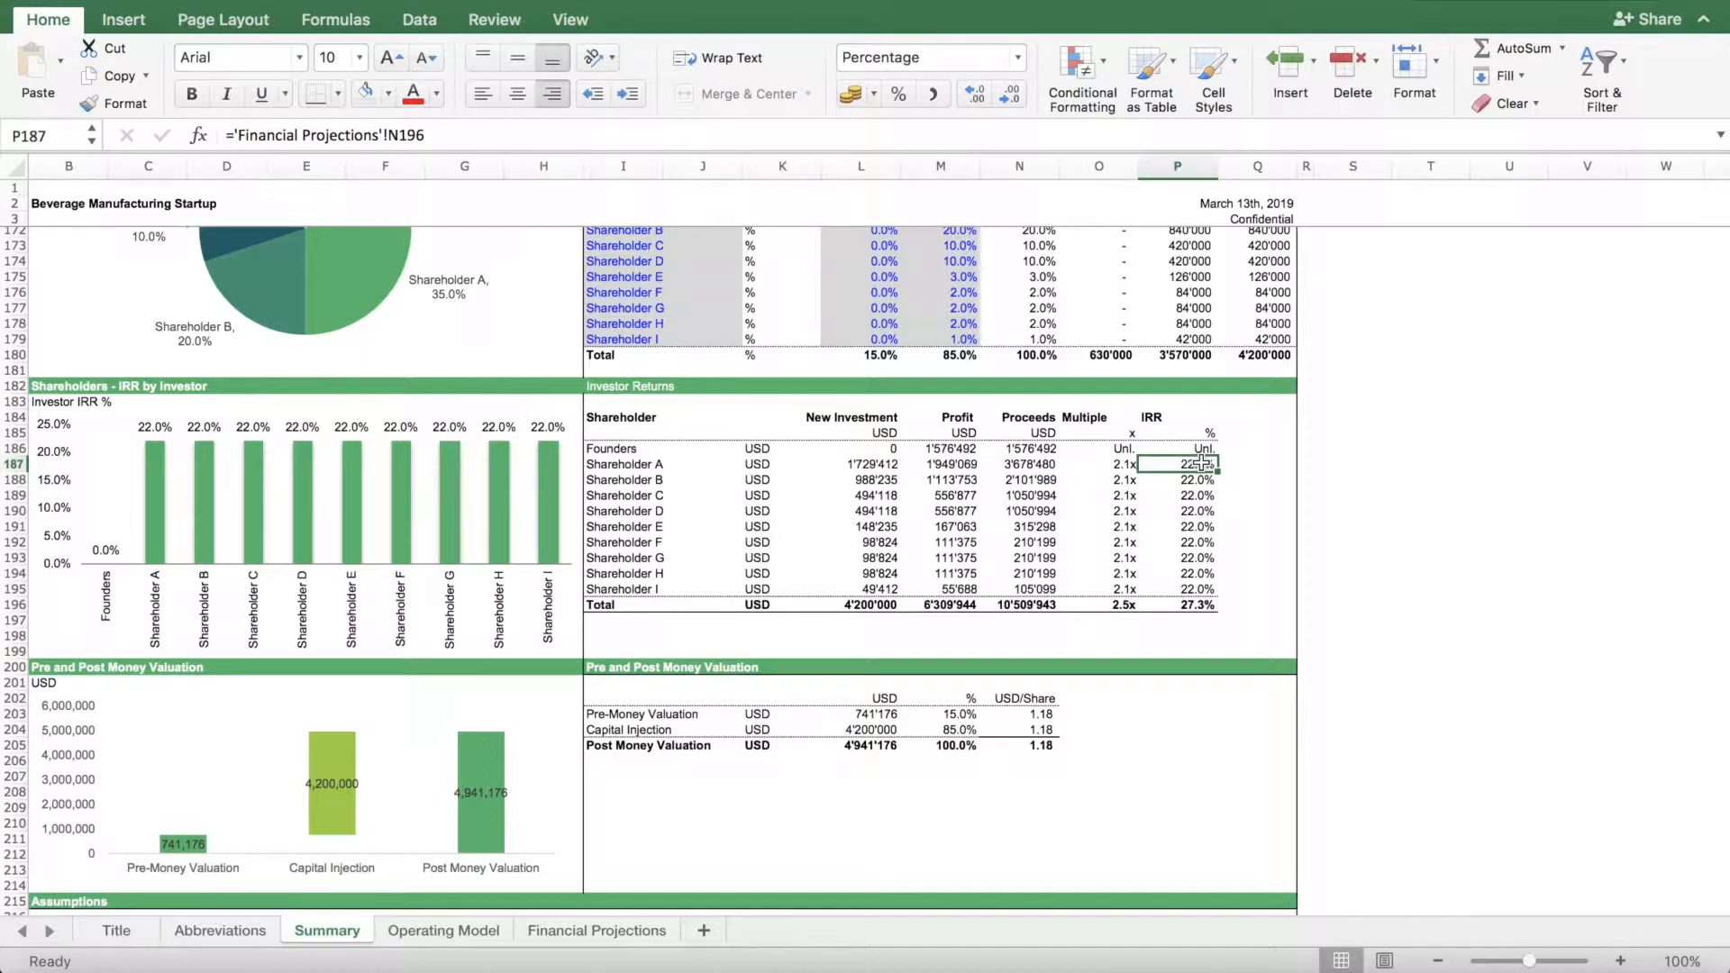
Check Shareholder A's post-funding equity stake and compare Shareholder B's IRR with the total investor IRR
scroll(1202, 463, right, 10)
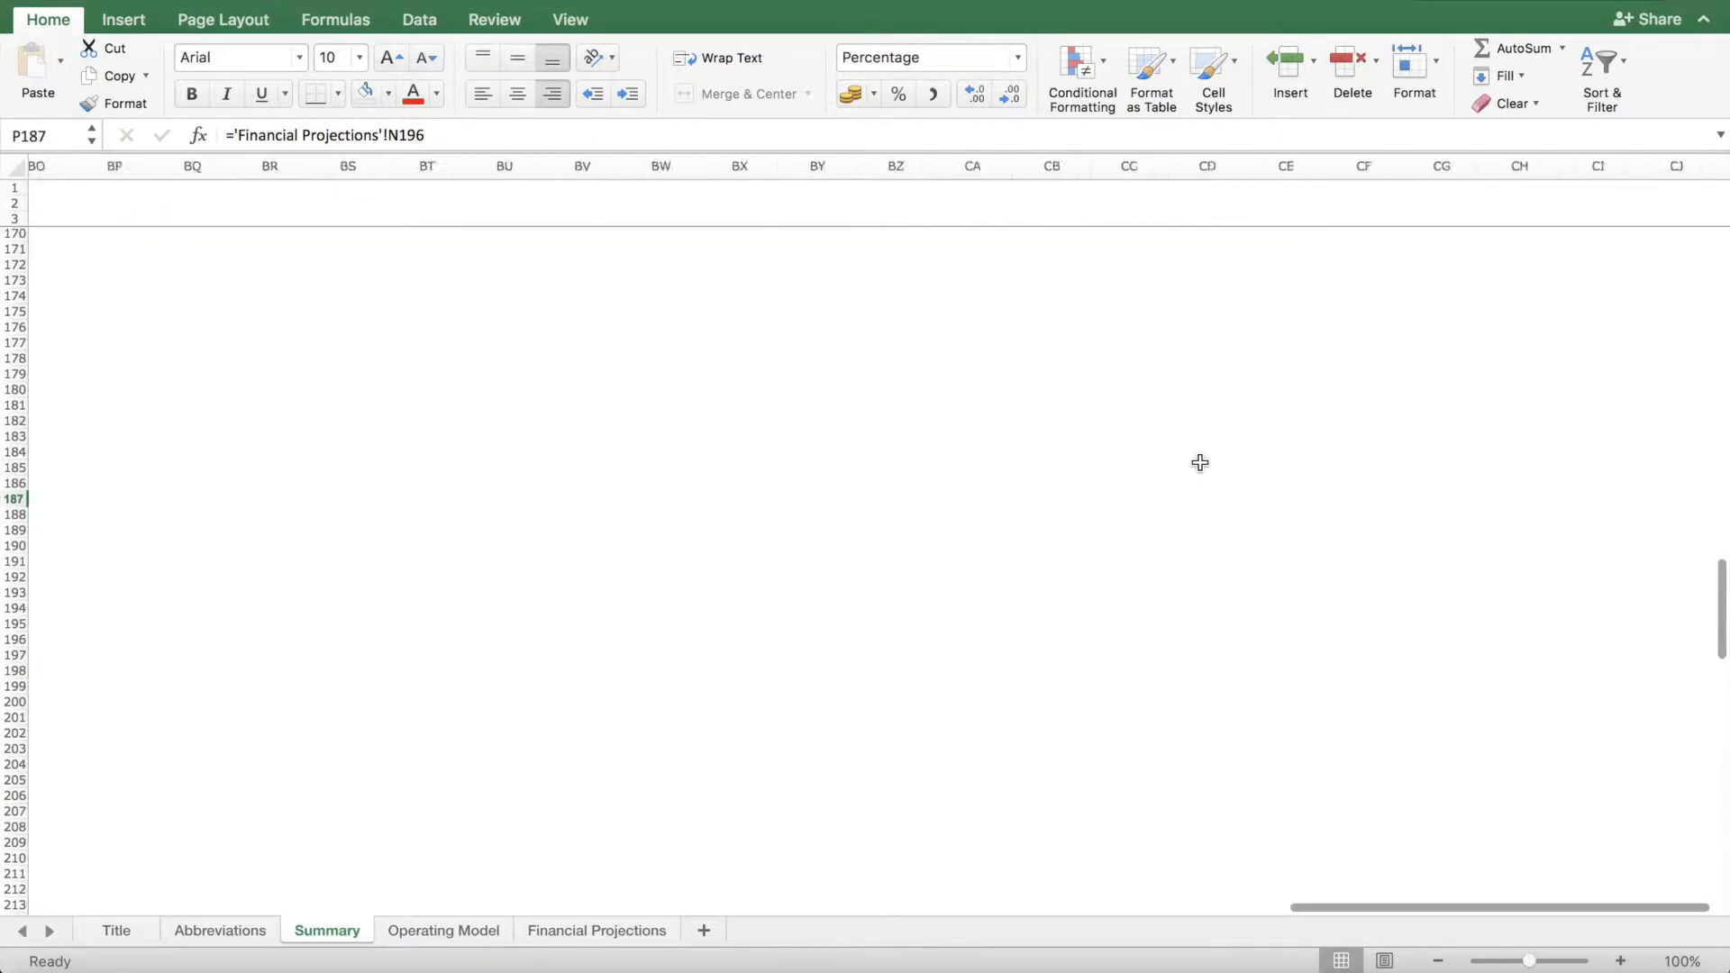
scroll(1199, 463, left, 10)
scroll(1172, 478, up, 4)
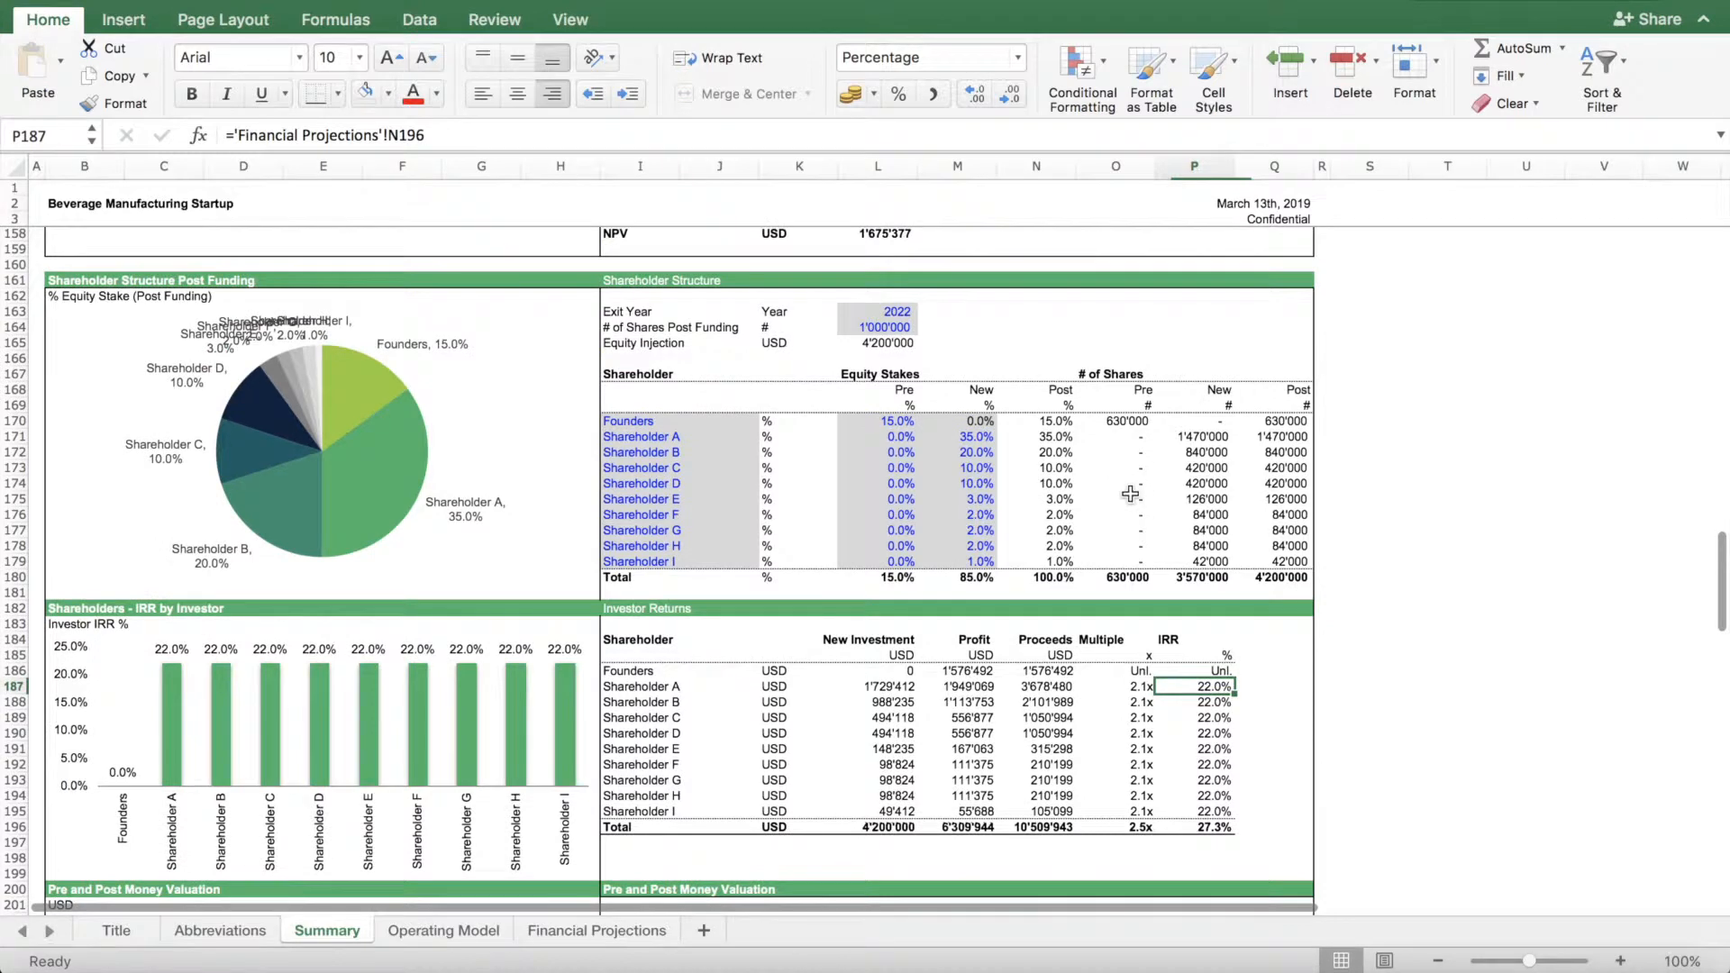
click(1050, 437)
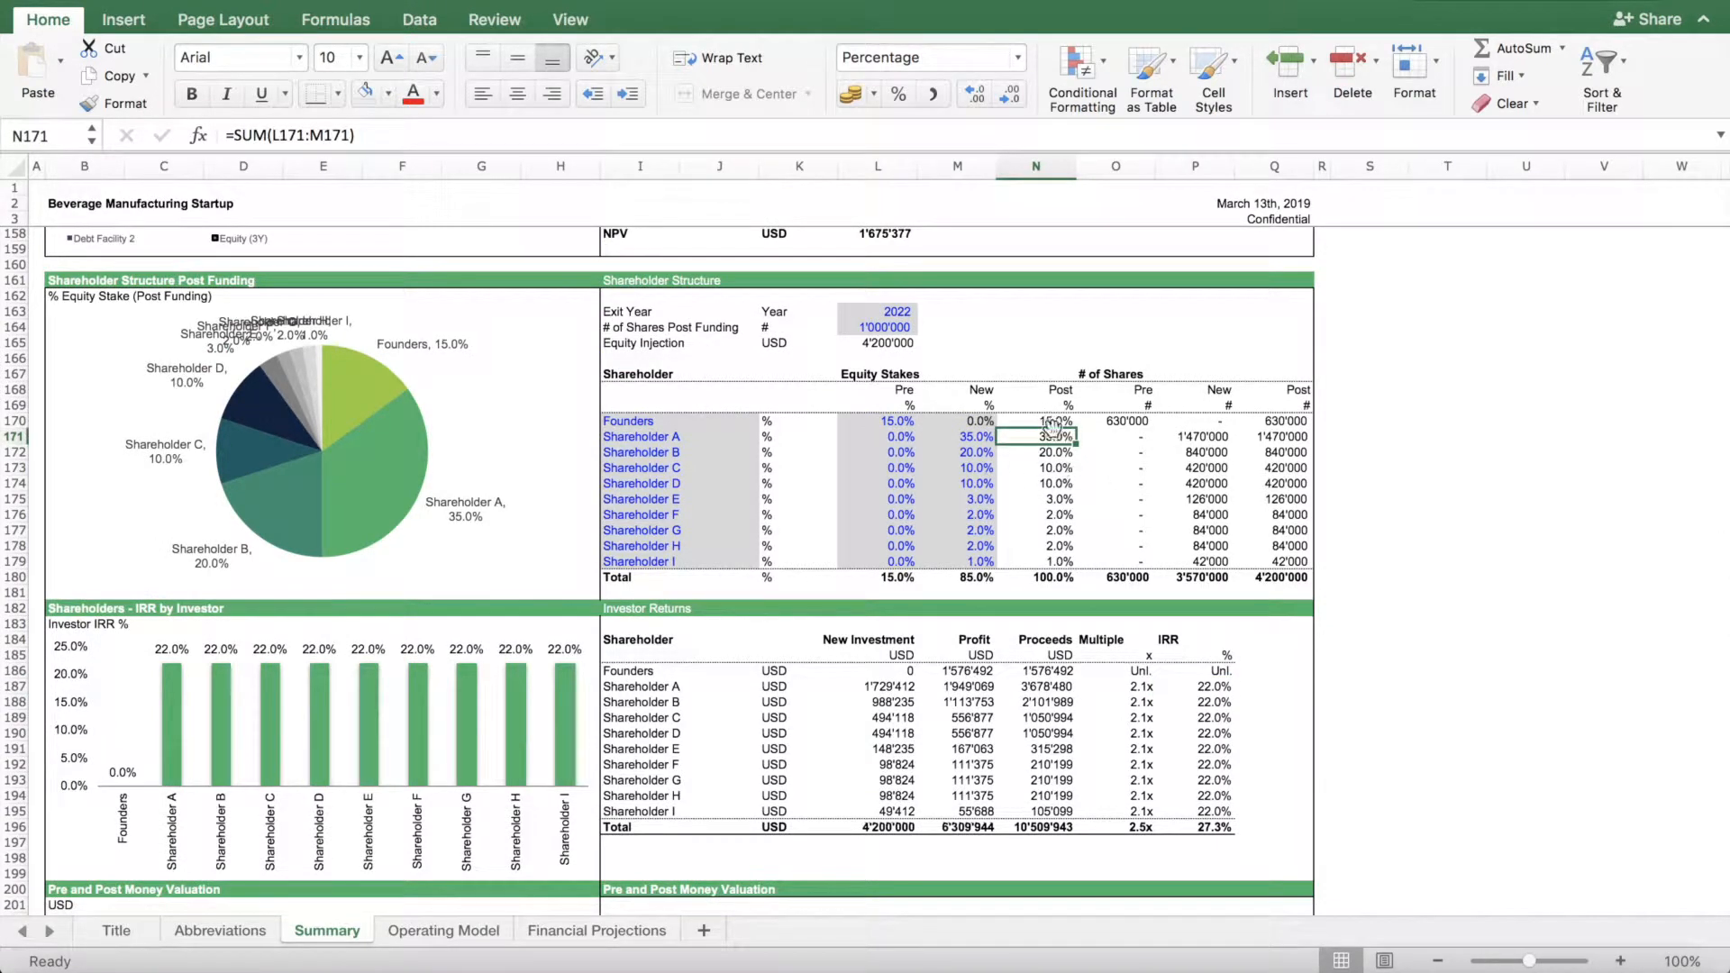
click(1199, 702)
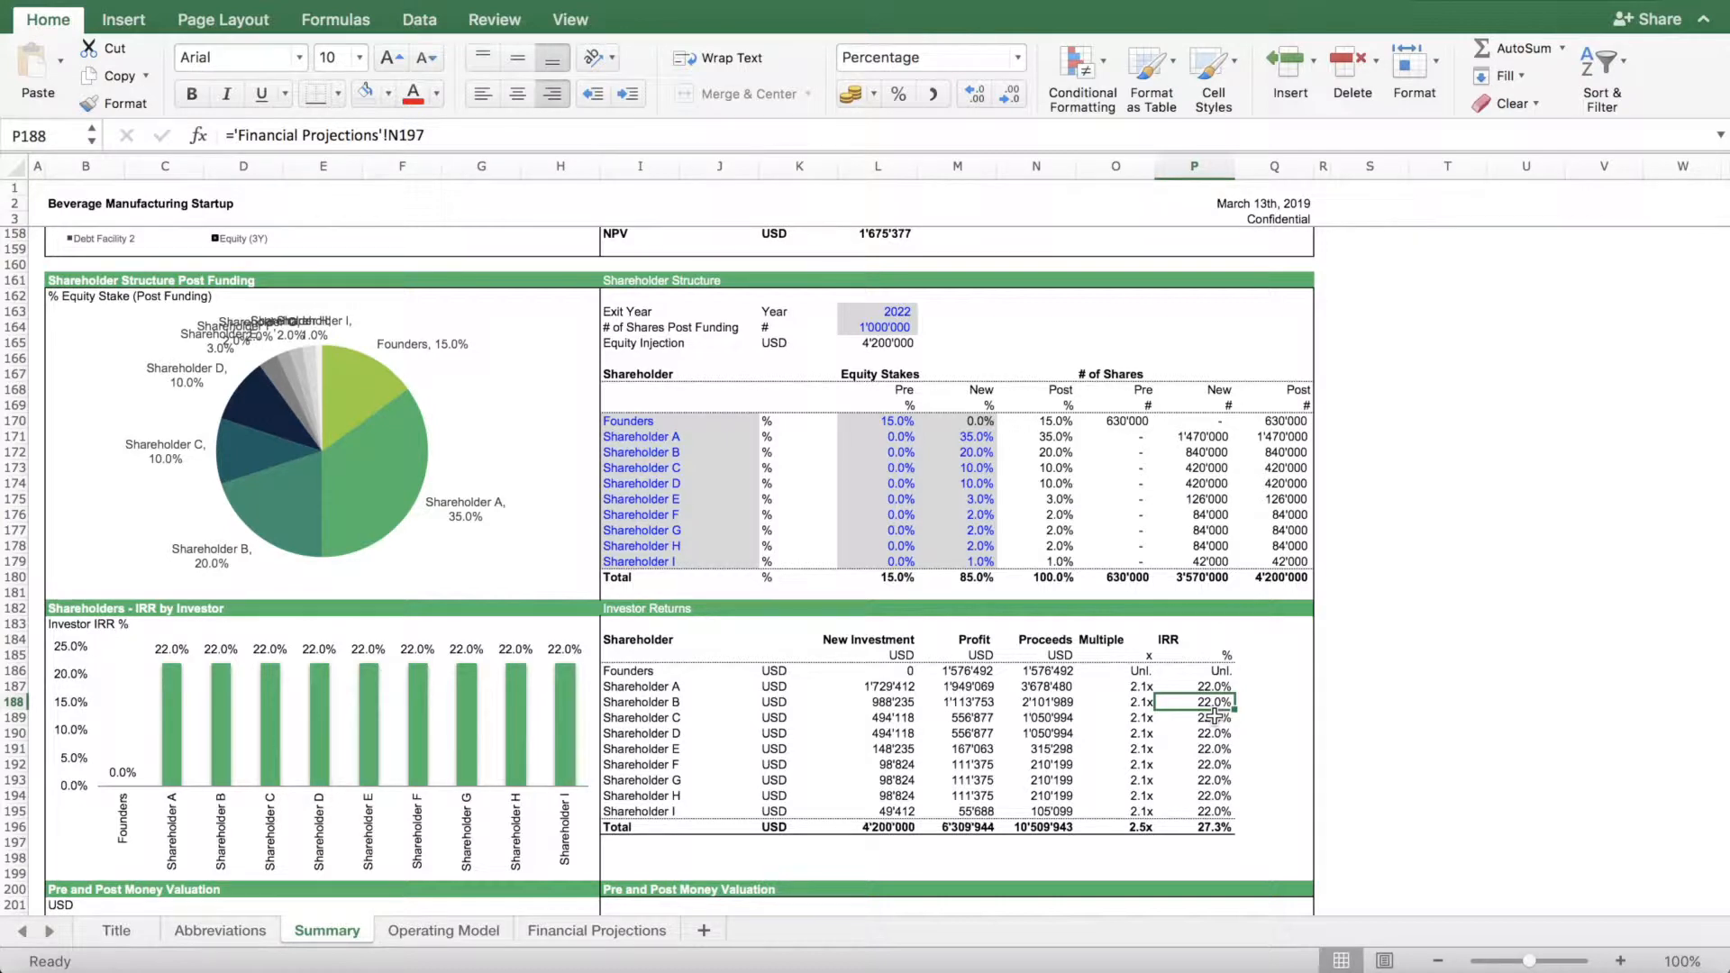
click(1207, 826)
click(1206, 703)
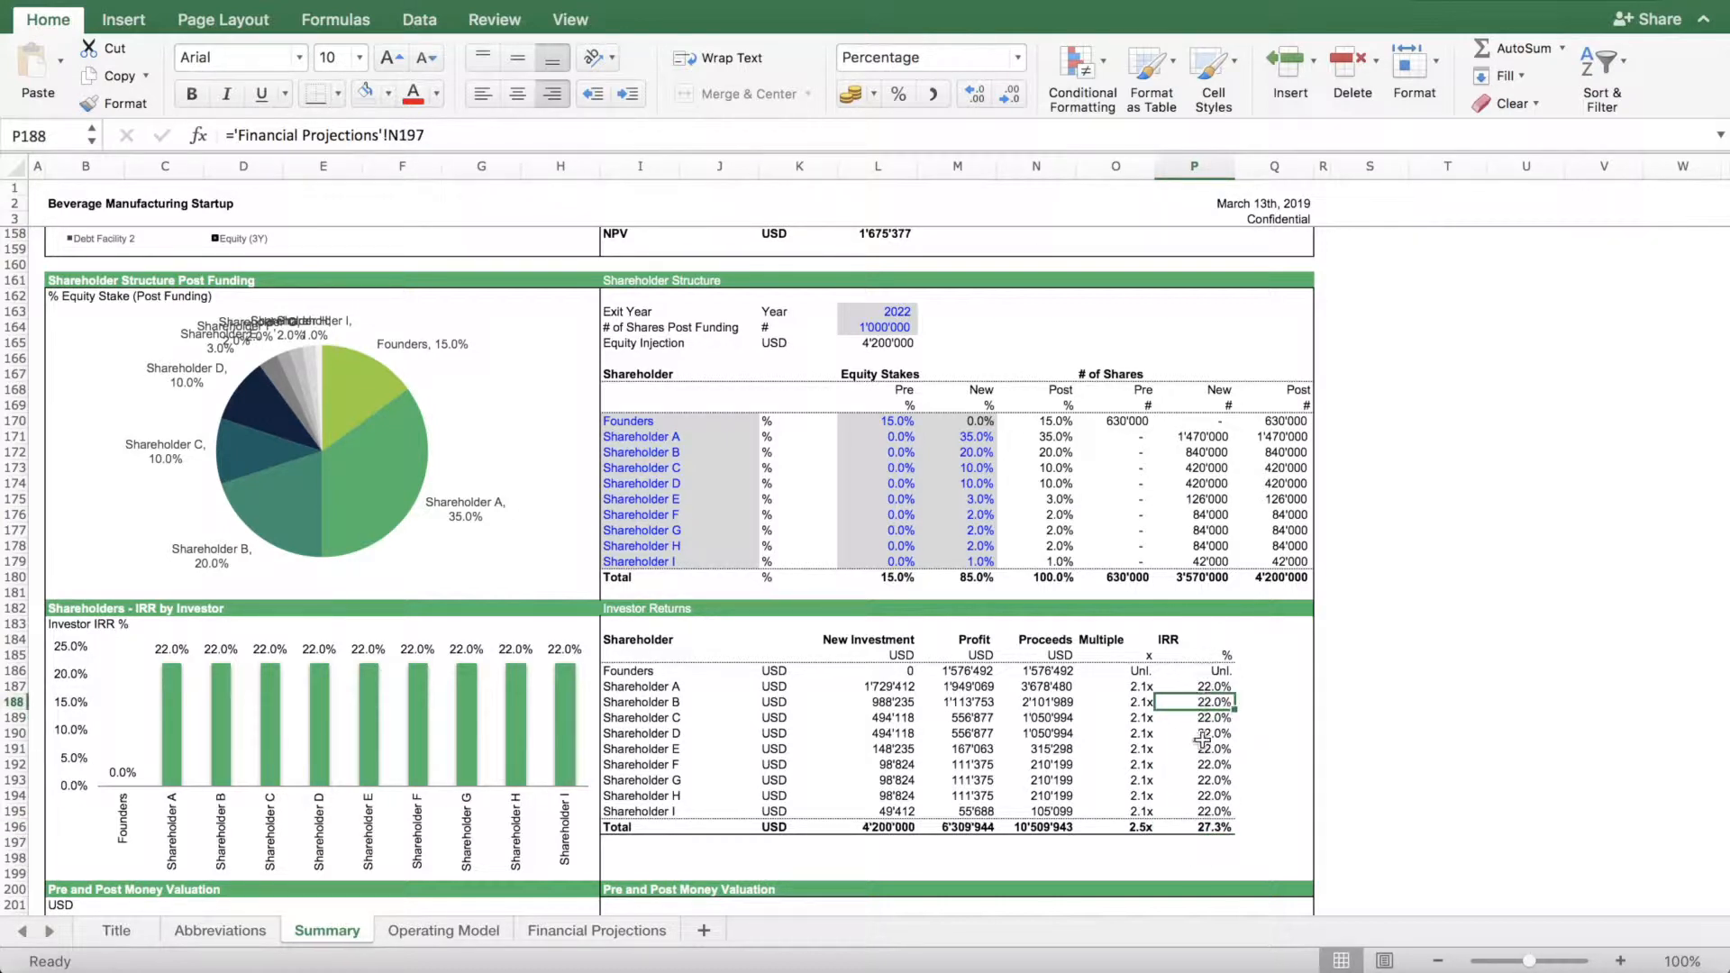